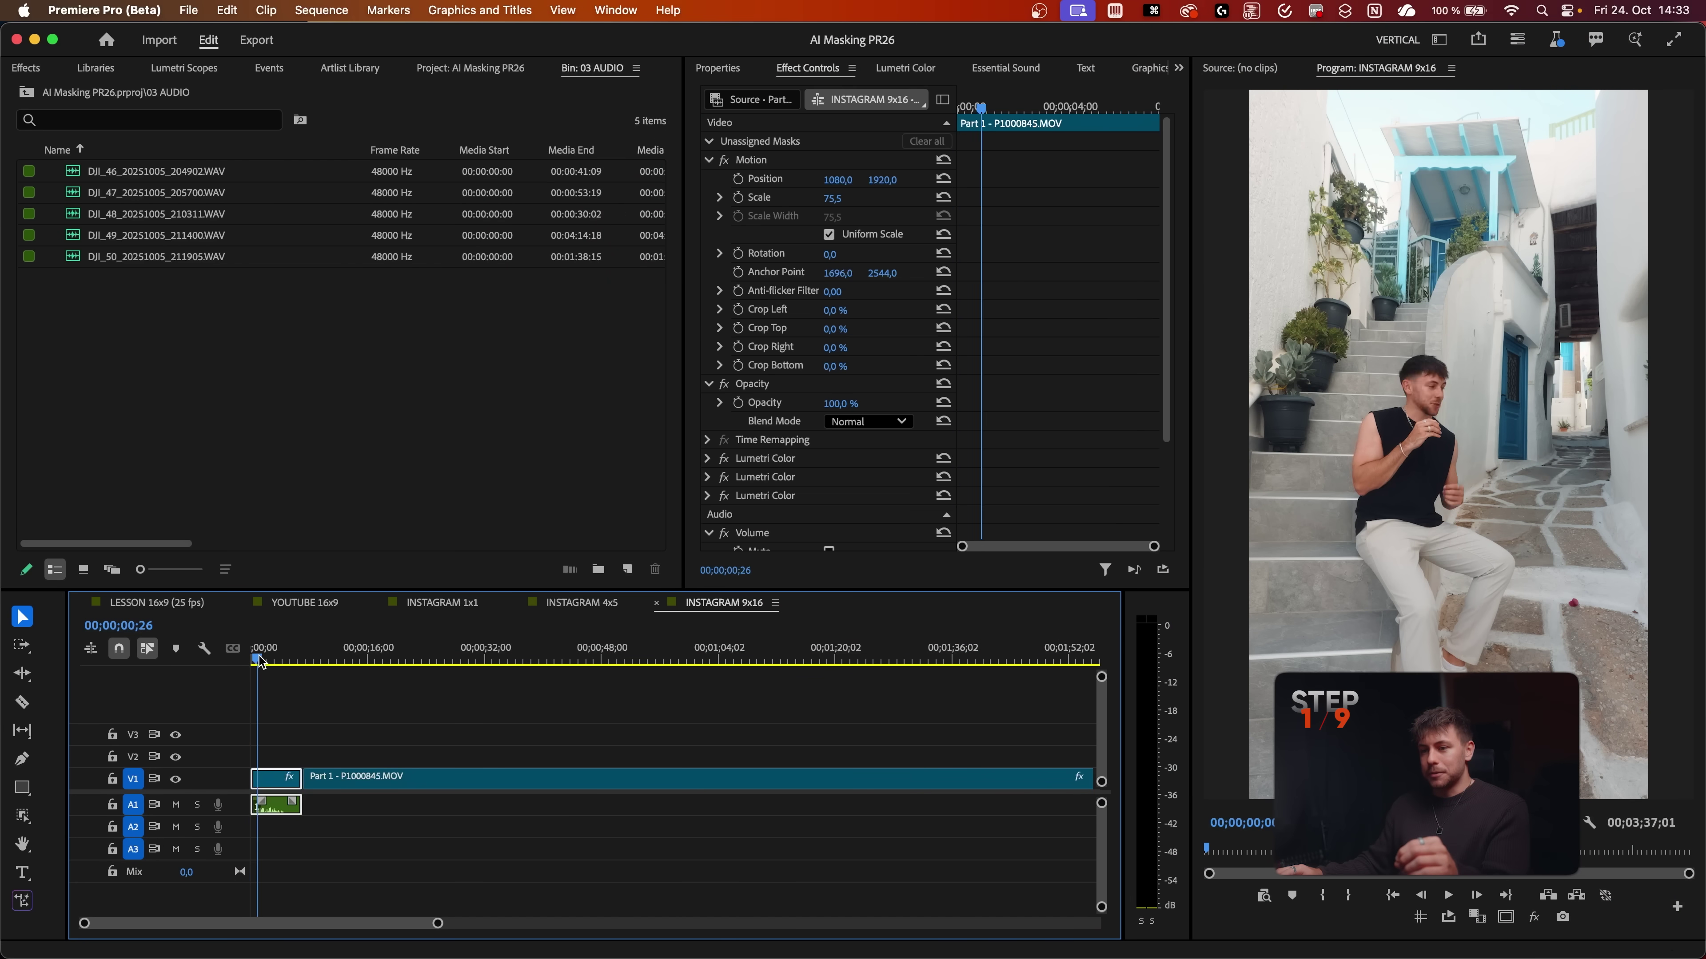
Step: Create an object mask of the seated man on the first frame of the opening clip and track it forward and backward
{"action": "mouse_move", "coordinate": [260, 662]}
{"action": "left_mouse_down"}
{"action": "mouse_move", "coordinate": [752, 679]}
{"action": "mouse_move", "coordinate": [244, 662]}
{"action": "left_mouse_up"}
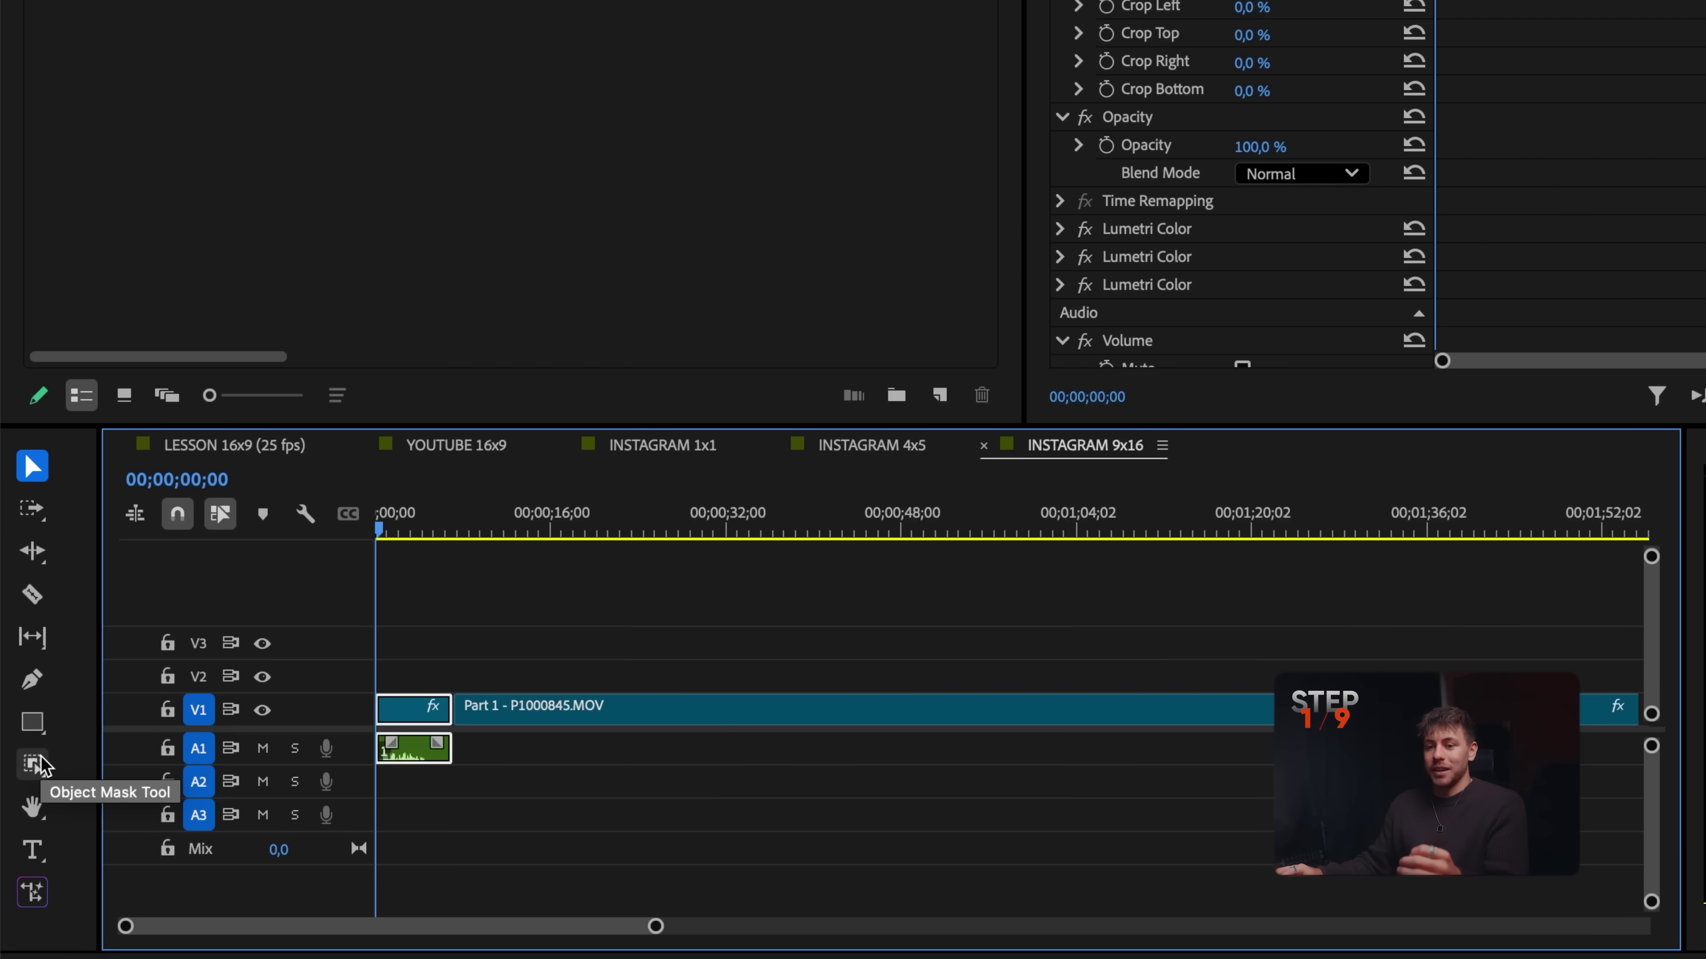
{"action": "left_click", "coordinate": [33, 764]}
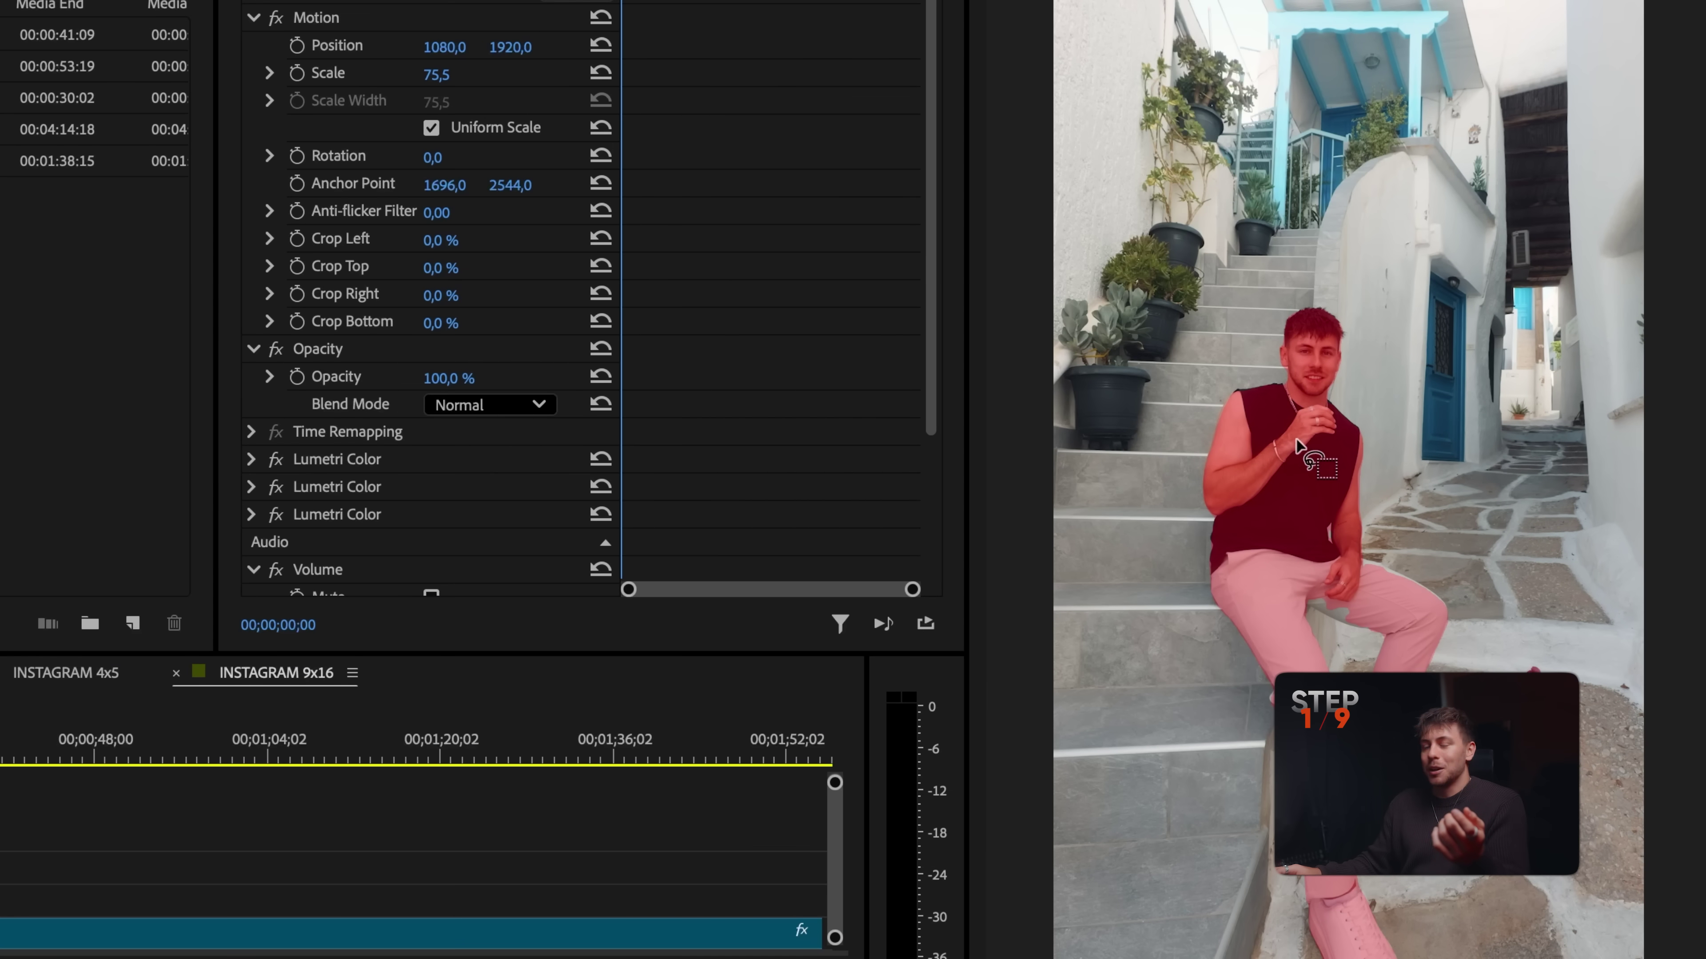
{"action": "left_click", "coordinate": [1297, 516]}
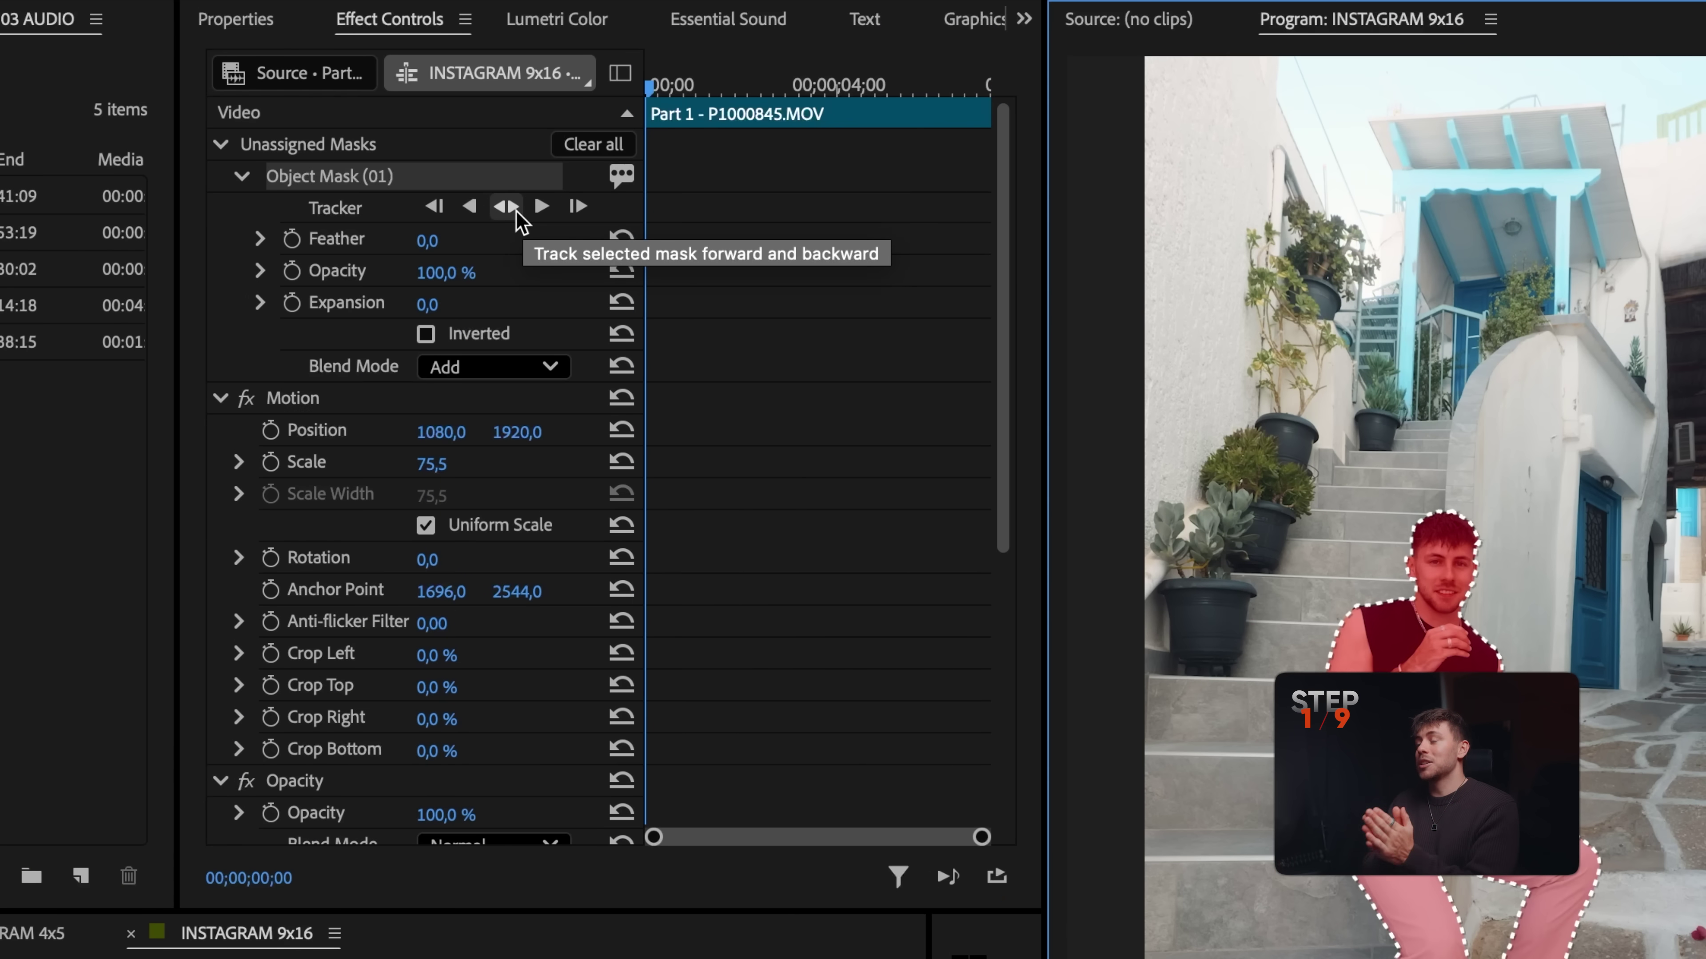
{"action": "left_click", "coordinate": [514, 210]}
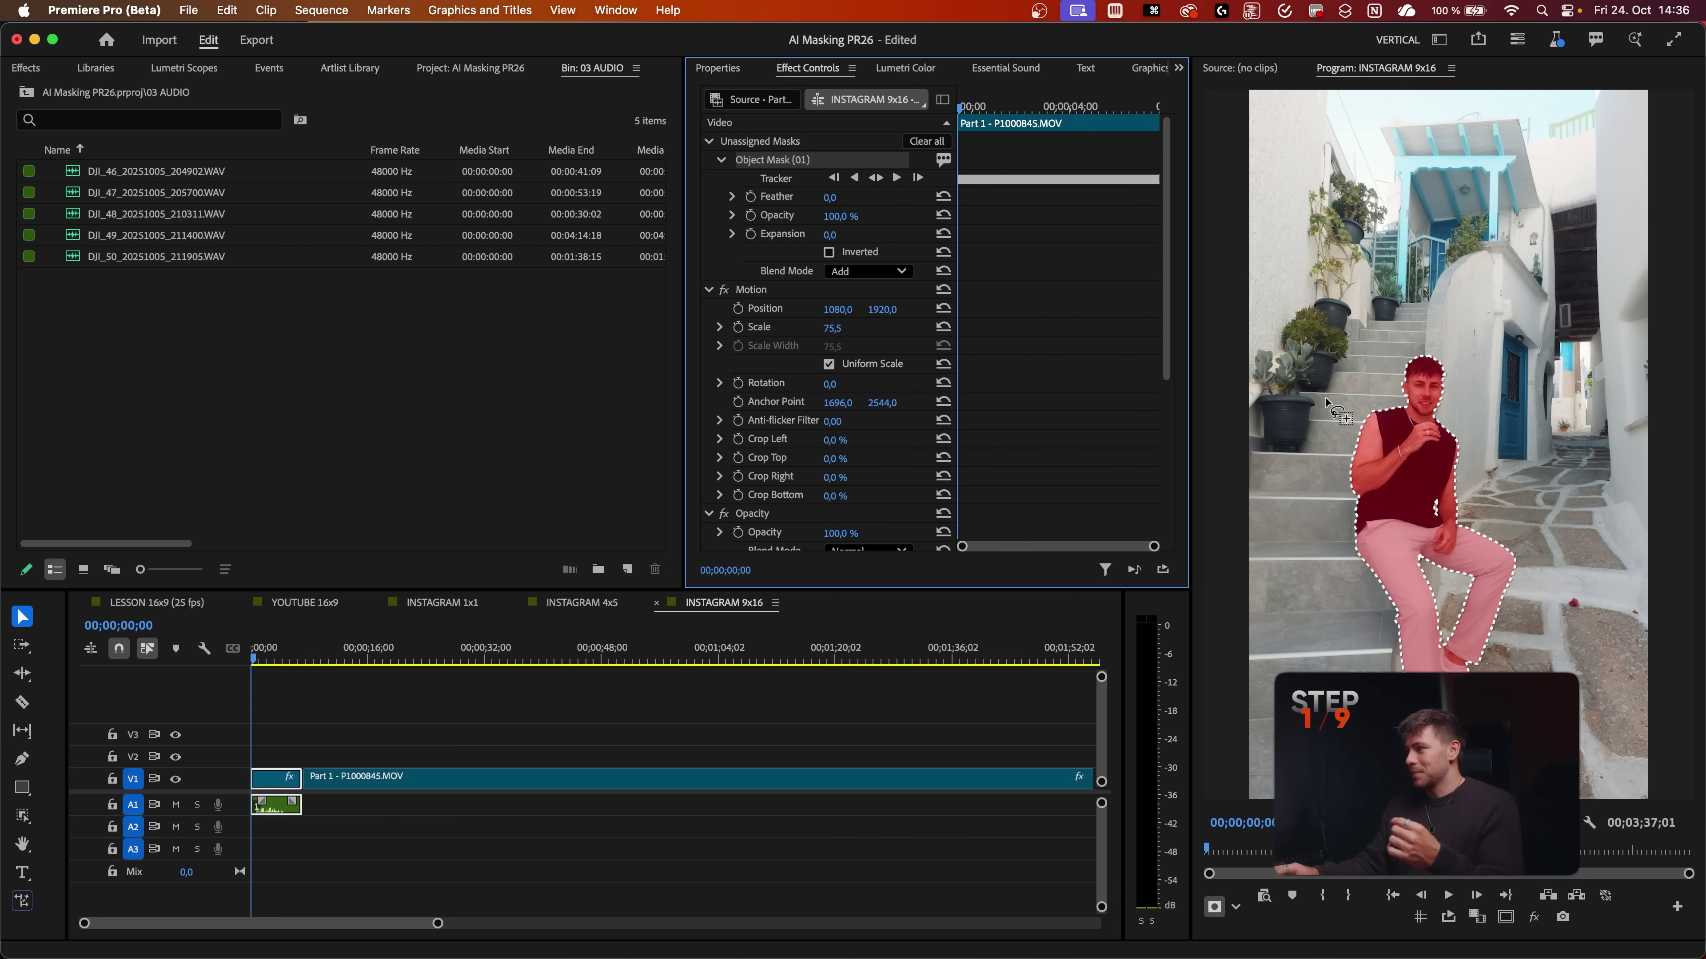
Step: Subtract the wrongly selected wall area between the man's forearm and lap from the mask at 00;00;00;27
{"action": "left_click_drag", "start_coordinate": [962, 108], "coordinate": [984, 112]}
{"action": "scroll", "coordinate": [1450, 515], "scroll_direction": "up", "scroll_amount": 5}
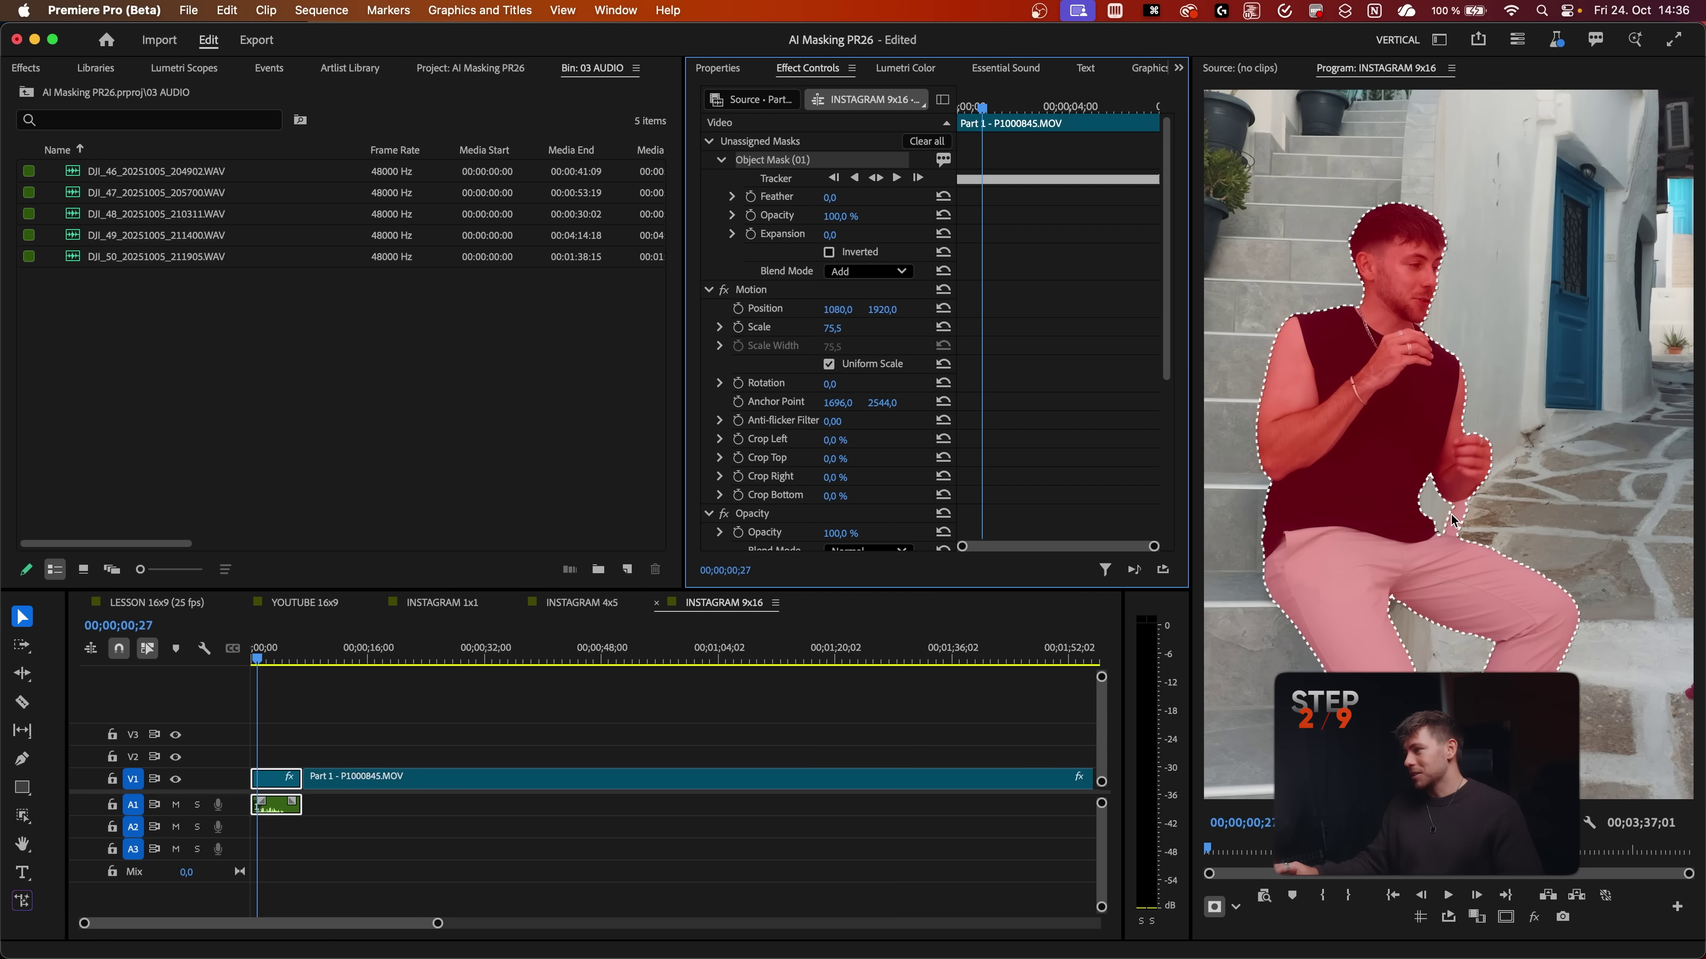
{"action": "scroll", "coordinate": [1451, 519], "scroll_direction": "up", "scroll_amount": 5}
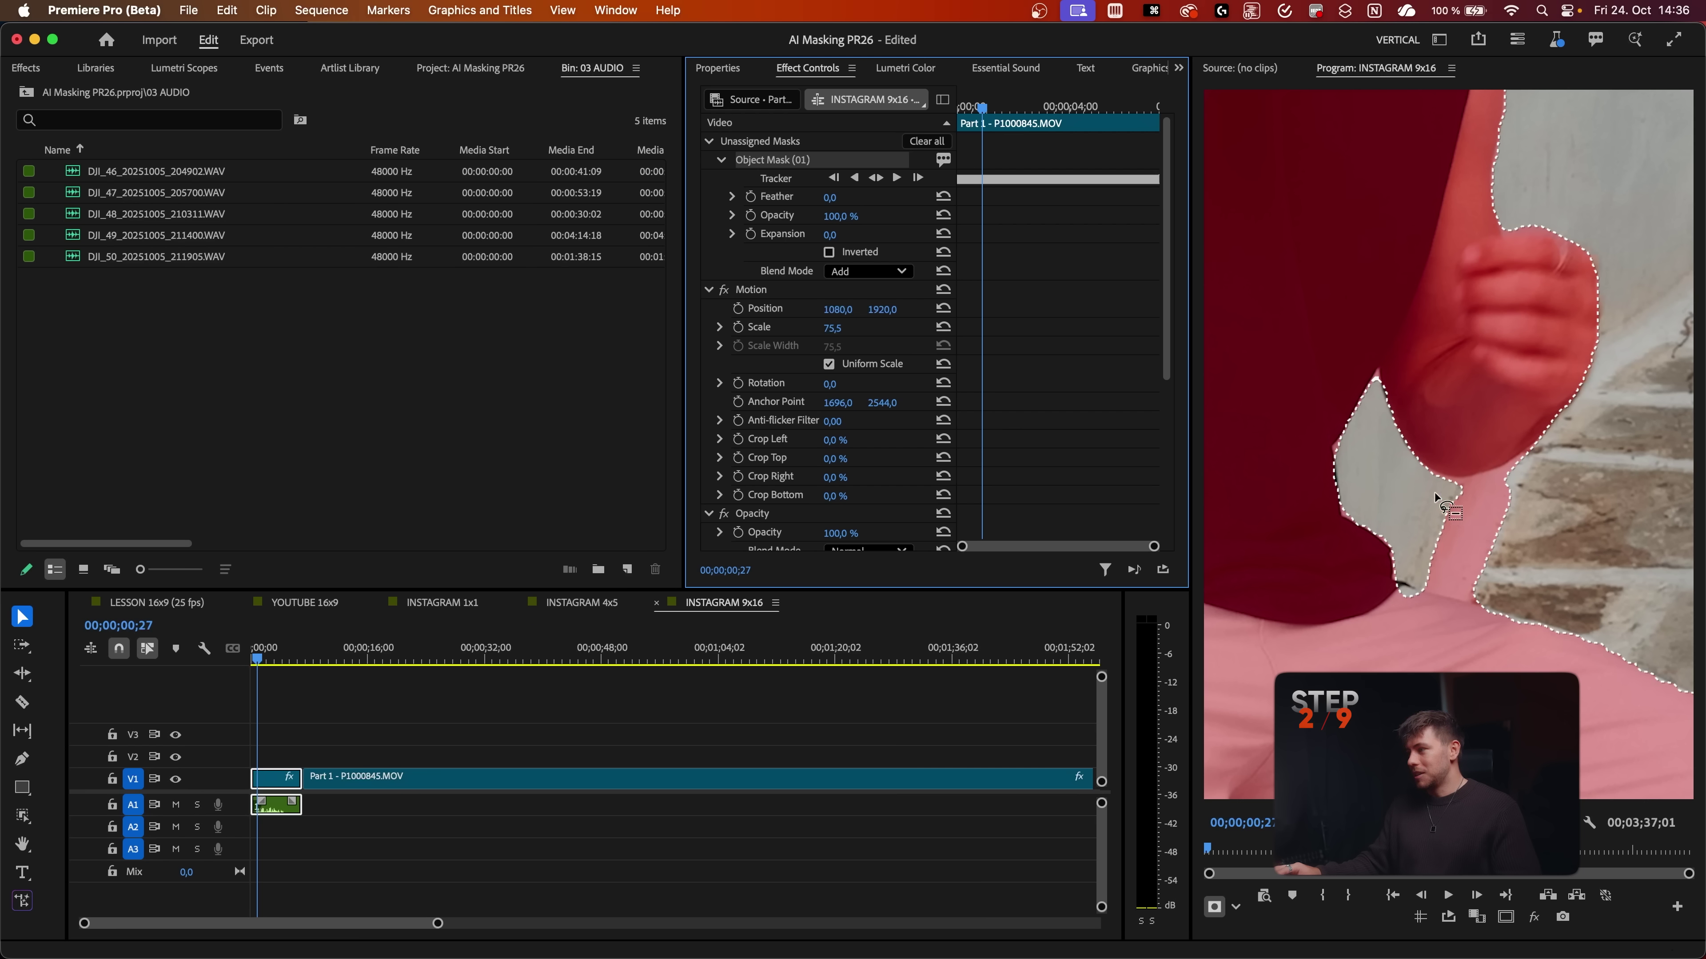
{"action": "left_click_drag", "start_coordinate": [1435, 497], "coordinate": [1482, 501]}
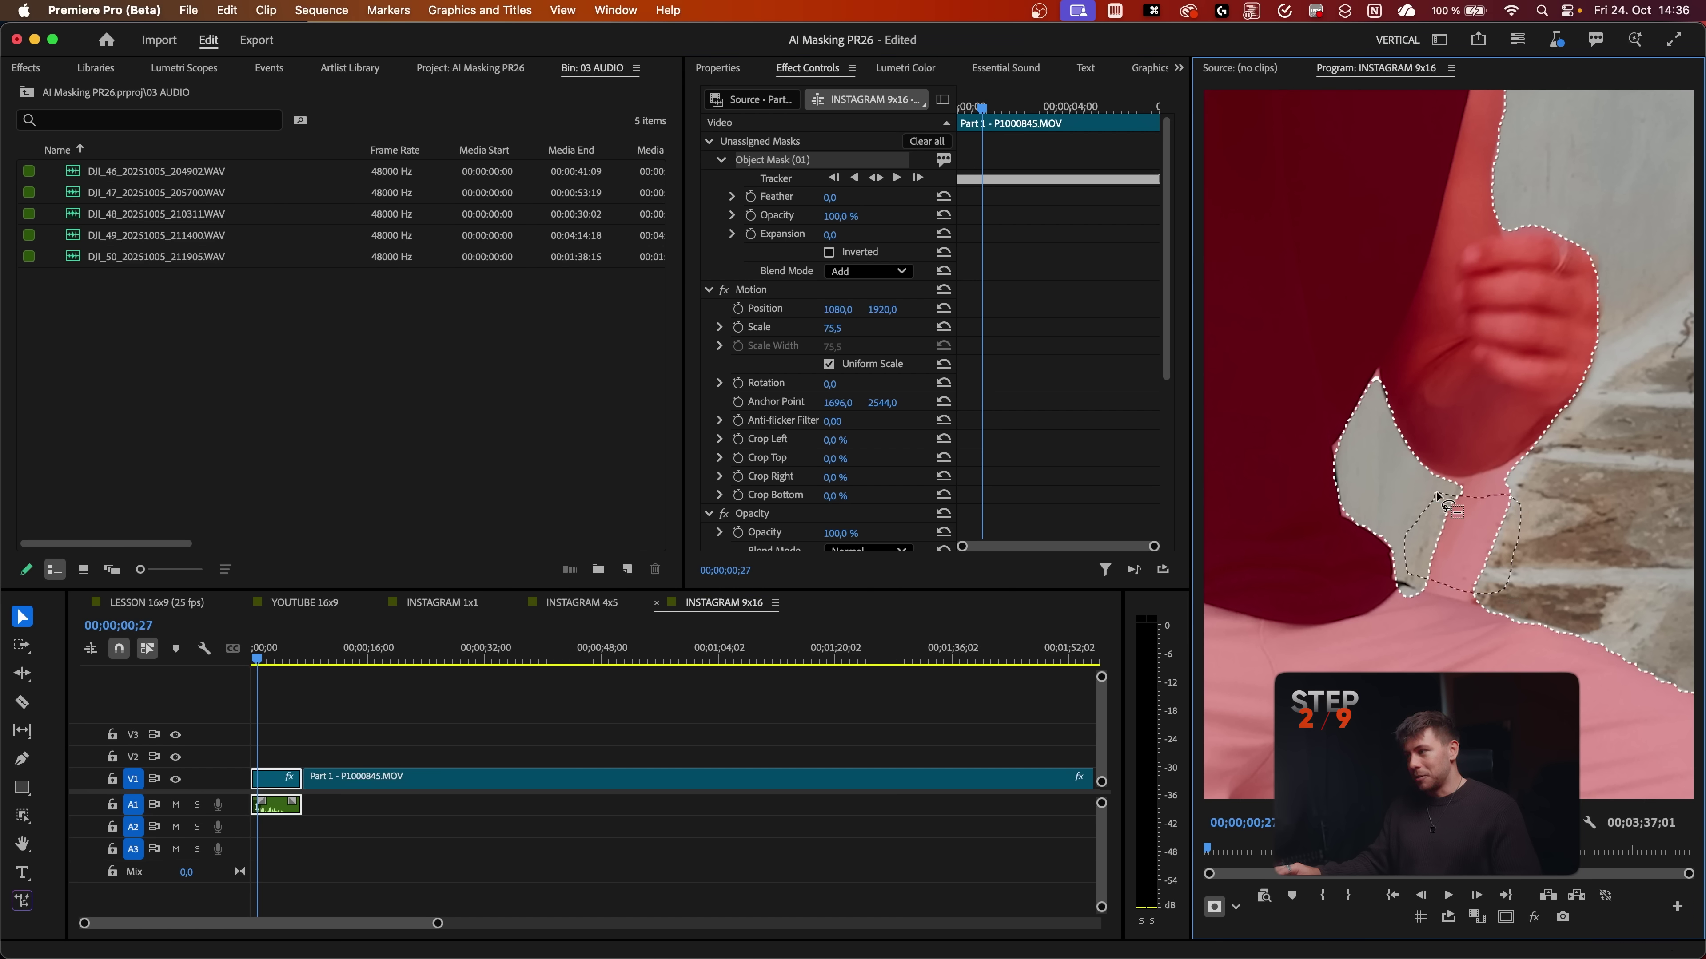
{"action": "left_click_drag", "start_coordinate": [1436, 493], "coordinate": [1436, 493]}
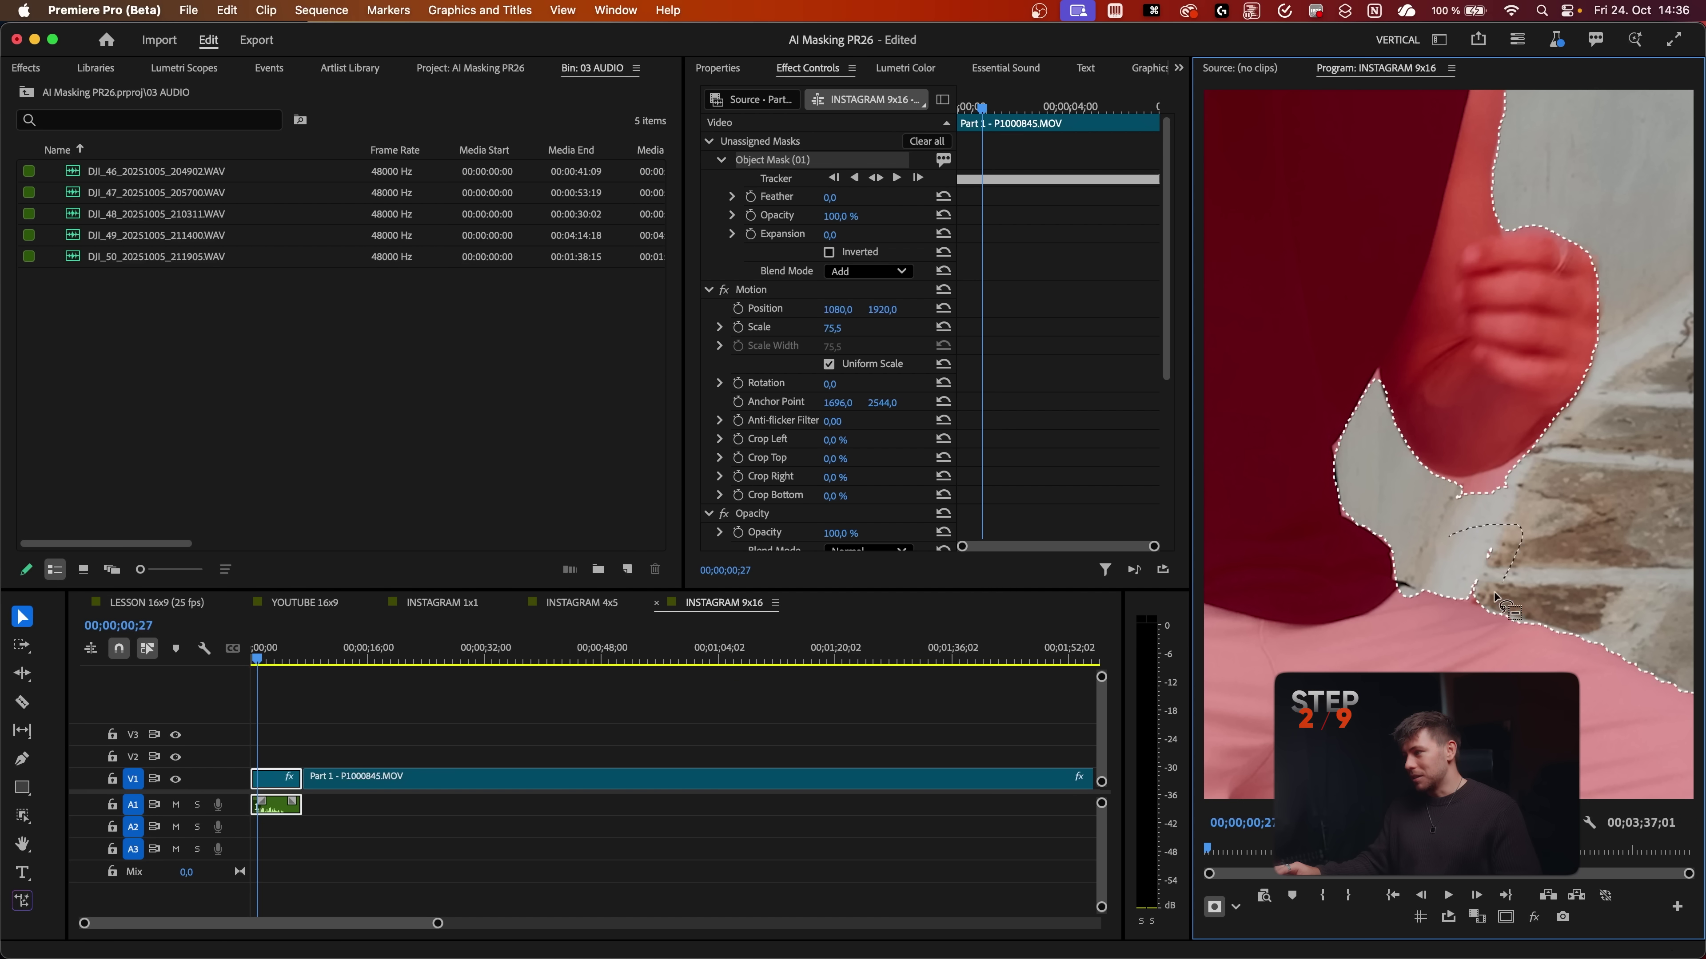
{"action": "left_click_drag", "start_coordinate": [1485, 607], "coordinate": [1482, 603]}
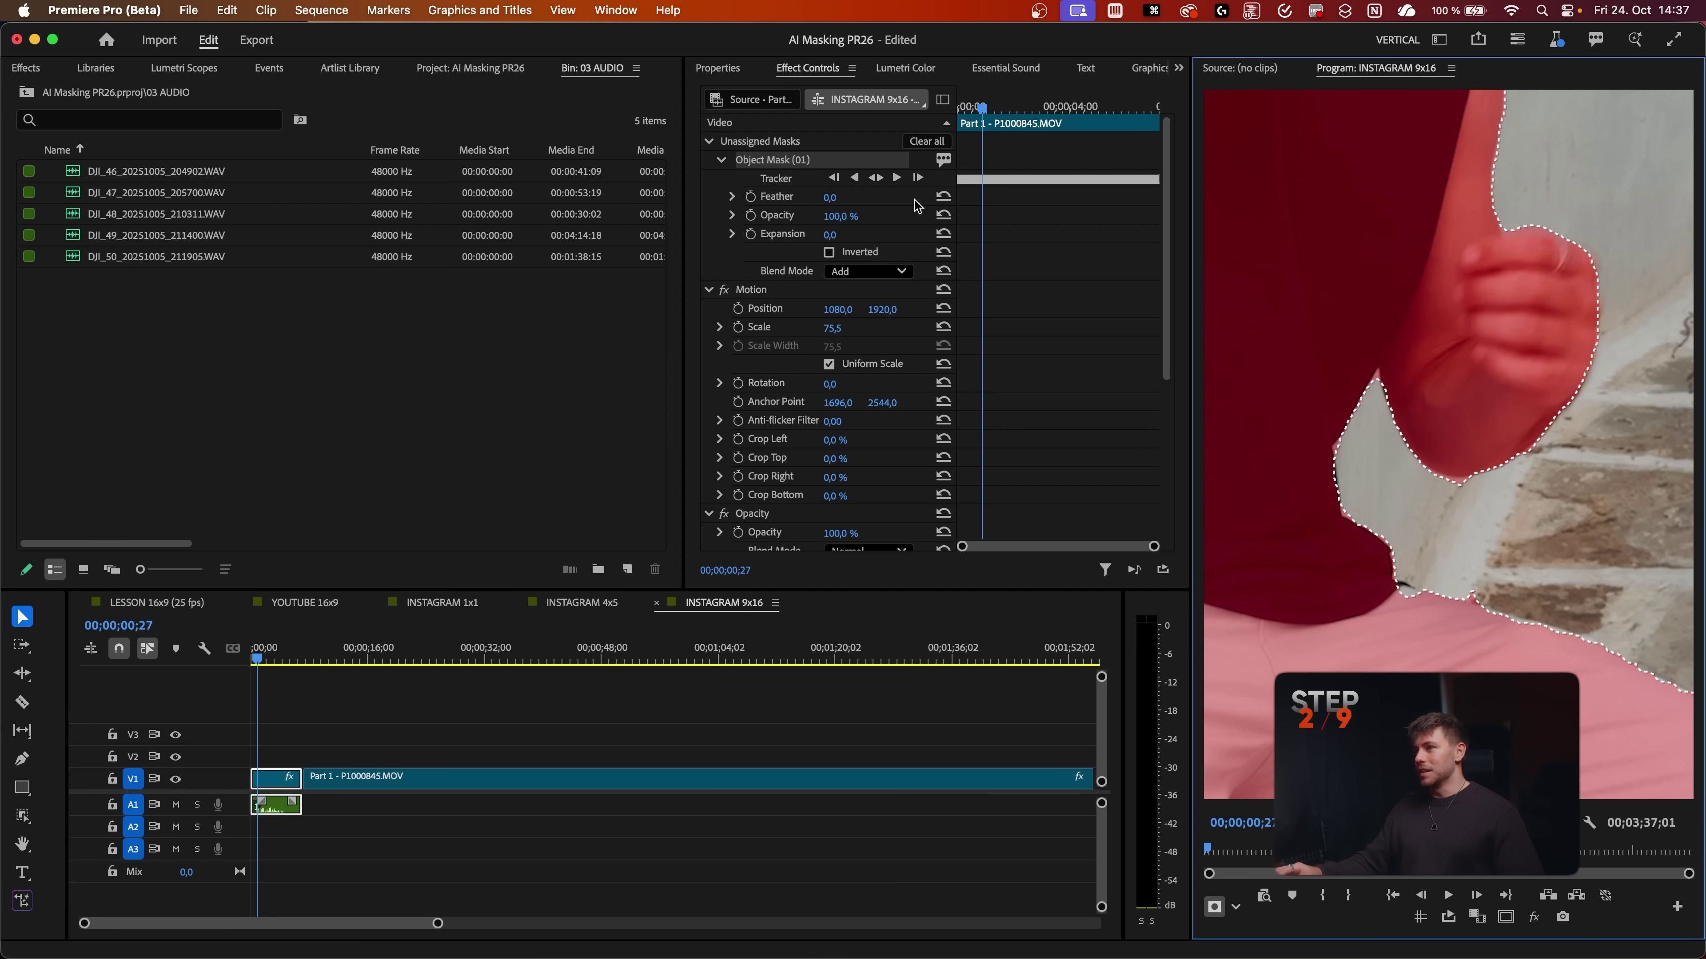
Step: Re-track the corrected mask forward, stopping the analysis early, and track it backward
{"action": "left_click", "coordinate": [896, 178]}
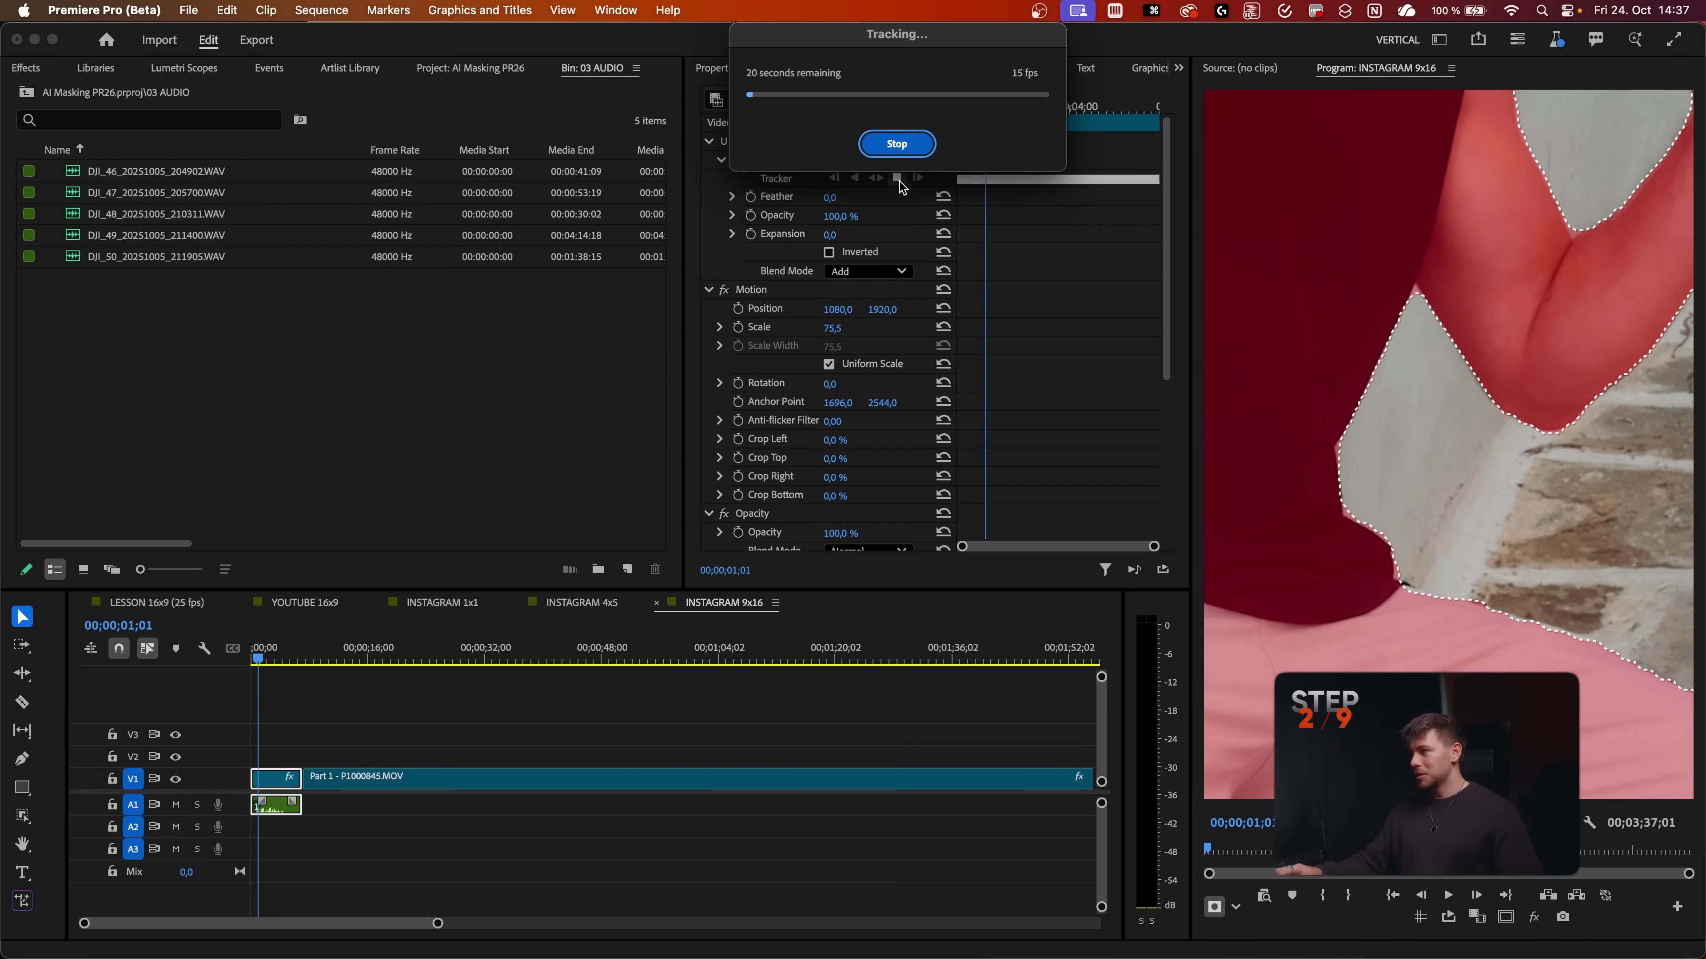
{"action": "left_click", "coordinate": [888, 152]}
{"action": "left_click", "coordinate": [857, 178]}
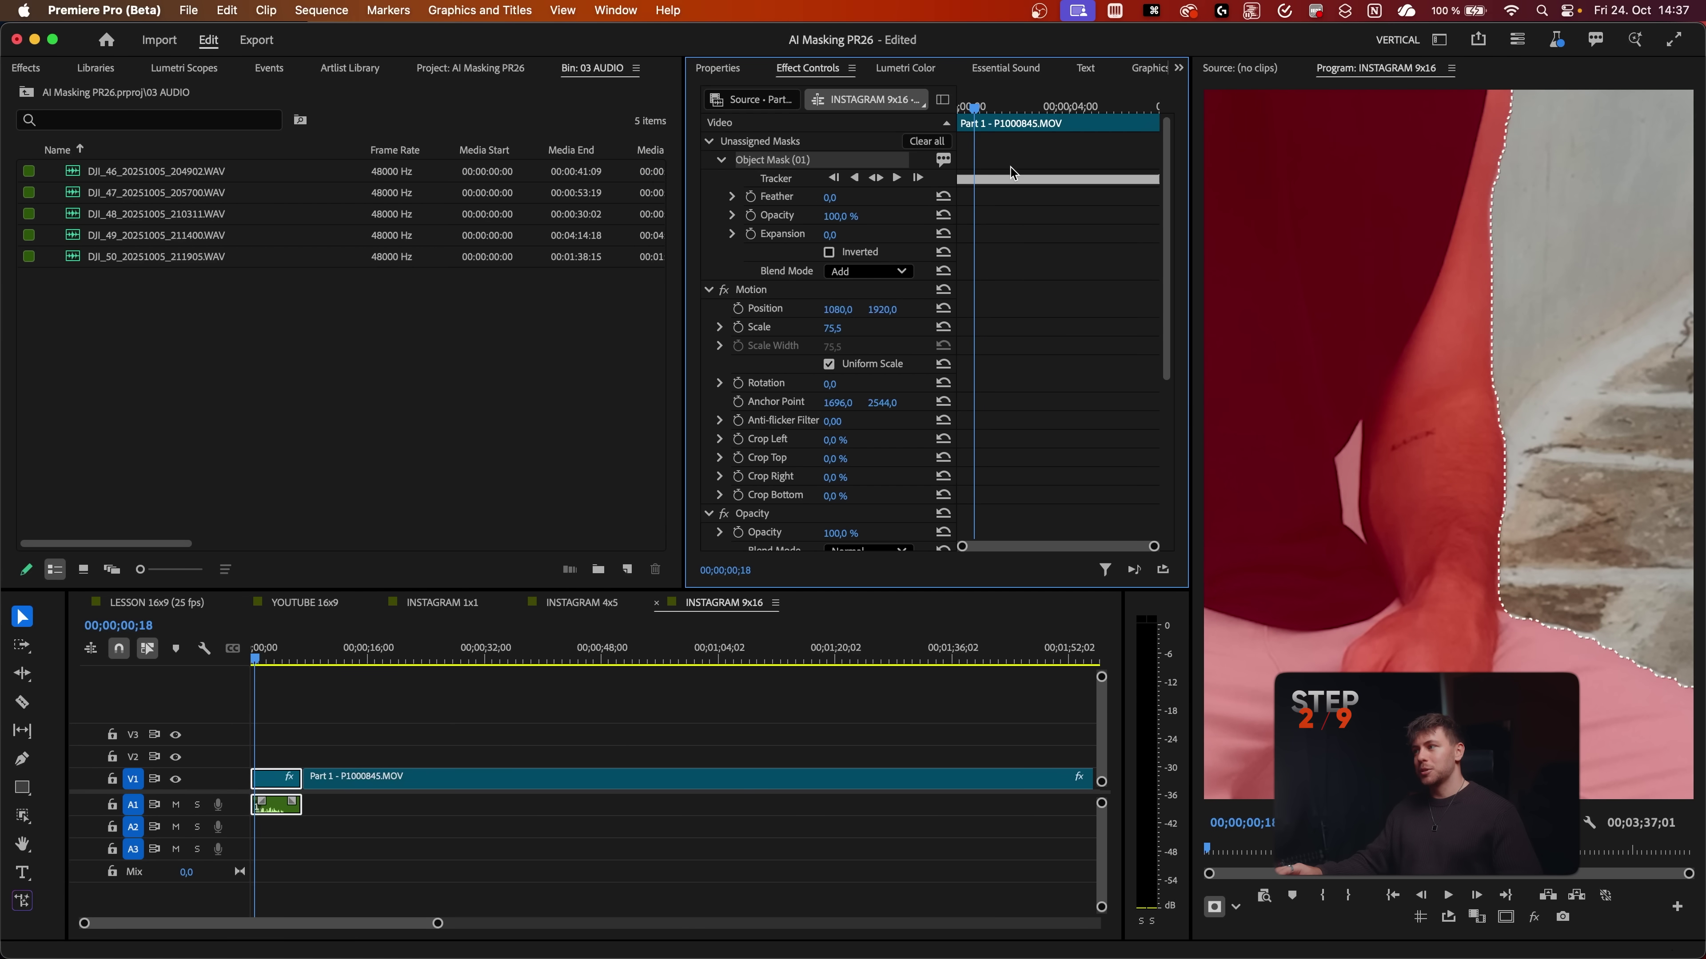
Step: View the whole frame, play the opening clip to check the tracked mask, and return to the sequence start
{"action": "scroll", "coordinate": [1389, 444], "scroll_direction": "down", "scroll_amount": 5}
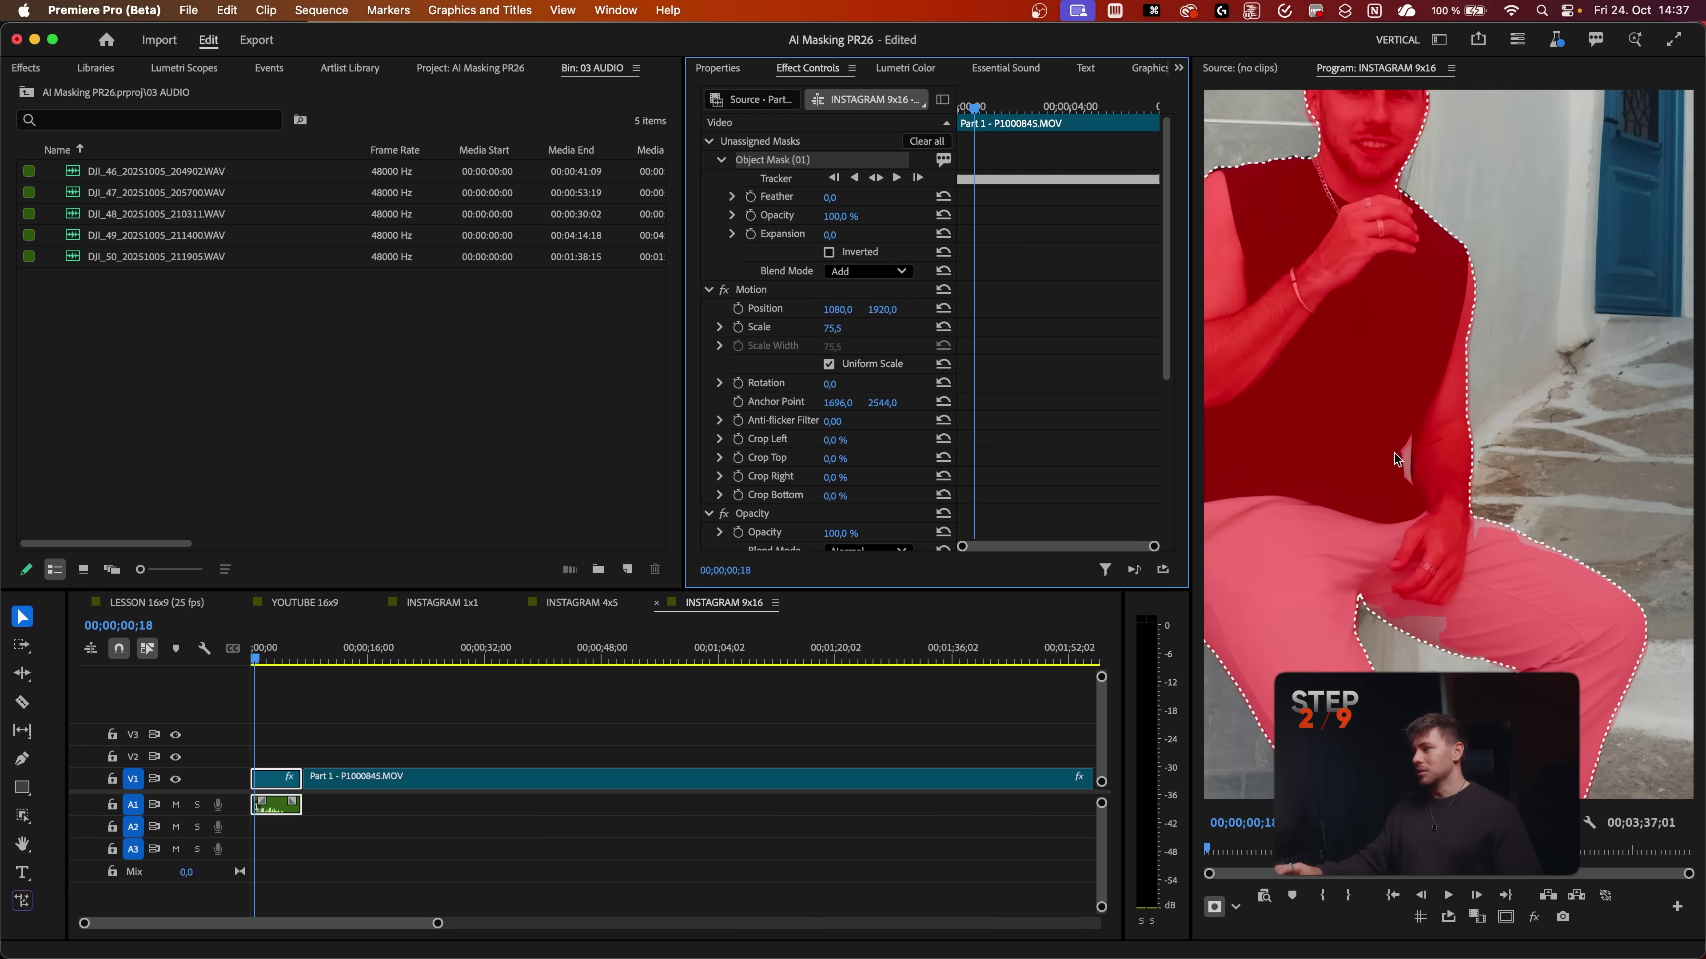
{"action": "scroll", "coordinate": [1396, 460], "scroll_direction": "down", "scroll_amount": 3}
{"action": "left_click", "coordinate": [373, 697]}
{"action": "key", "text": "space"}
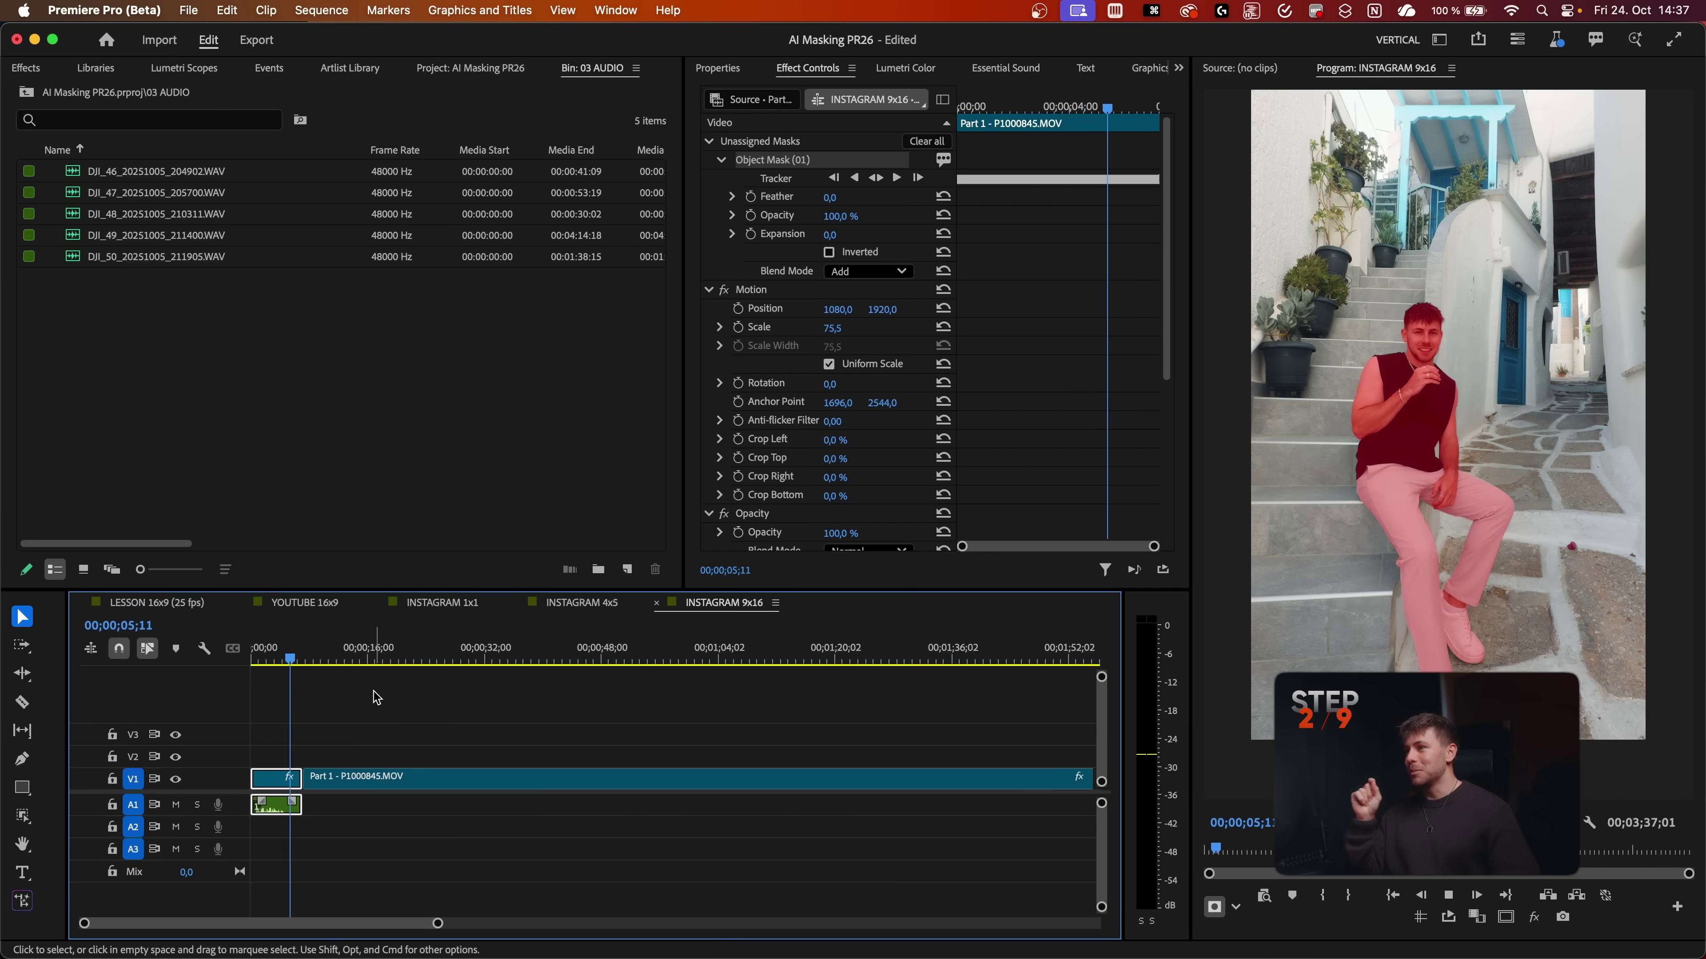
{"action": "key", "text": "space"}
{"action": "key", "text": "Home"}
{"action": "key", "text": "Home"}
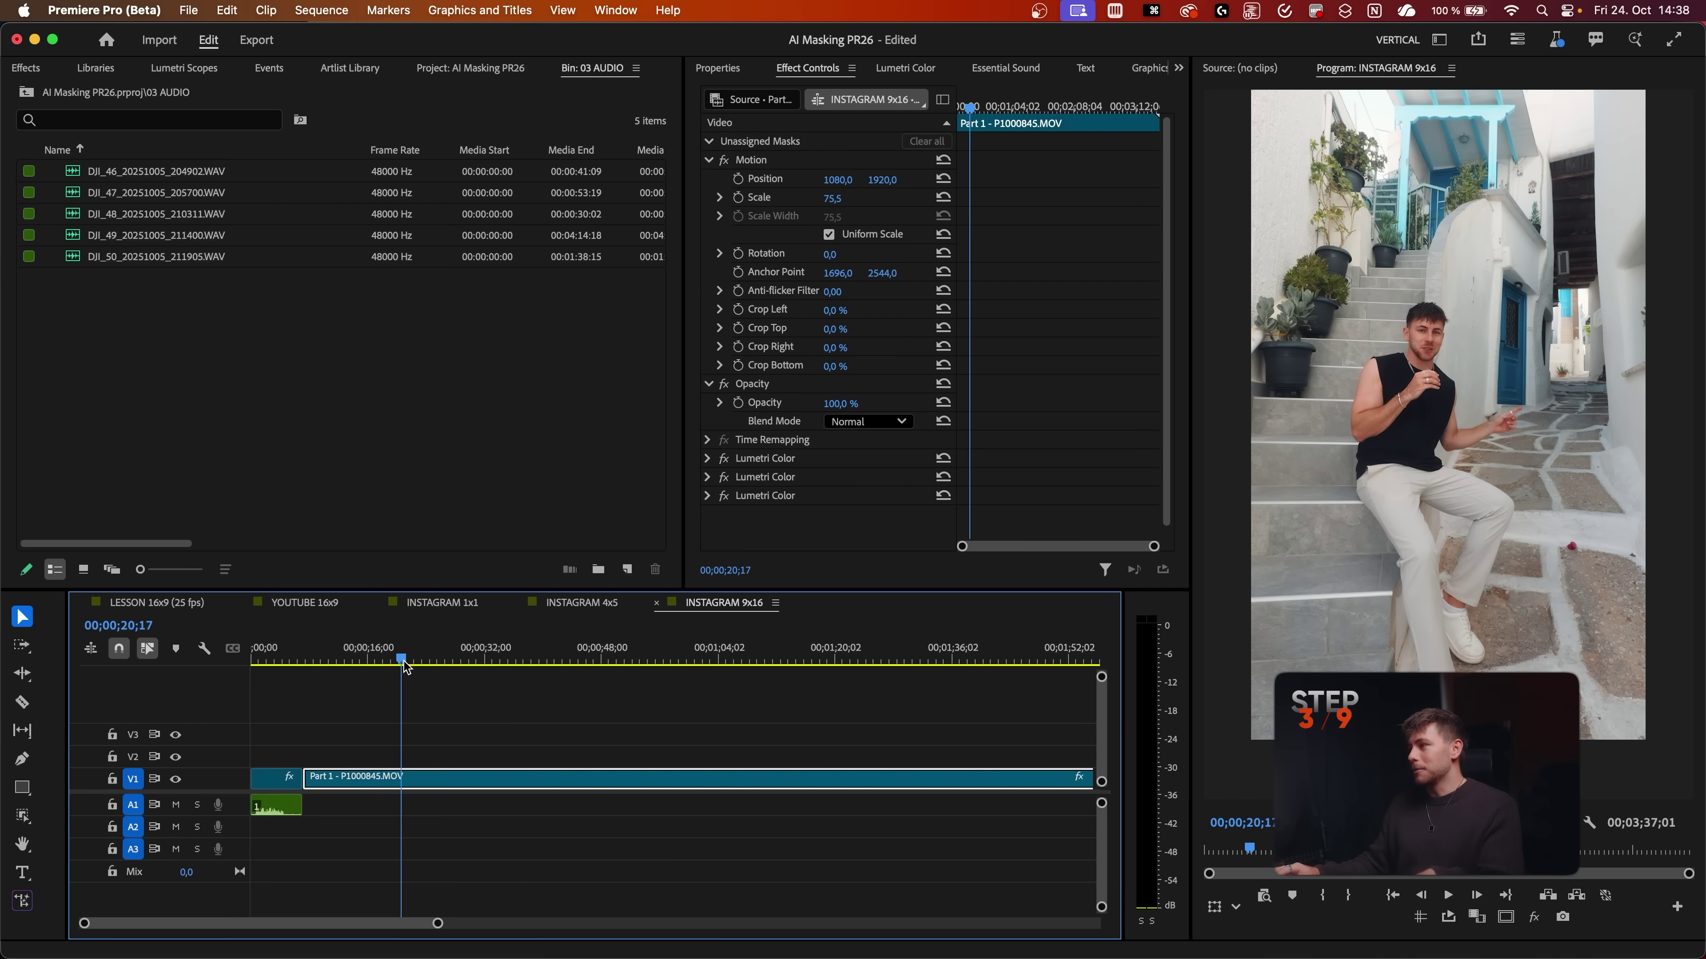
Step: Scrub the long clip to about 00;00;52;01, and play the sequence opening with the segment layered on V2
{"action": "left_click_drag", "start_coordinate": [521, 670], "coordinate": [640, 684]}
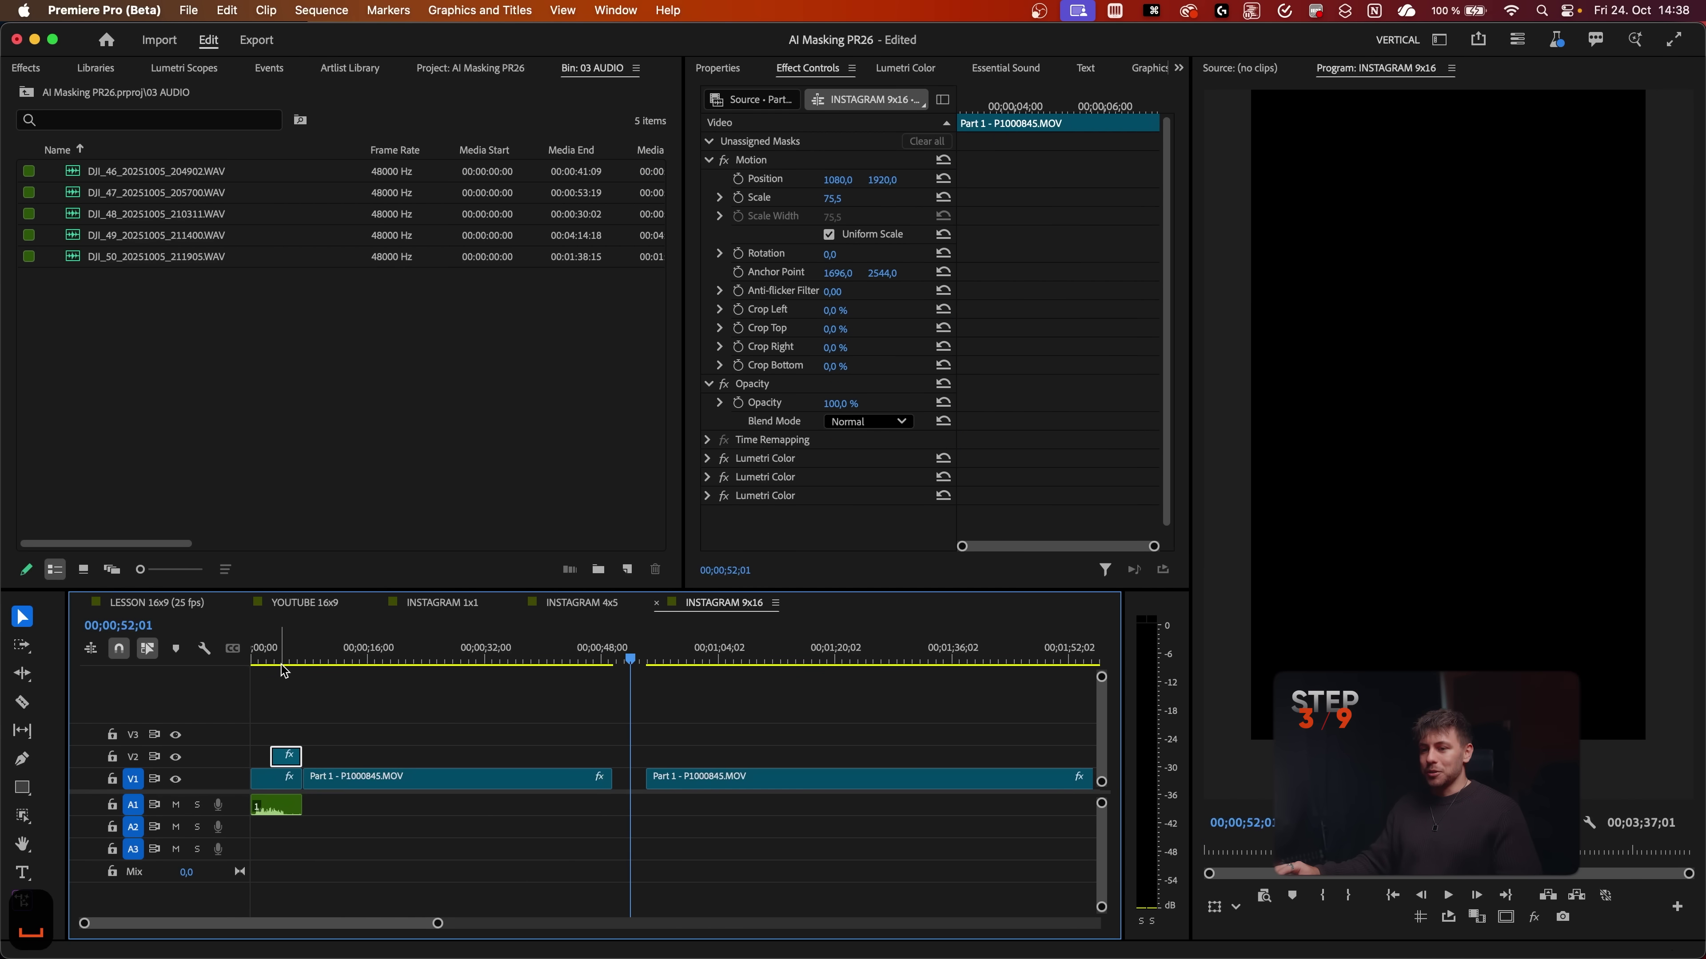
{"action": "left_click", "coordinate": [264, 661]}
{"action": "scroll", "coordinate": [282, 712], "scroll_direction": "up", "scroll_amount": 6}
{"action": "key", "text": "space"}
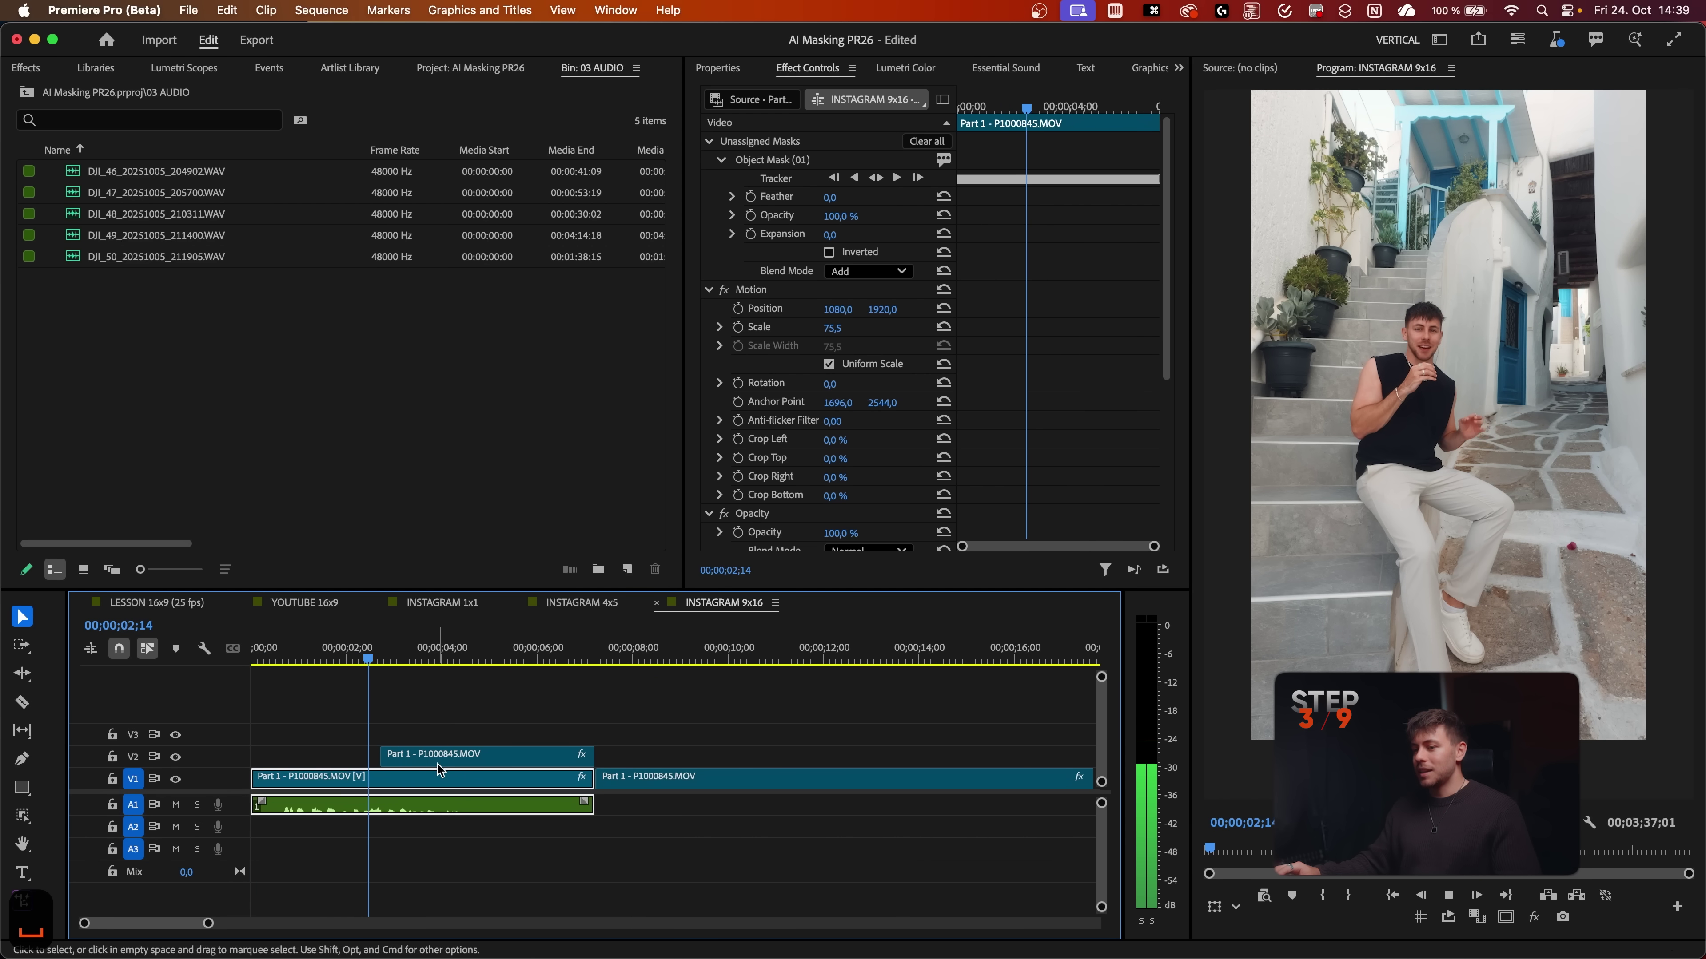
Step: Create an object mask of the man in the alley on the V2 clip and track it forward
{"action": "left_click", "coordinate": [443, 765]}
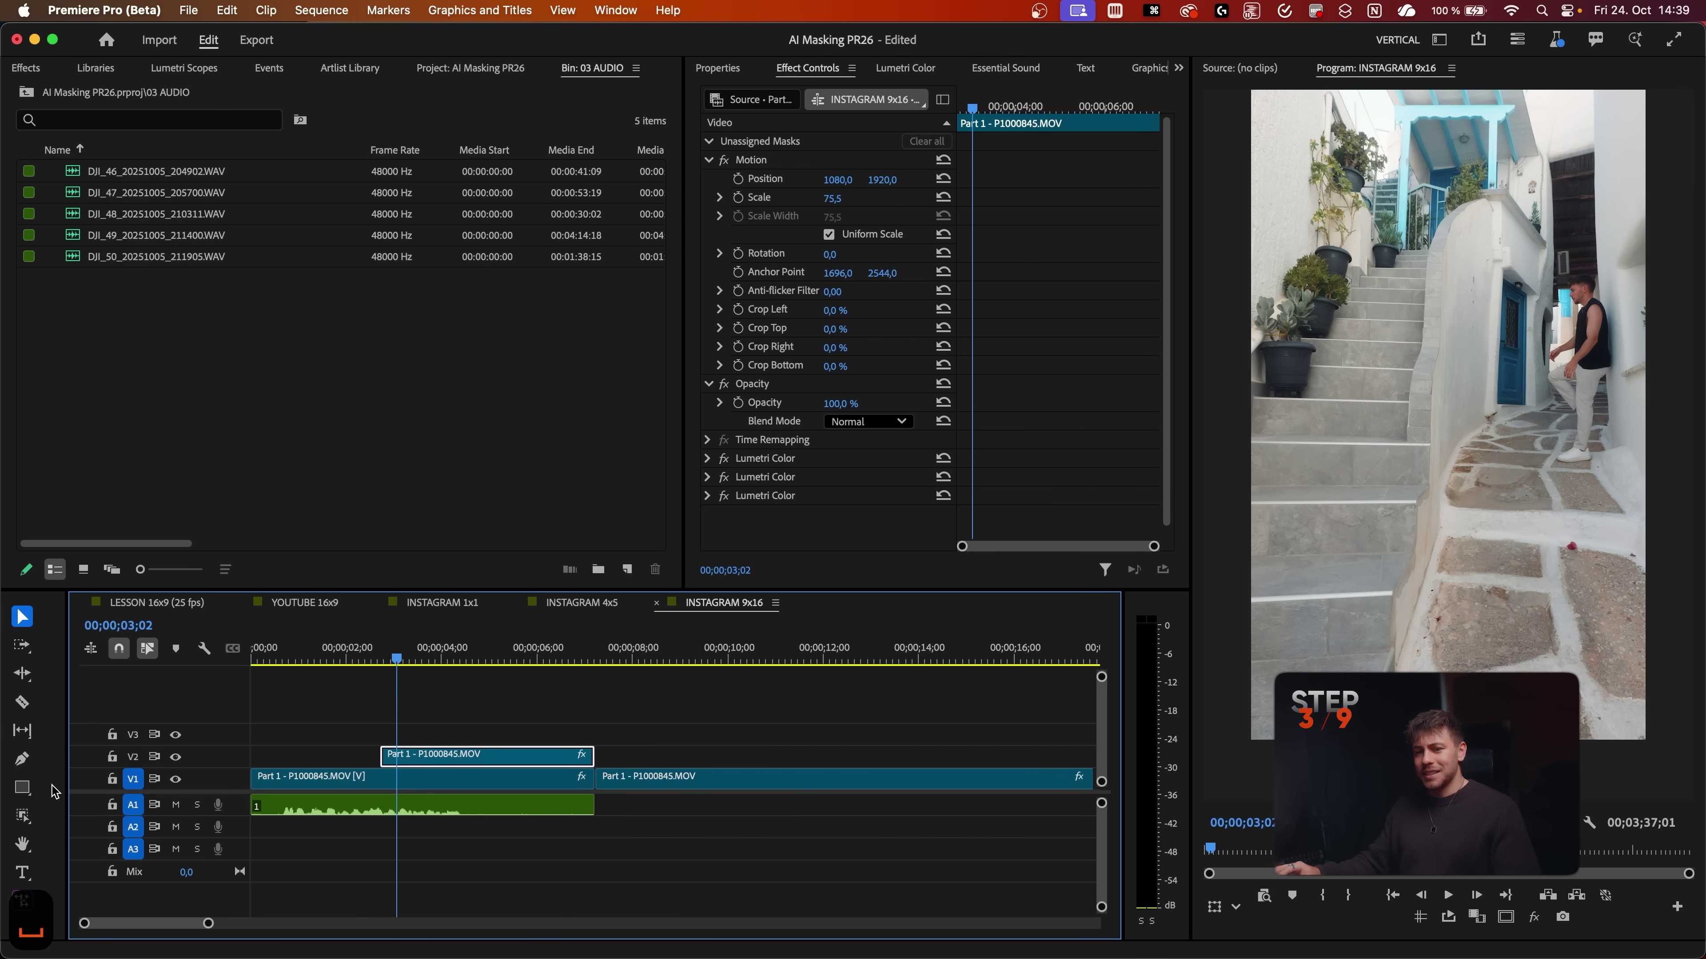
{"action": "left_click", "coordinate": [33, 812]}
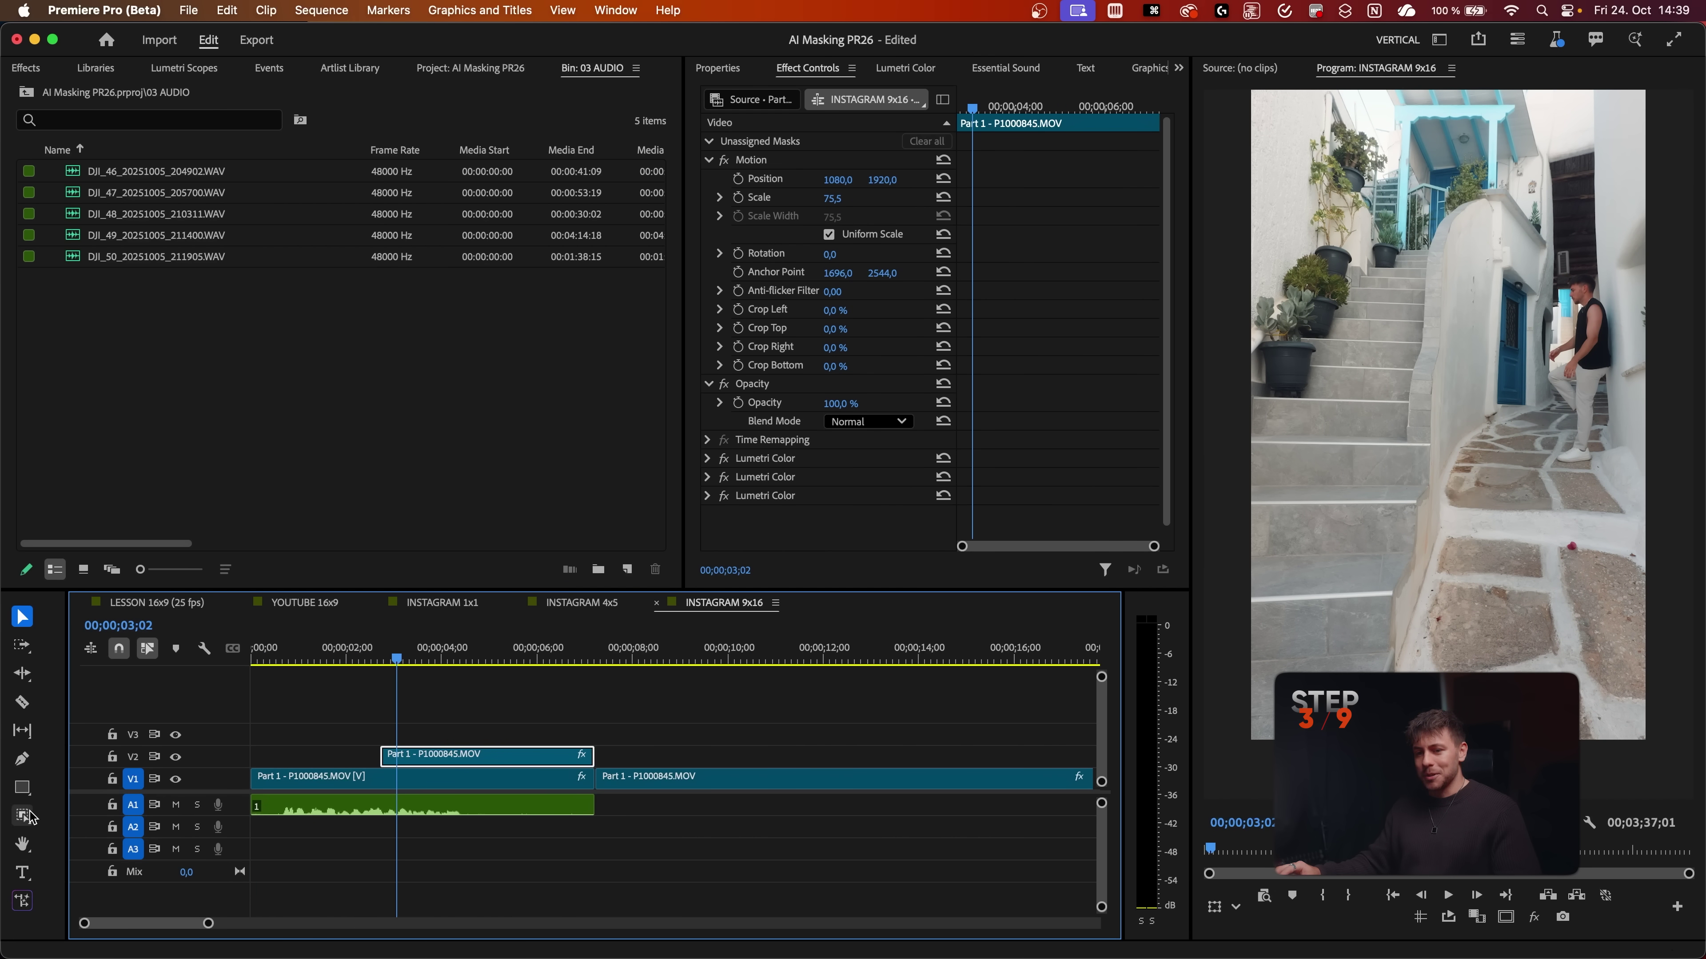
{"action": "left_click", "coordinate": [1595, 329]}
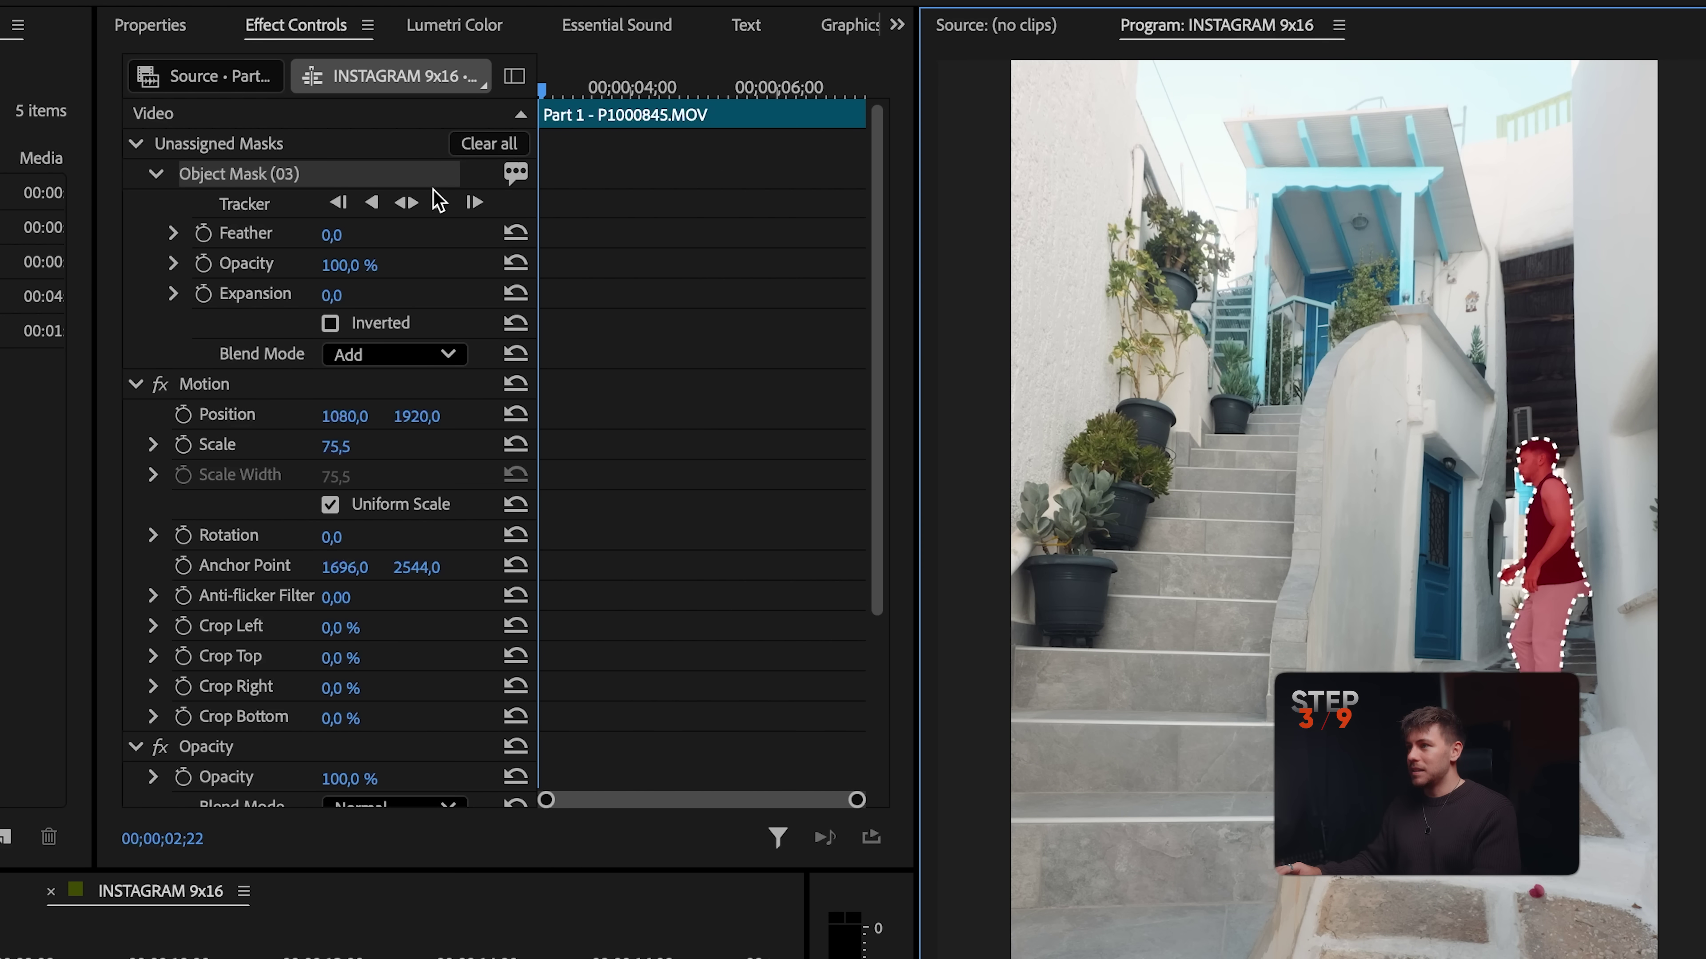
{"action": "left_click", "coordinate": [440, 202]}
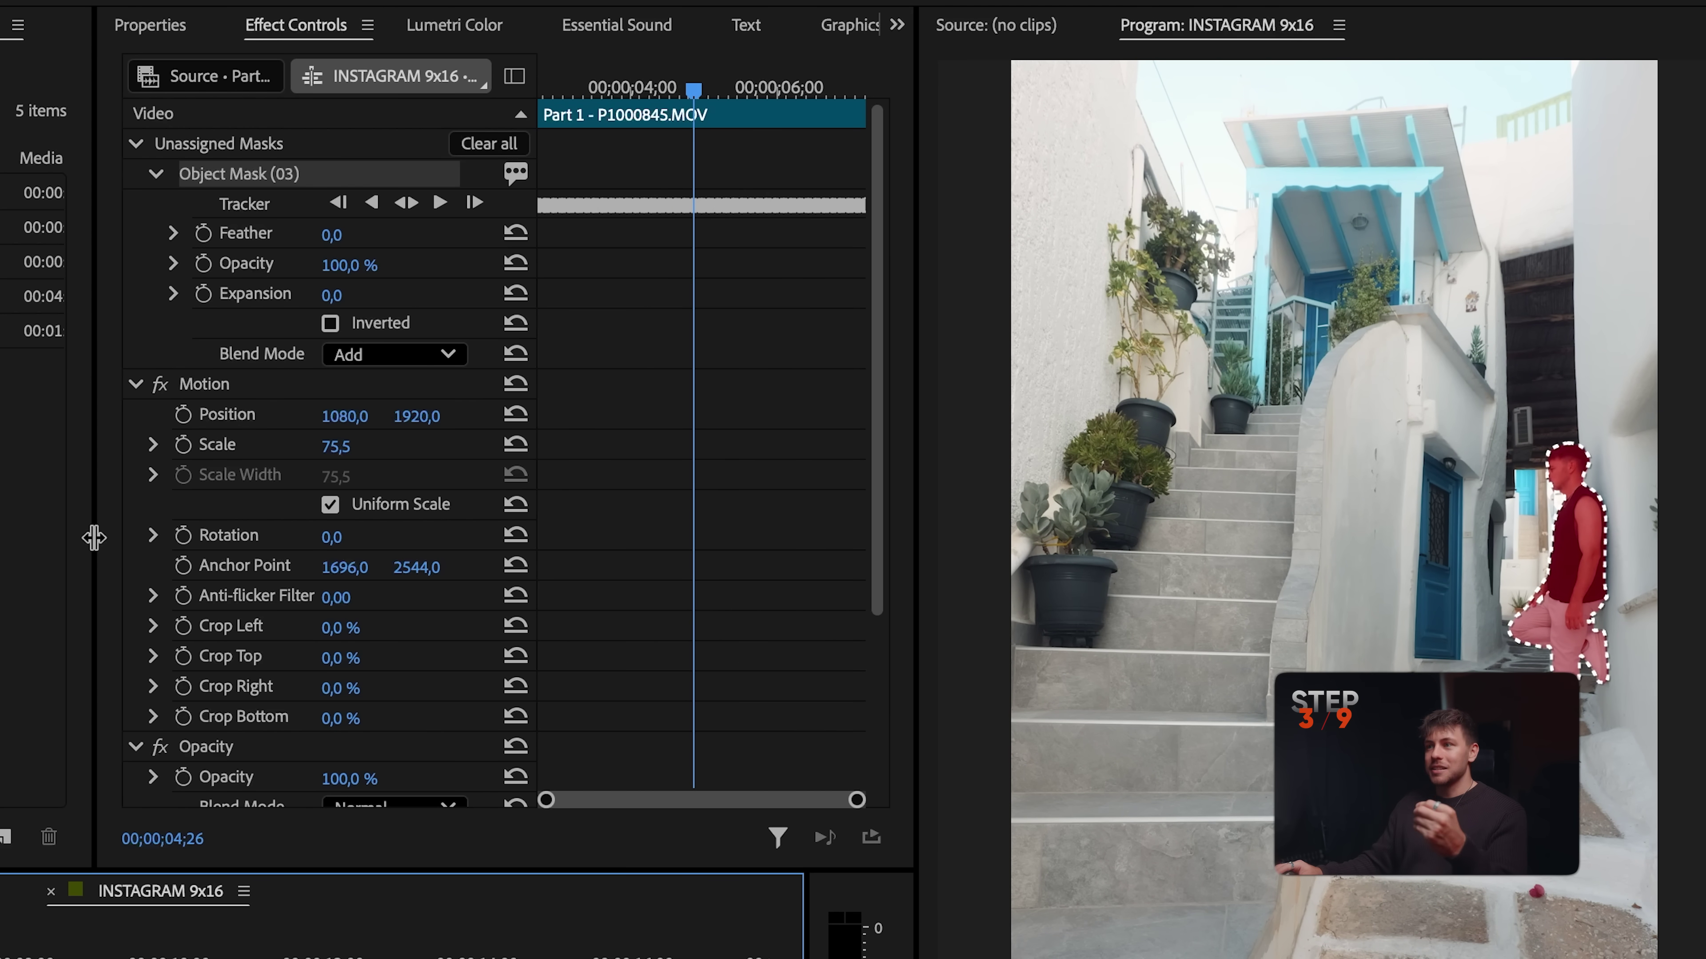
Step: Assign Object Mask (03) of the V2 clip to its Opacity effect and set the mask feather to 6,0
{"action": "scroll", "coordinate": [211, 281], "scroll_direction": "down", "scroll_amount": 2}
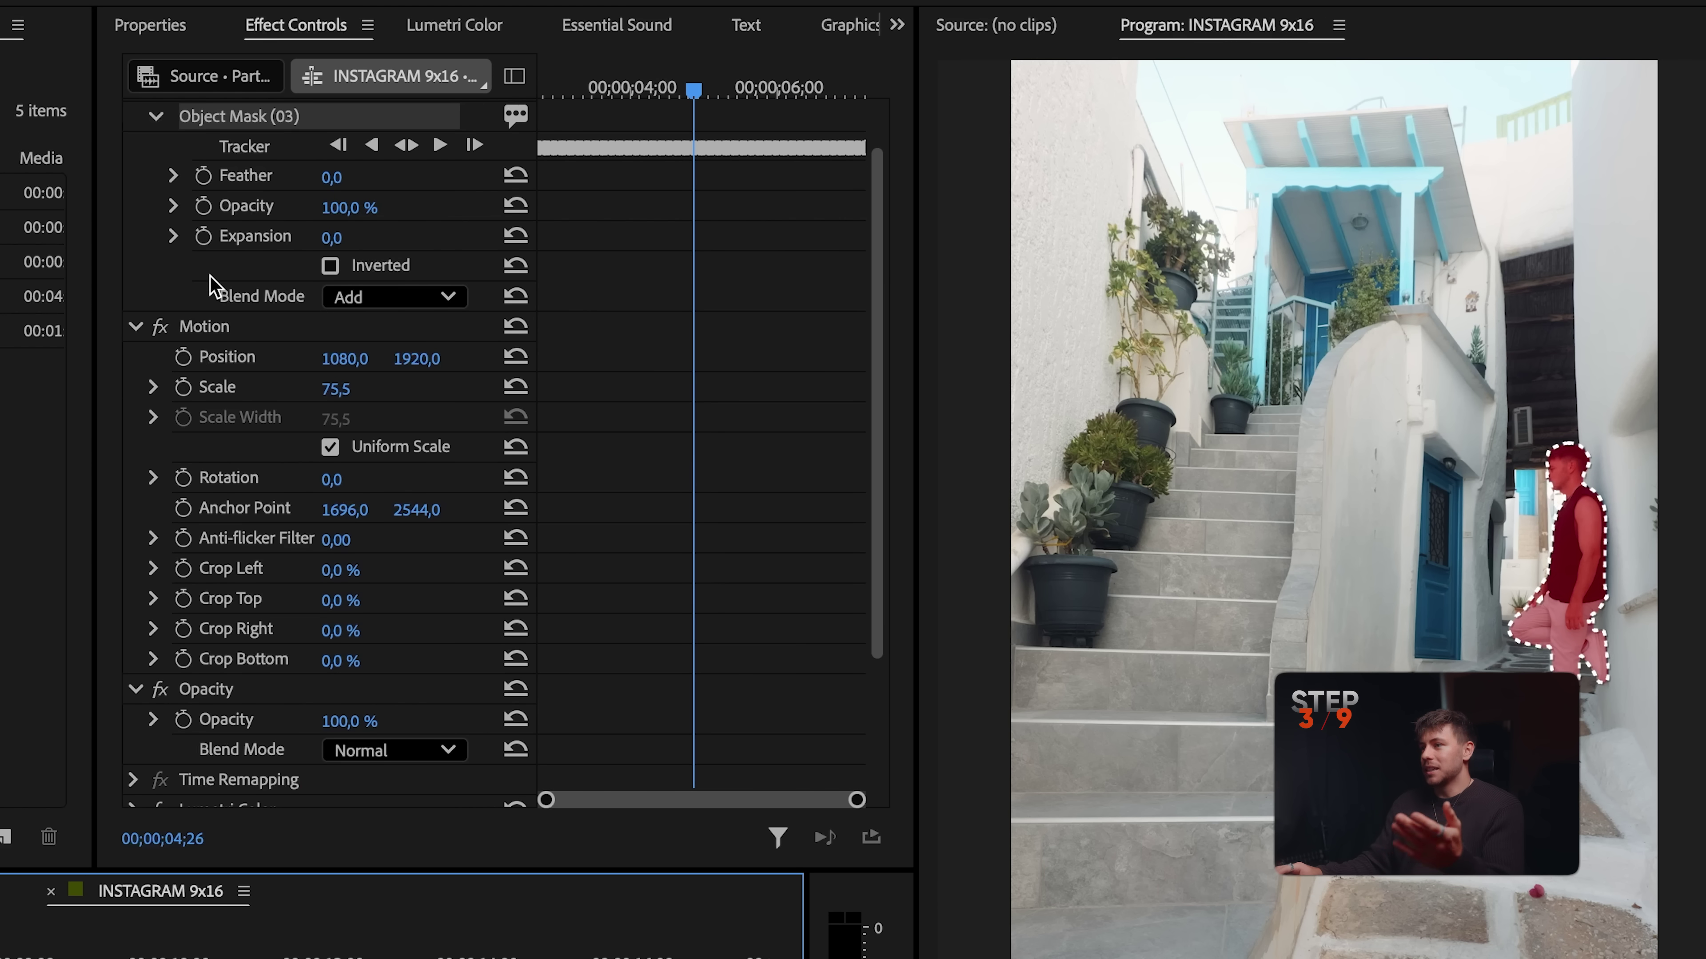
{"action": "scroll", "coordinate": [216, 390], "scroll_direction": "up", "scroll_amount": 2}
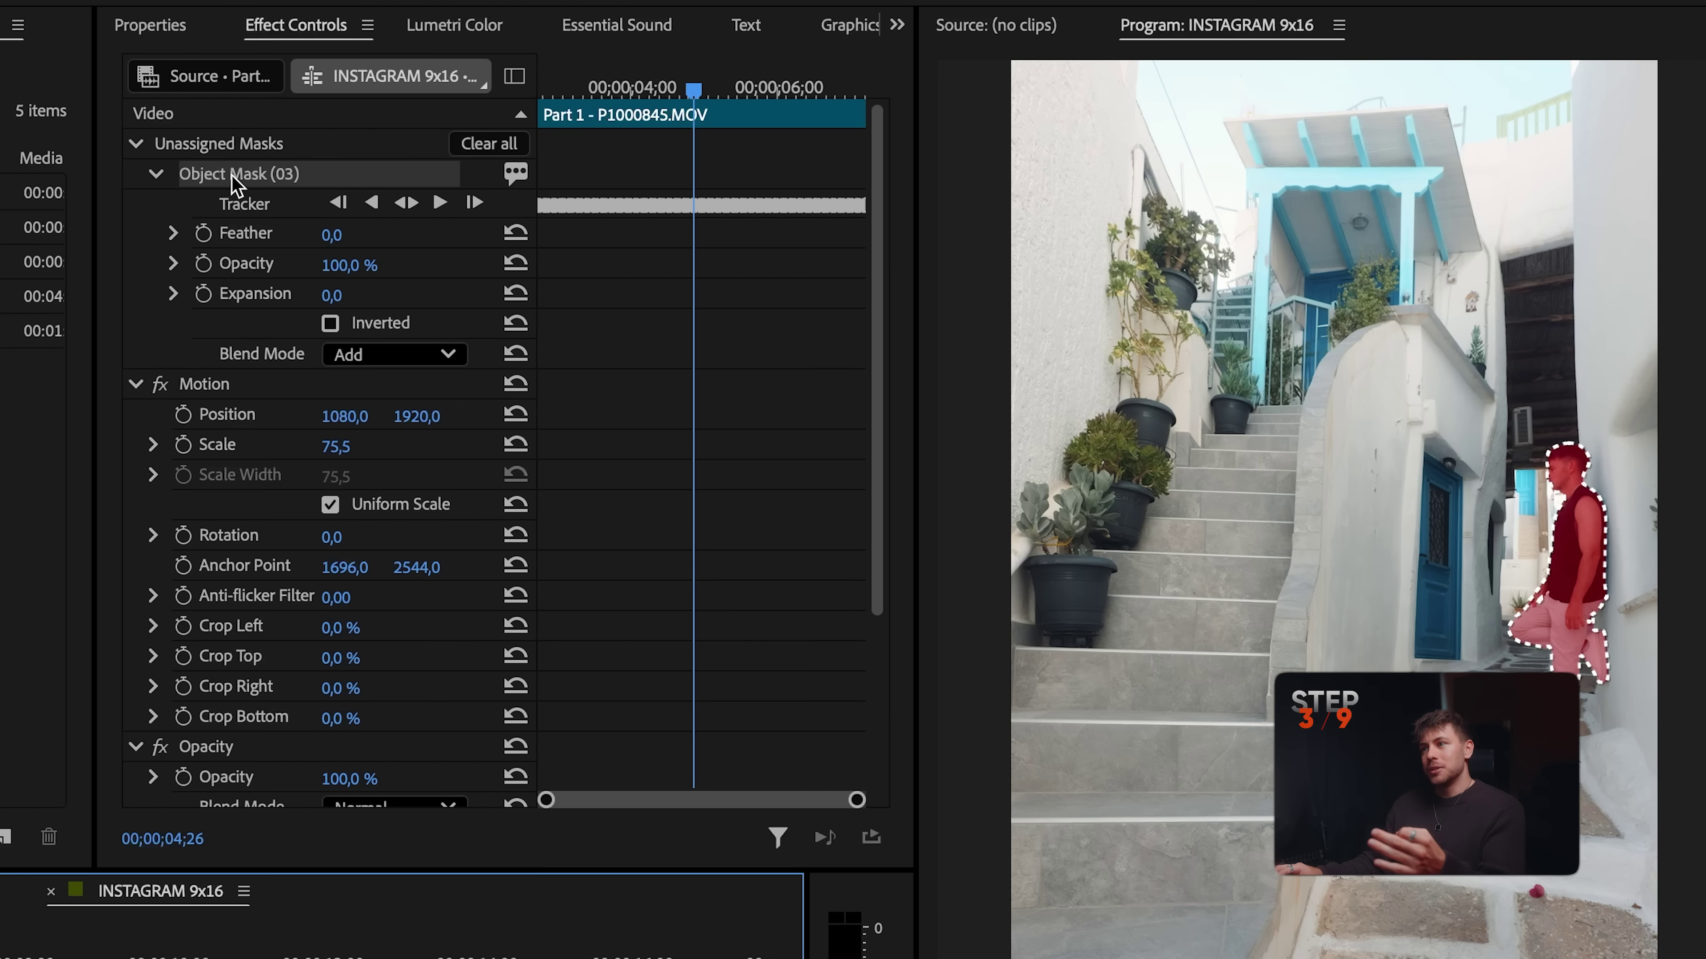
{"action": "left_click_drag", "start_coordinate": [235, 181], "coordinate": [230, 659]}
{"action": "scroll", "coordinate": [247, 235], "scroll_direction": "down", "scroll_amount": 4}
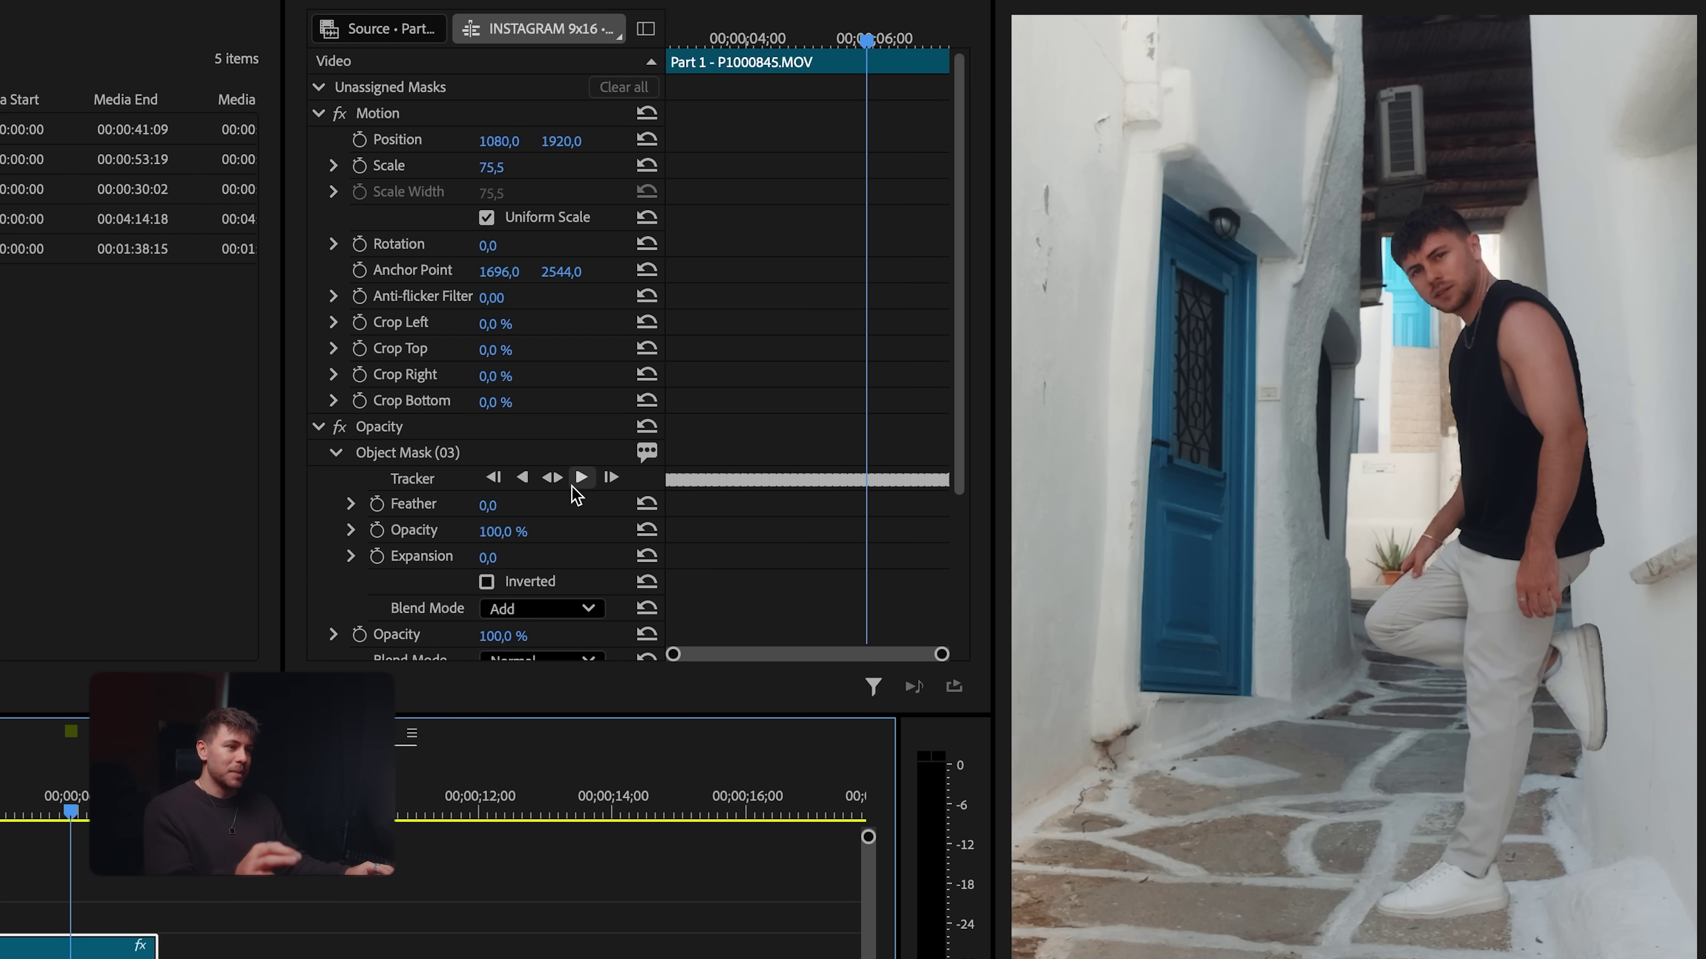
{"action": "left_click_drag", "start_coordinate": [502, 511], "coordinate": [508, 510]}
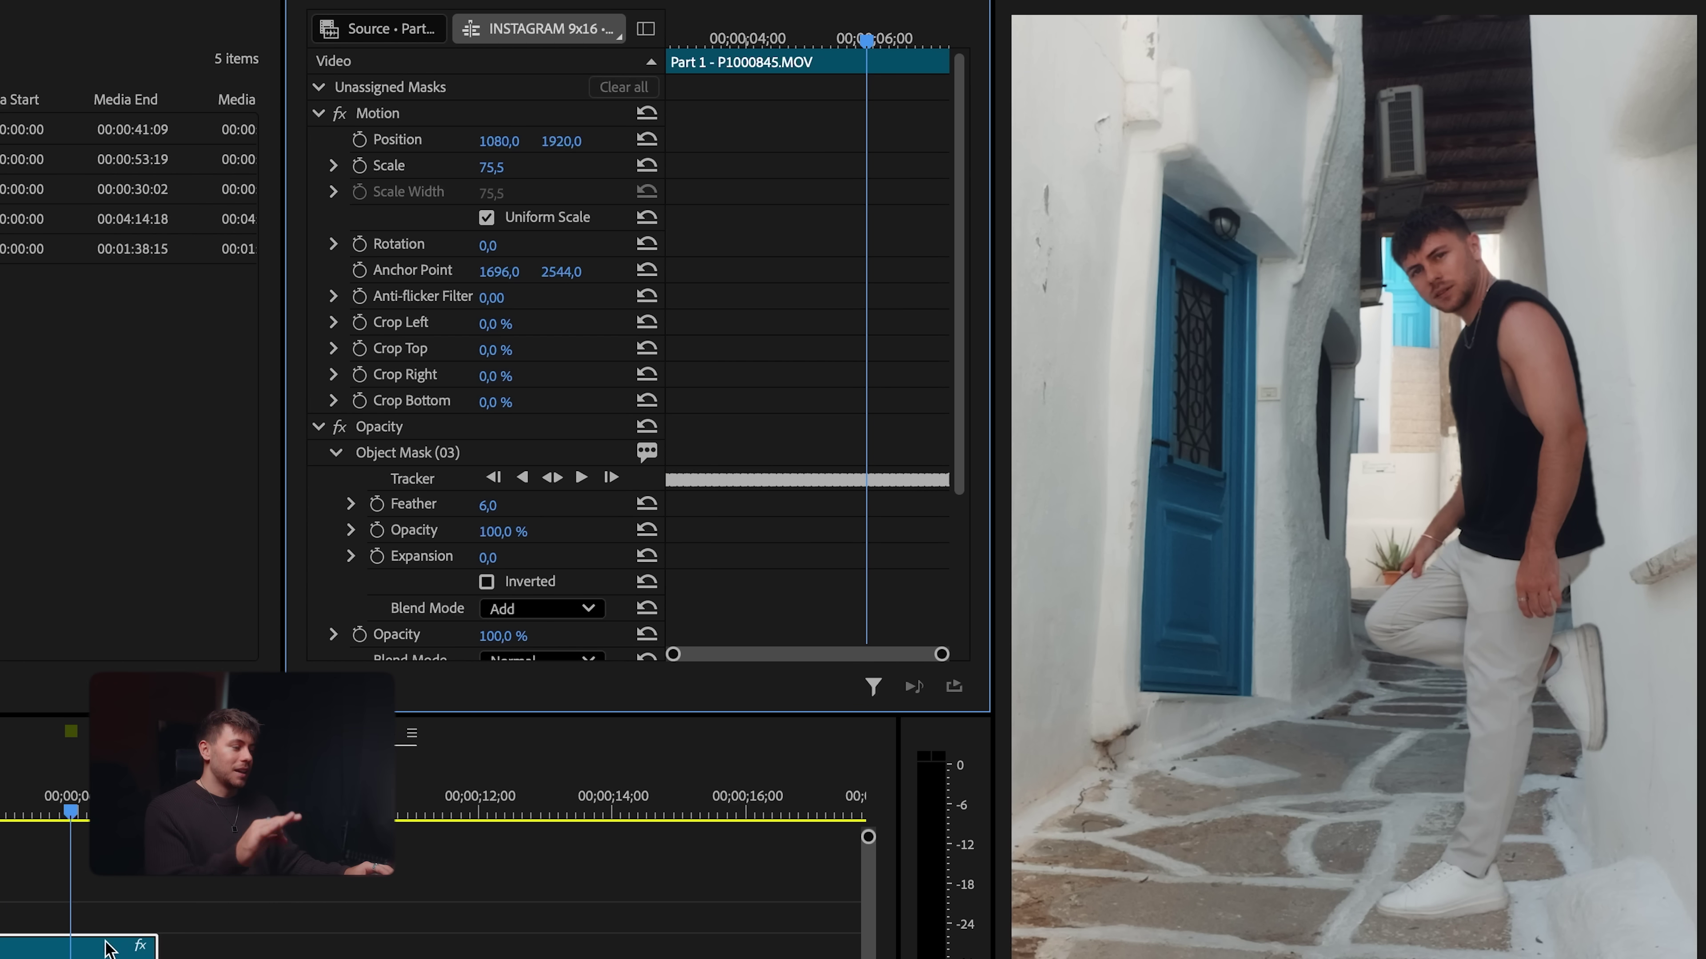
Step: Inspect Object Mask (03) with the Yellow Overlay and Black & White previews, and return to Red Overlay
{"action": "left_click", "coordinate": [376, 454]}
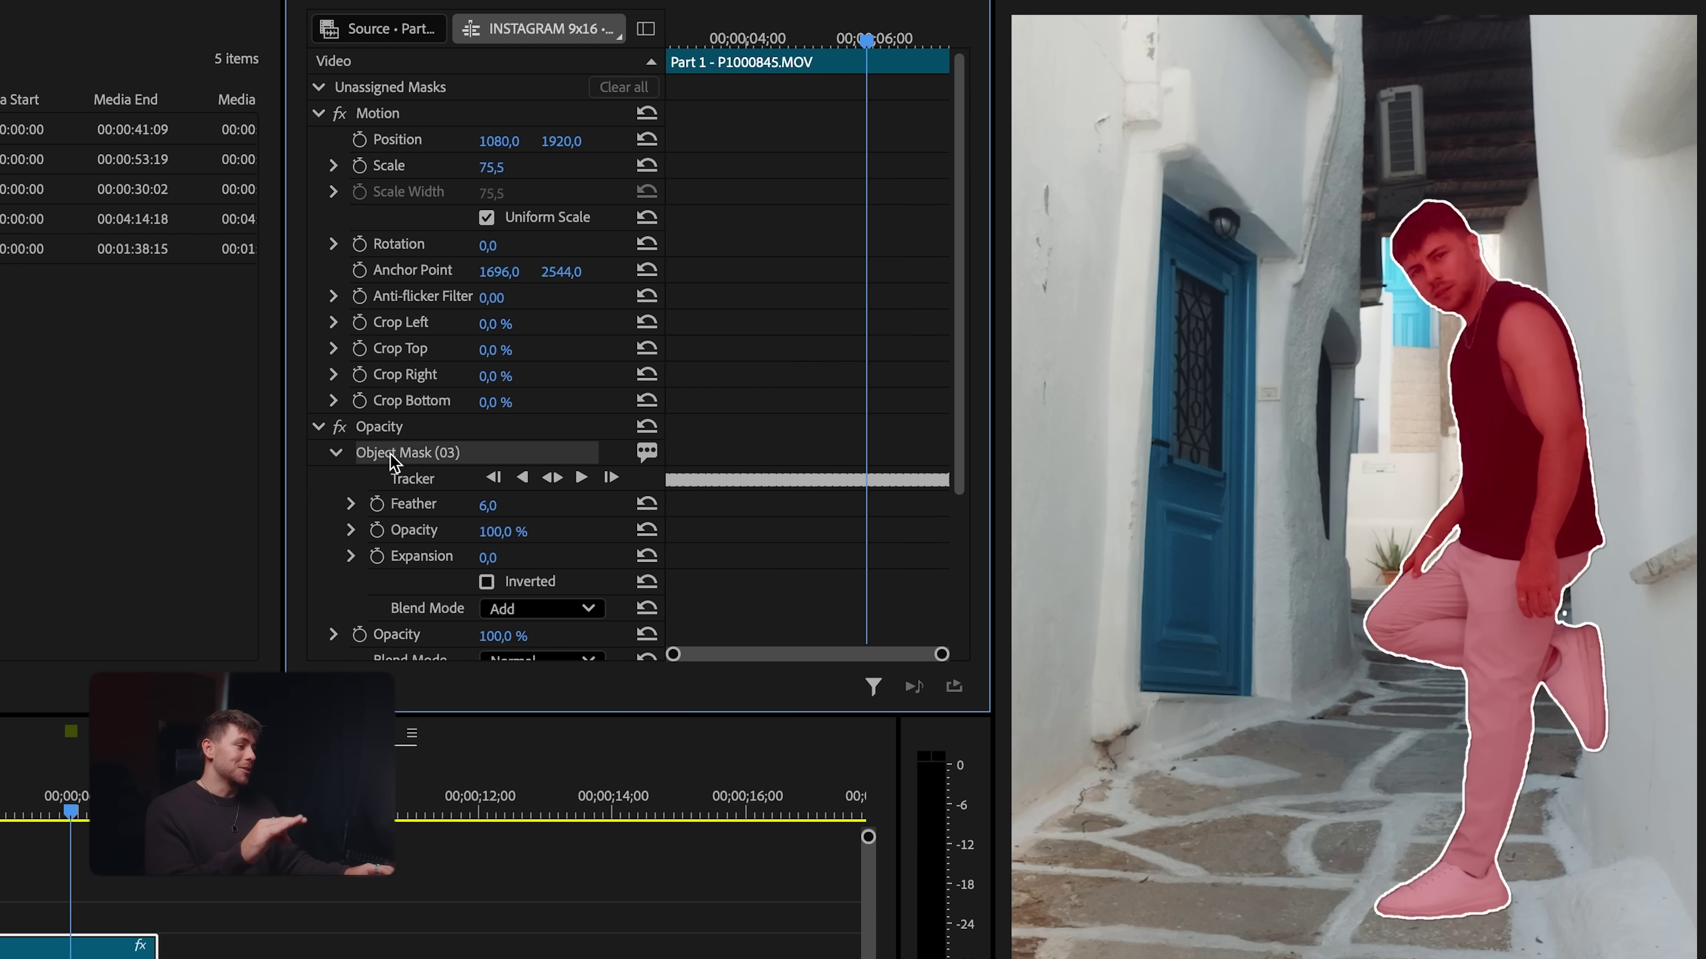
{"action": "left_click", "coordinate": [1471, 315]}
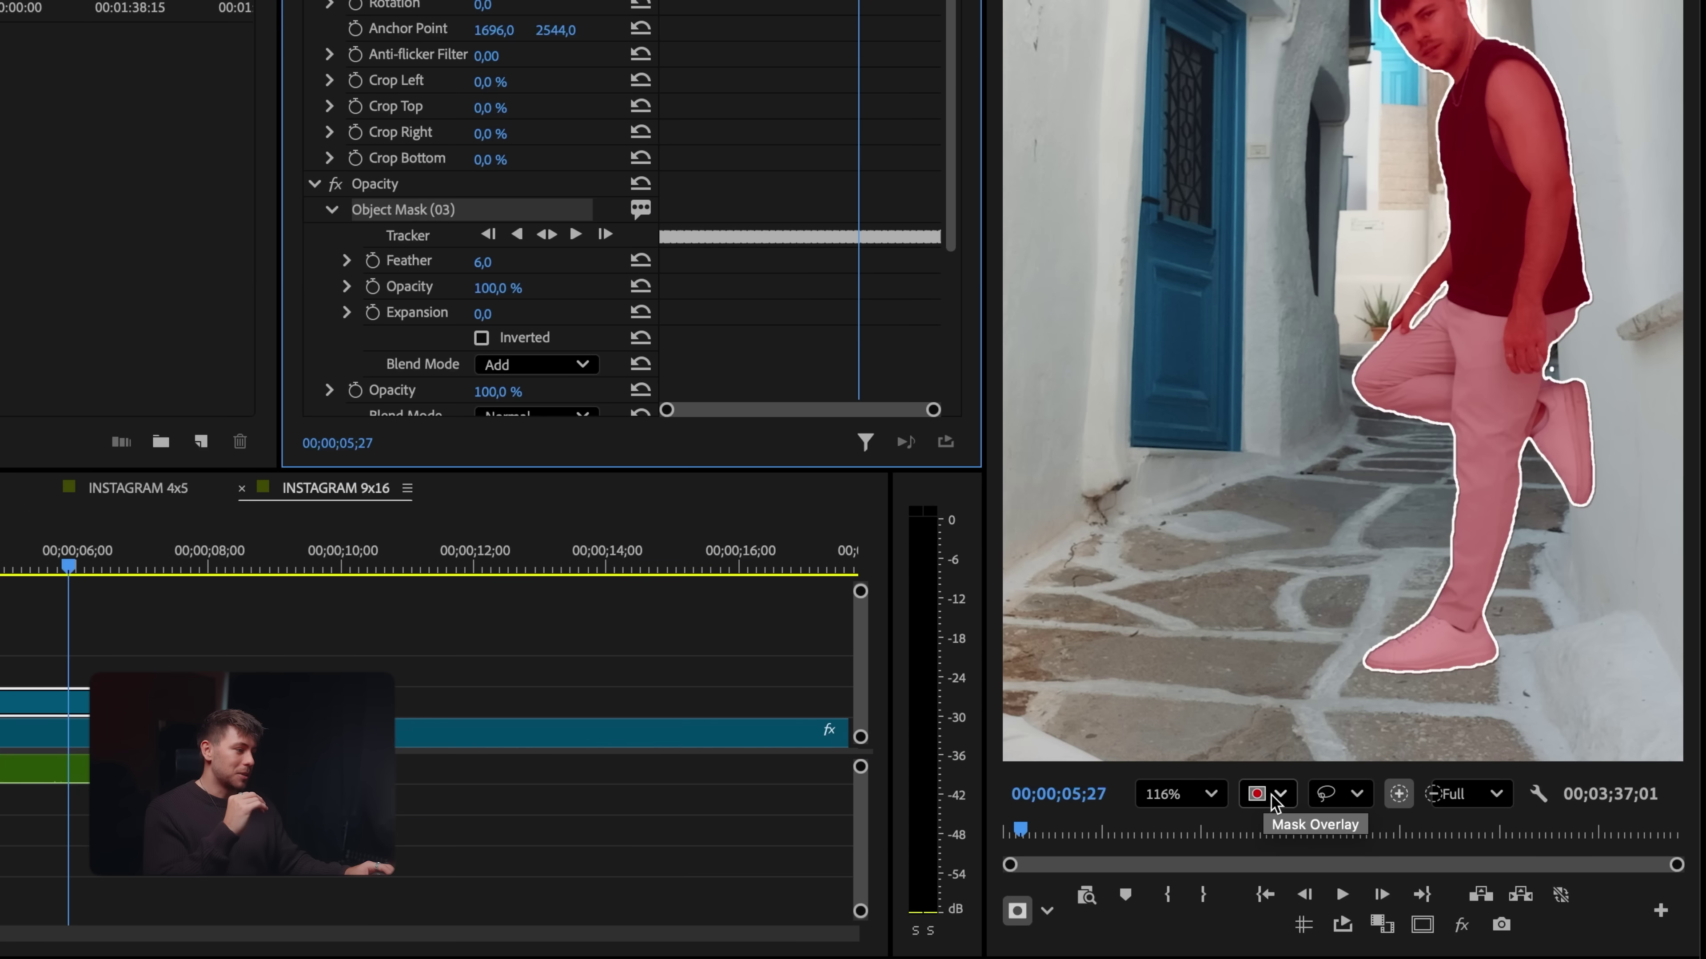
{"action": "left_click", "coordinate": [1346, 813]}
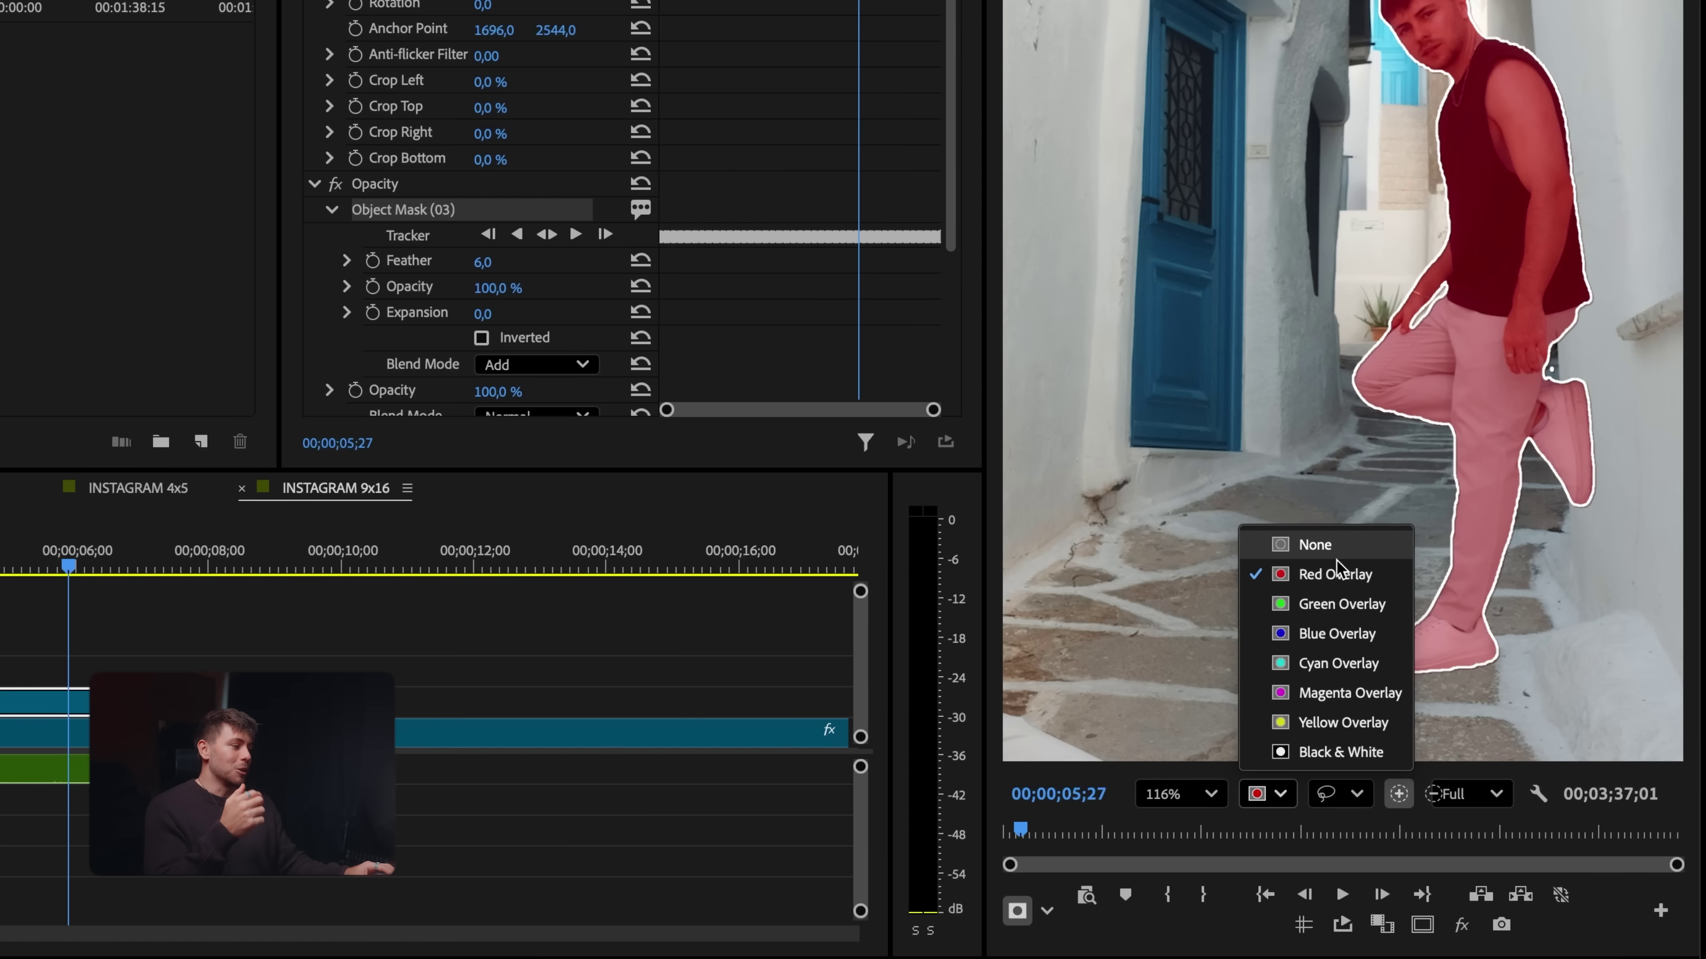
{"action": "left_click", "coordinate": [1318, 723]}
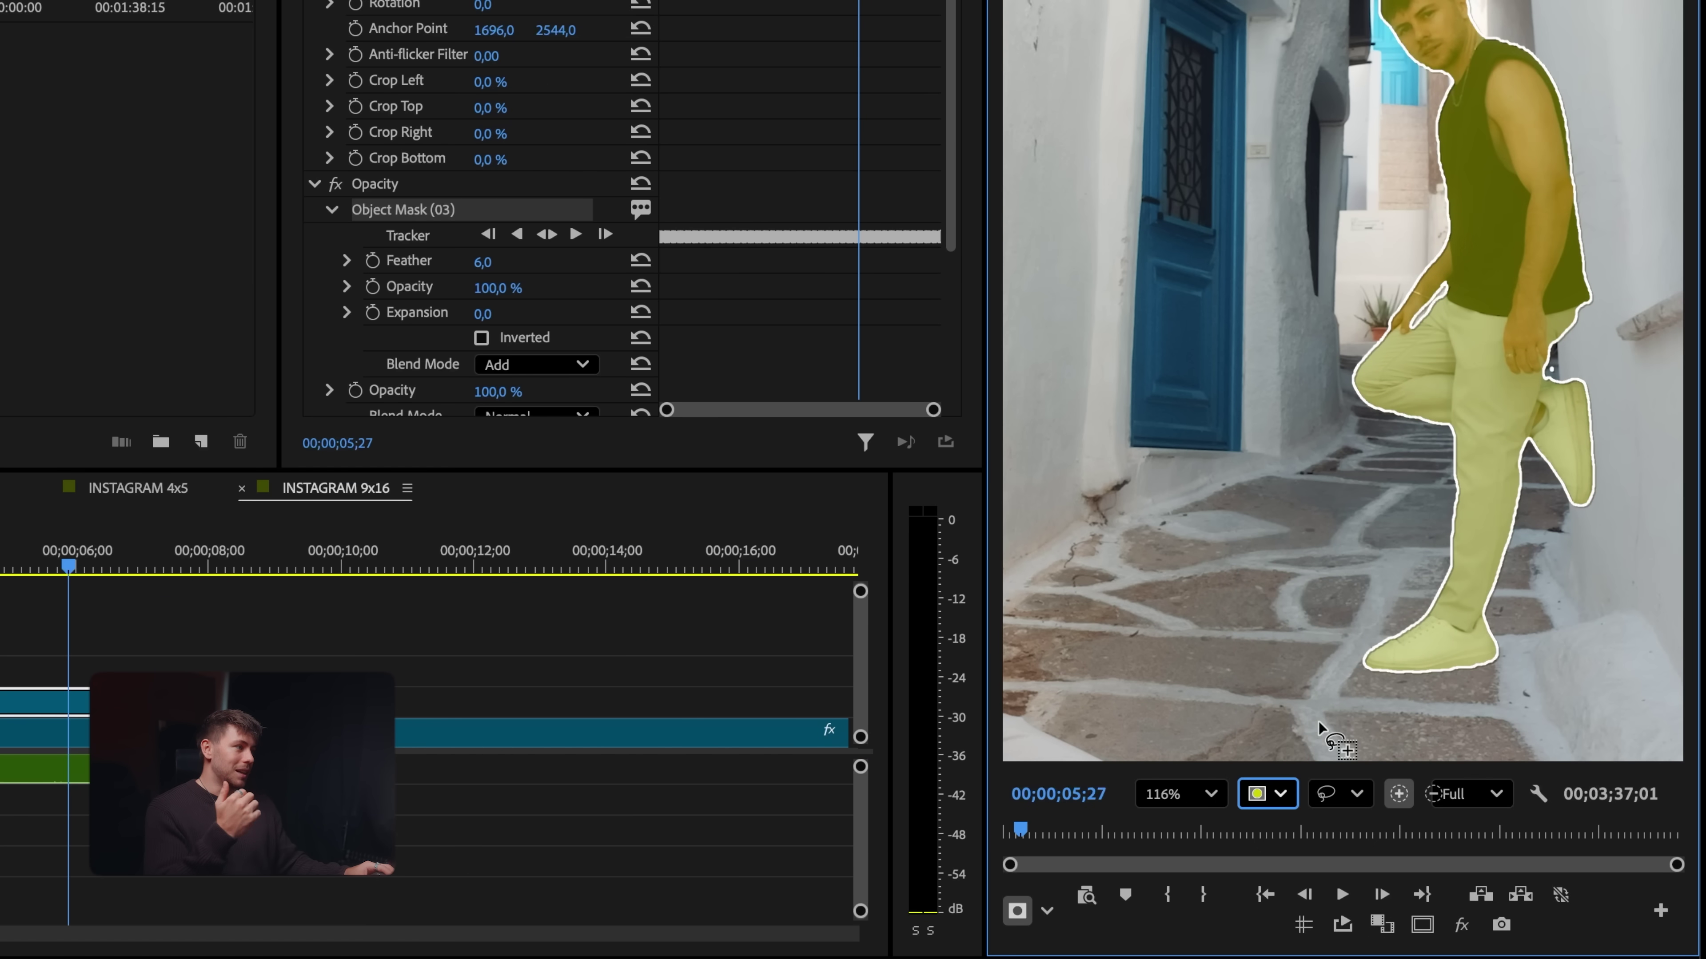
{"action": "left_click", "coordinate": [1254, 798]}
{"action": "left_click", "coordinate": [1304, 753]}
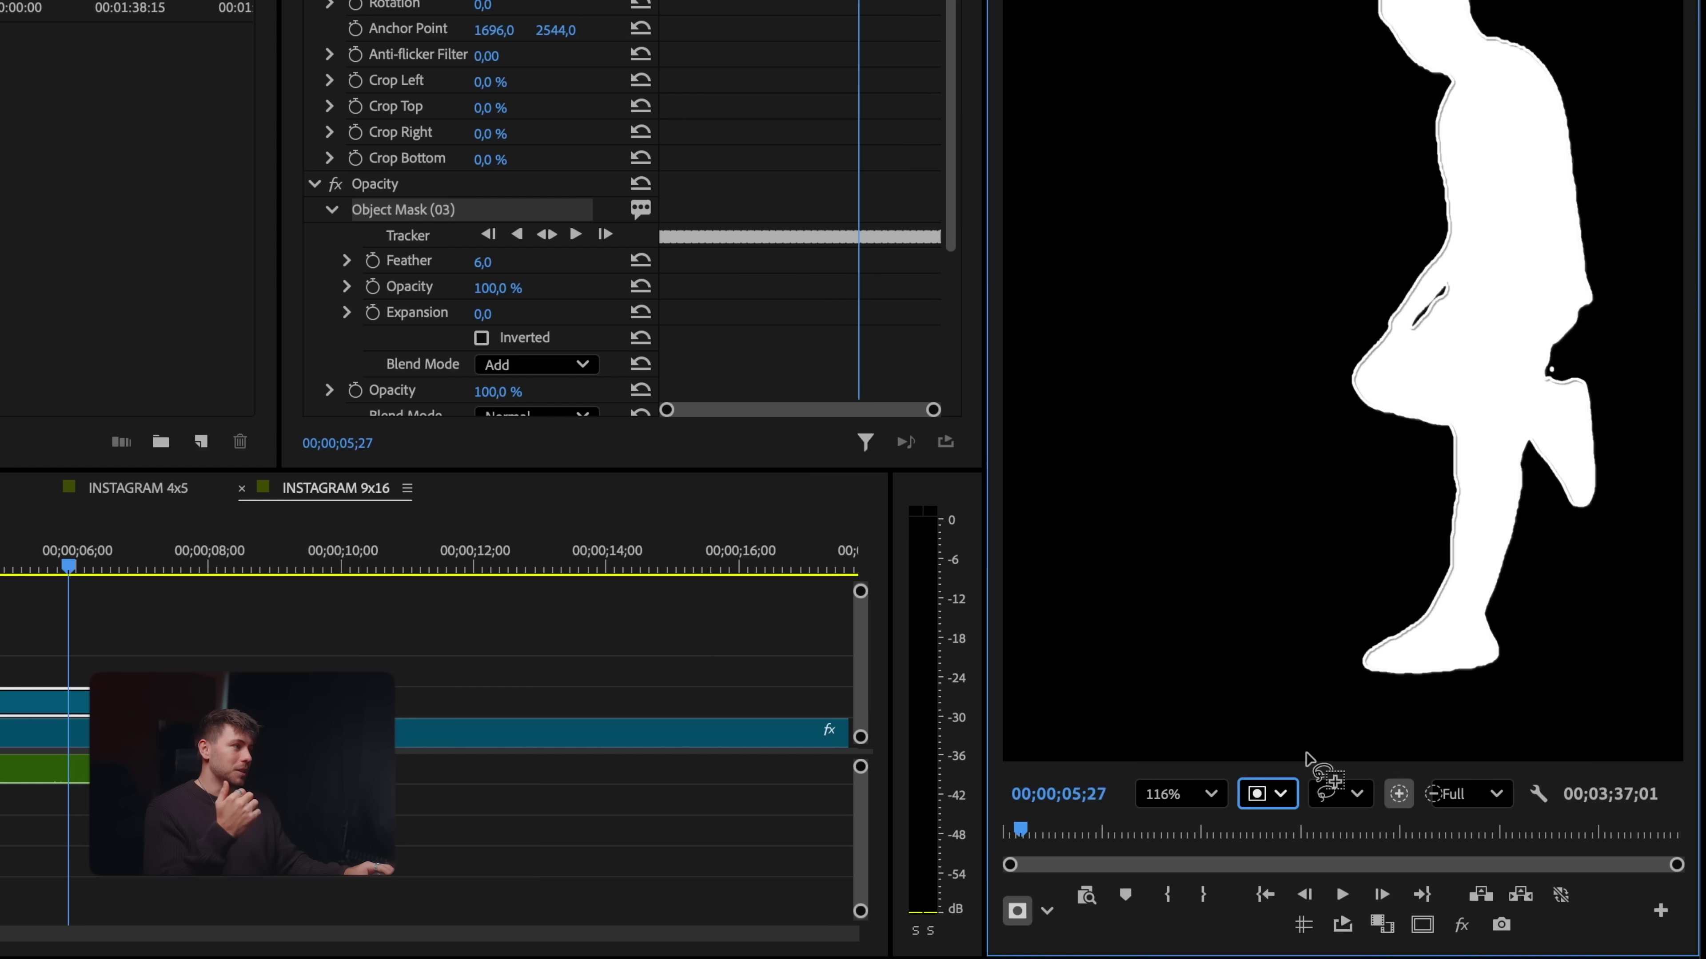
{"action": "left_click", "coordinate": [1281, 798]}
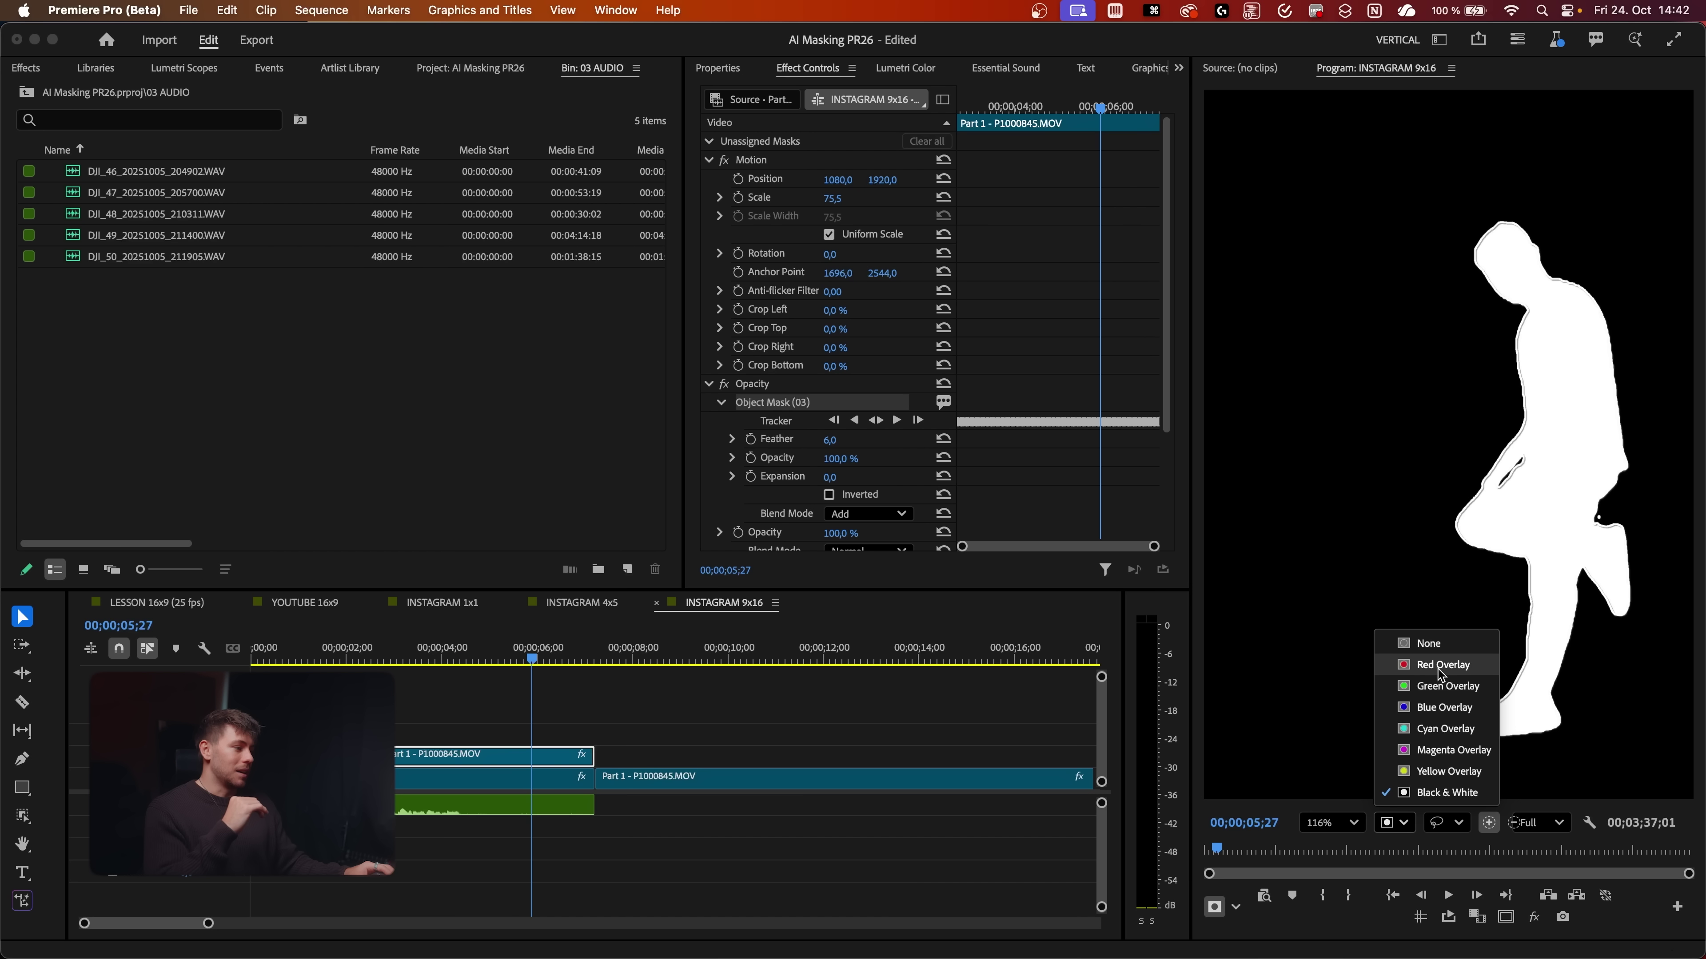
{"action": "left_click", "coordinate": [1327, 575]}
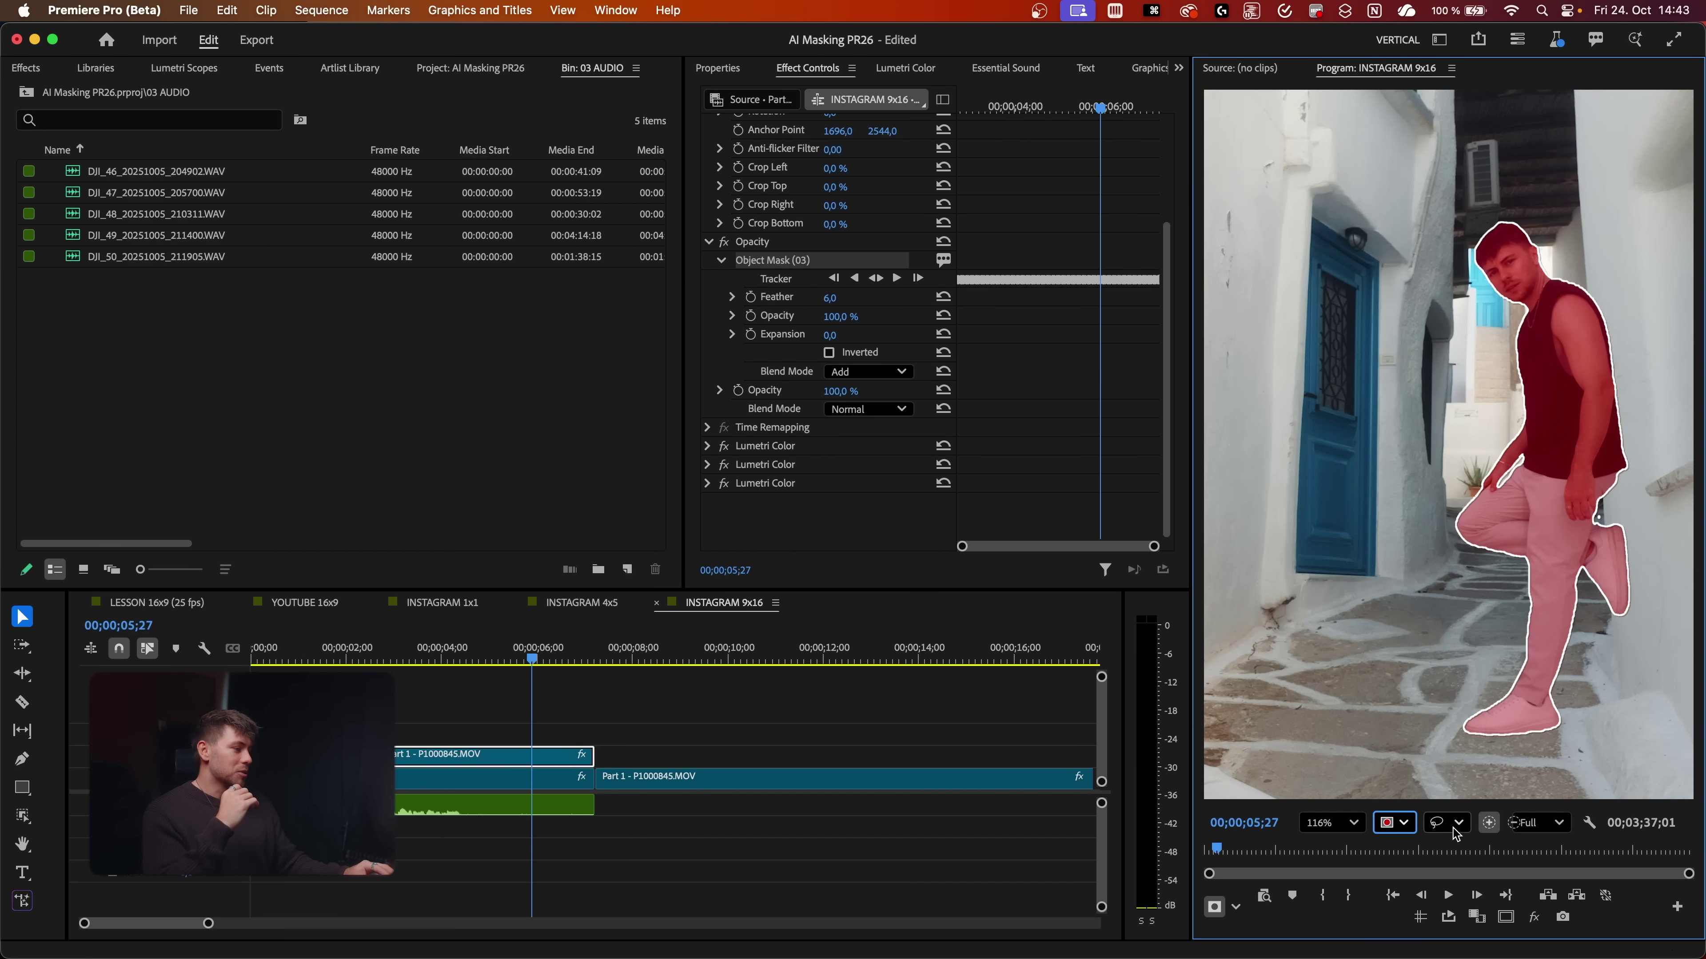
Step: Change the Object Mask tool's selection mode to Rectangle
{"action": "left_click", "coordinate": [1454, 827]}
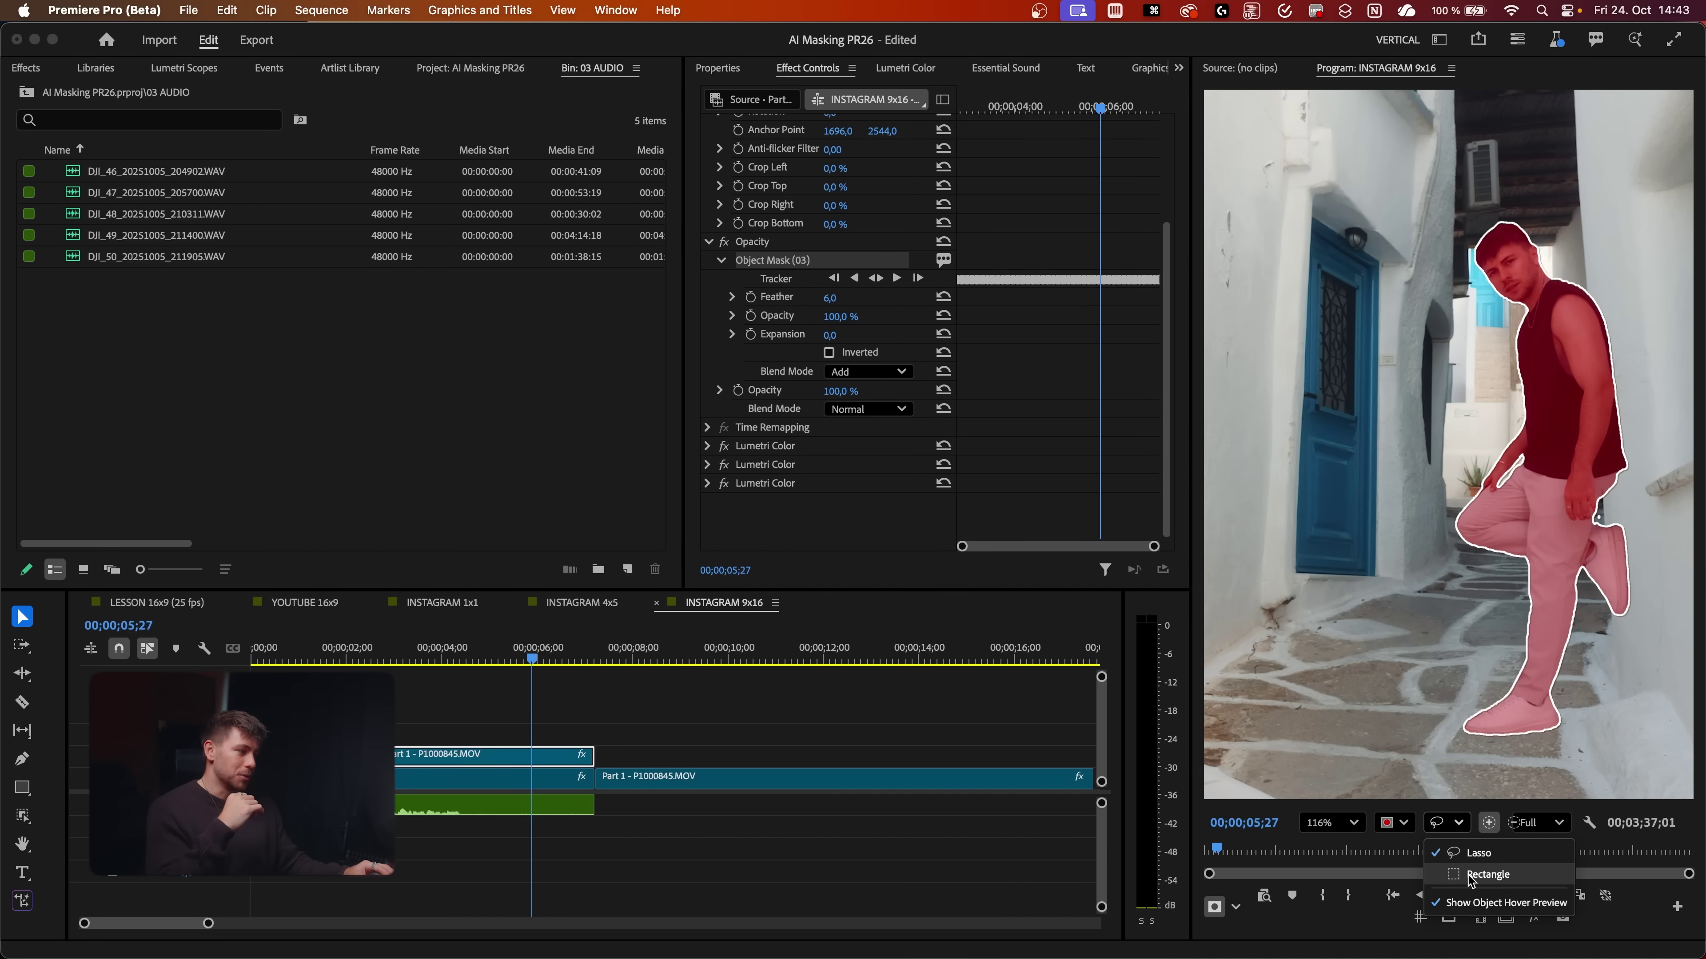
{"action": "left_click", "coordinate": [1487, 875]}
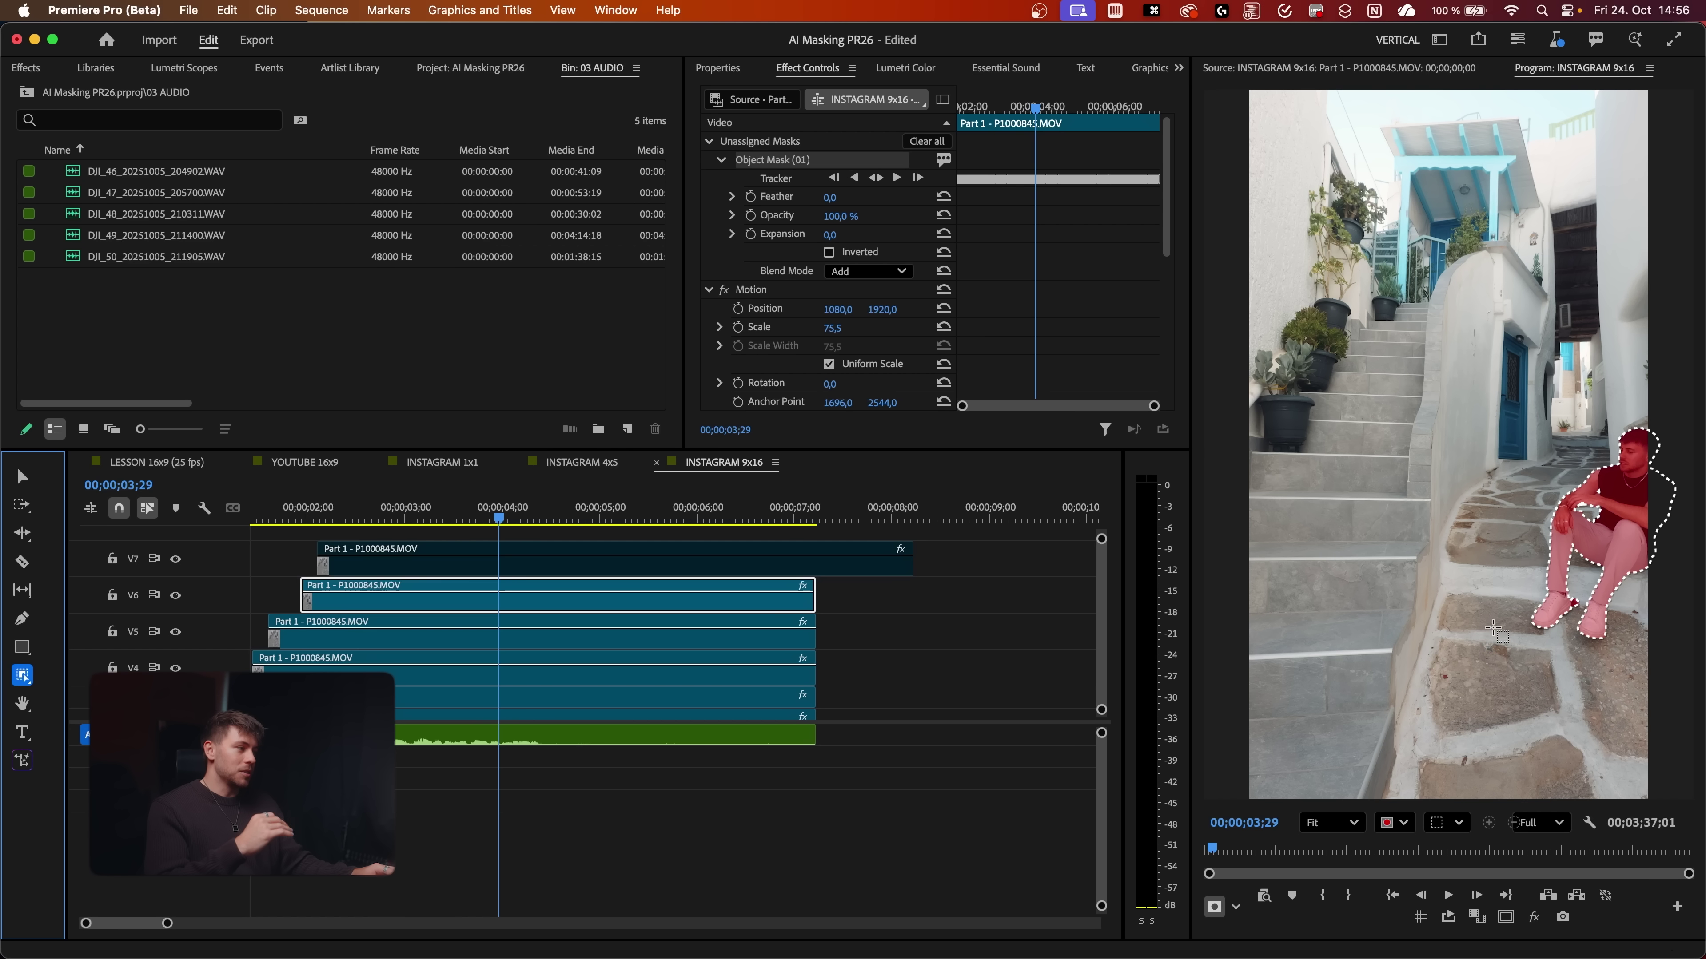
Step: Draw an ellipse mask around the seated man's feet on the V6 clip and set its feather to 122,4
{"action": "left_click", "coordinate": [17, 680]}
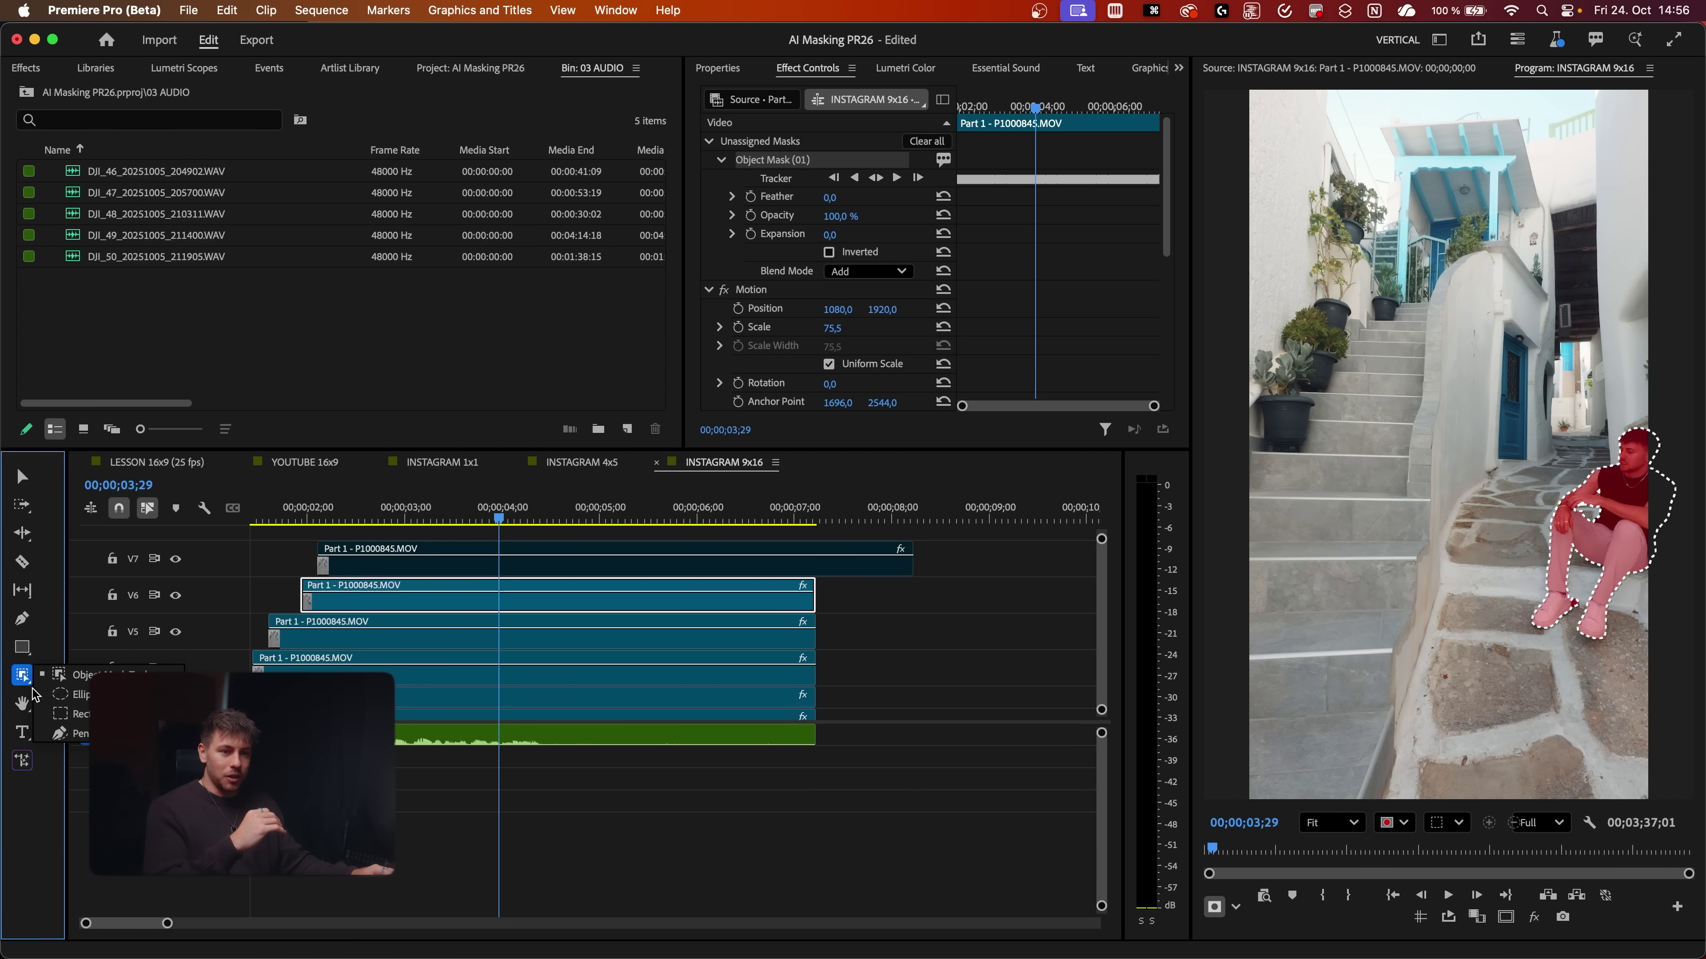
{"action": "left_click", "coordinate": [52, 696]}
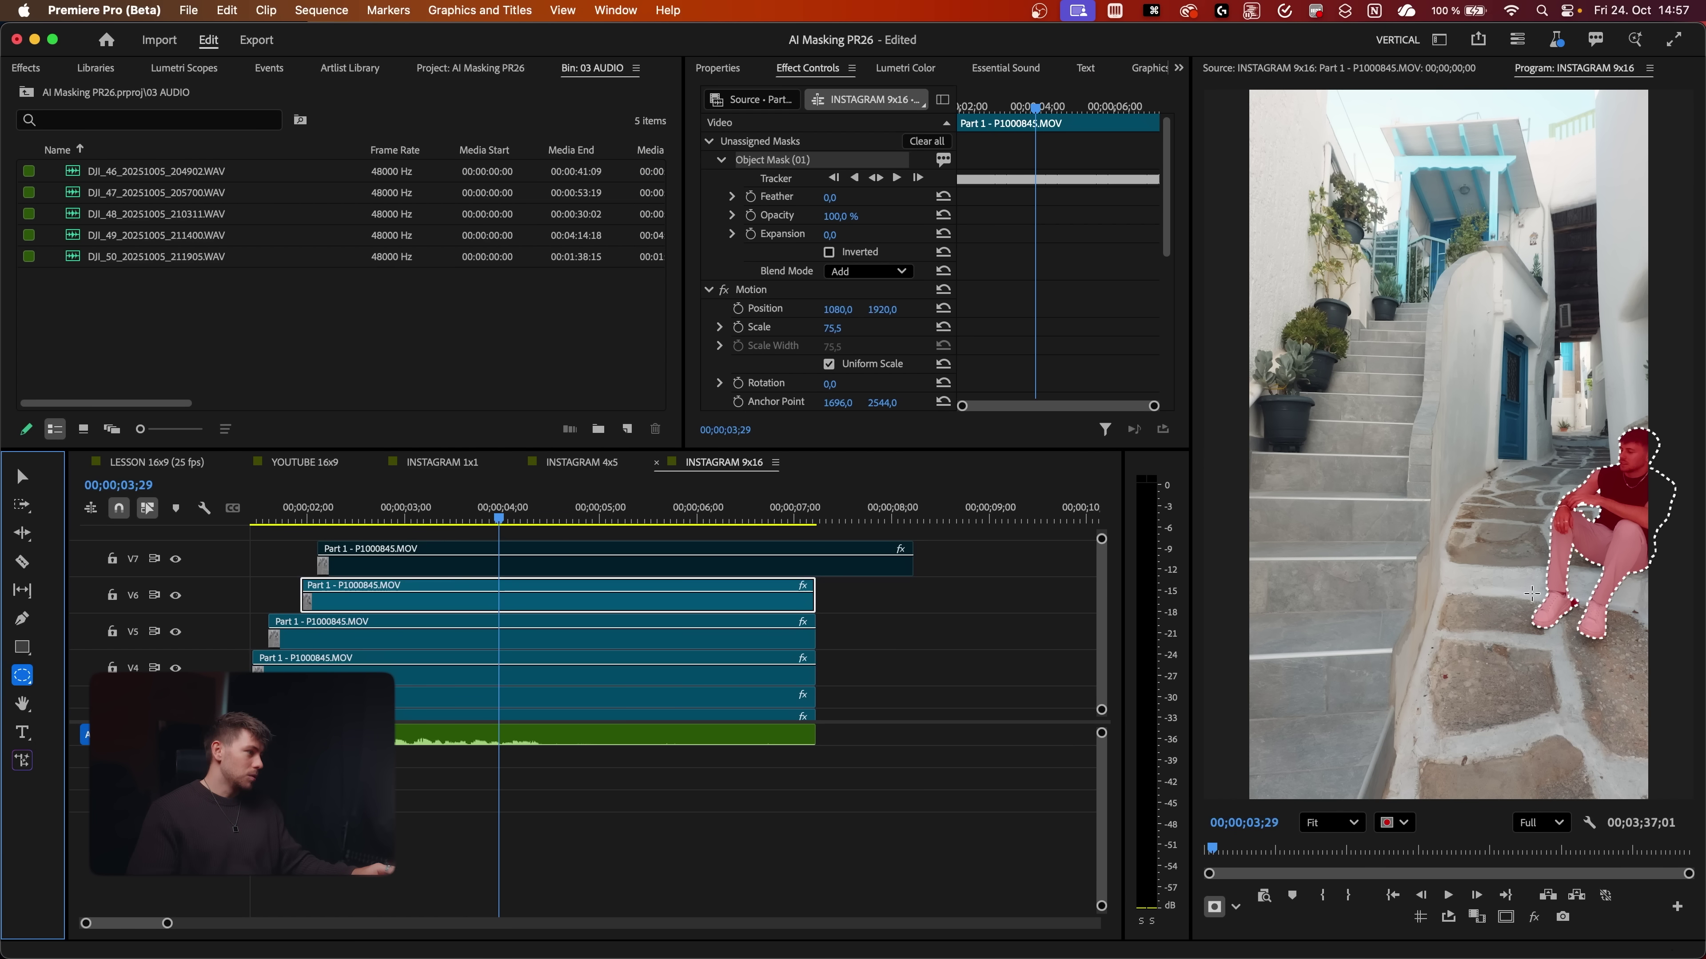
{"action": "left_click_drag", "start_coordinate": [1525, 574], "coordinate": [1631, 672]}
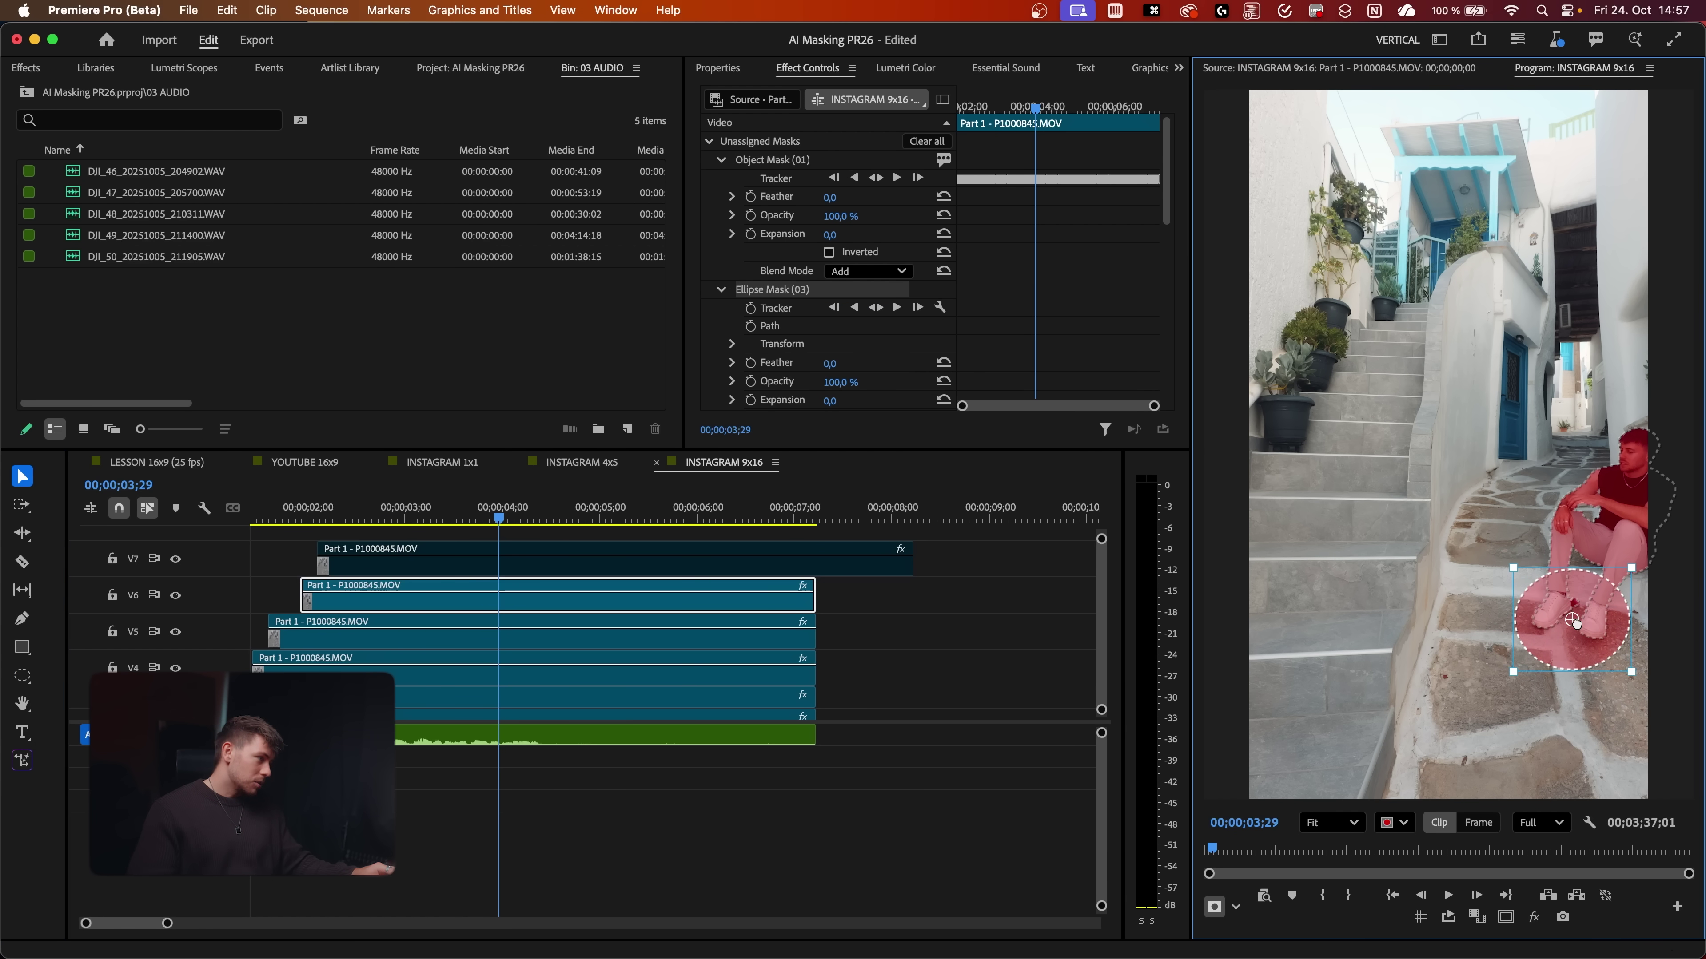
{"action": "left_click_drag", "start_coordinate": [826, 367], "coordinate": [874, 367]}
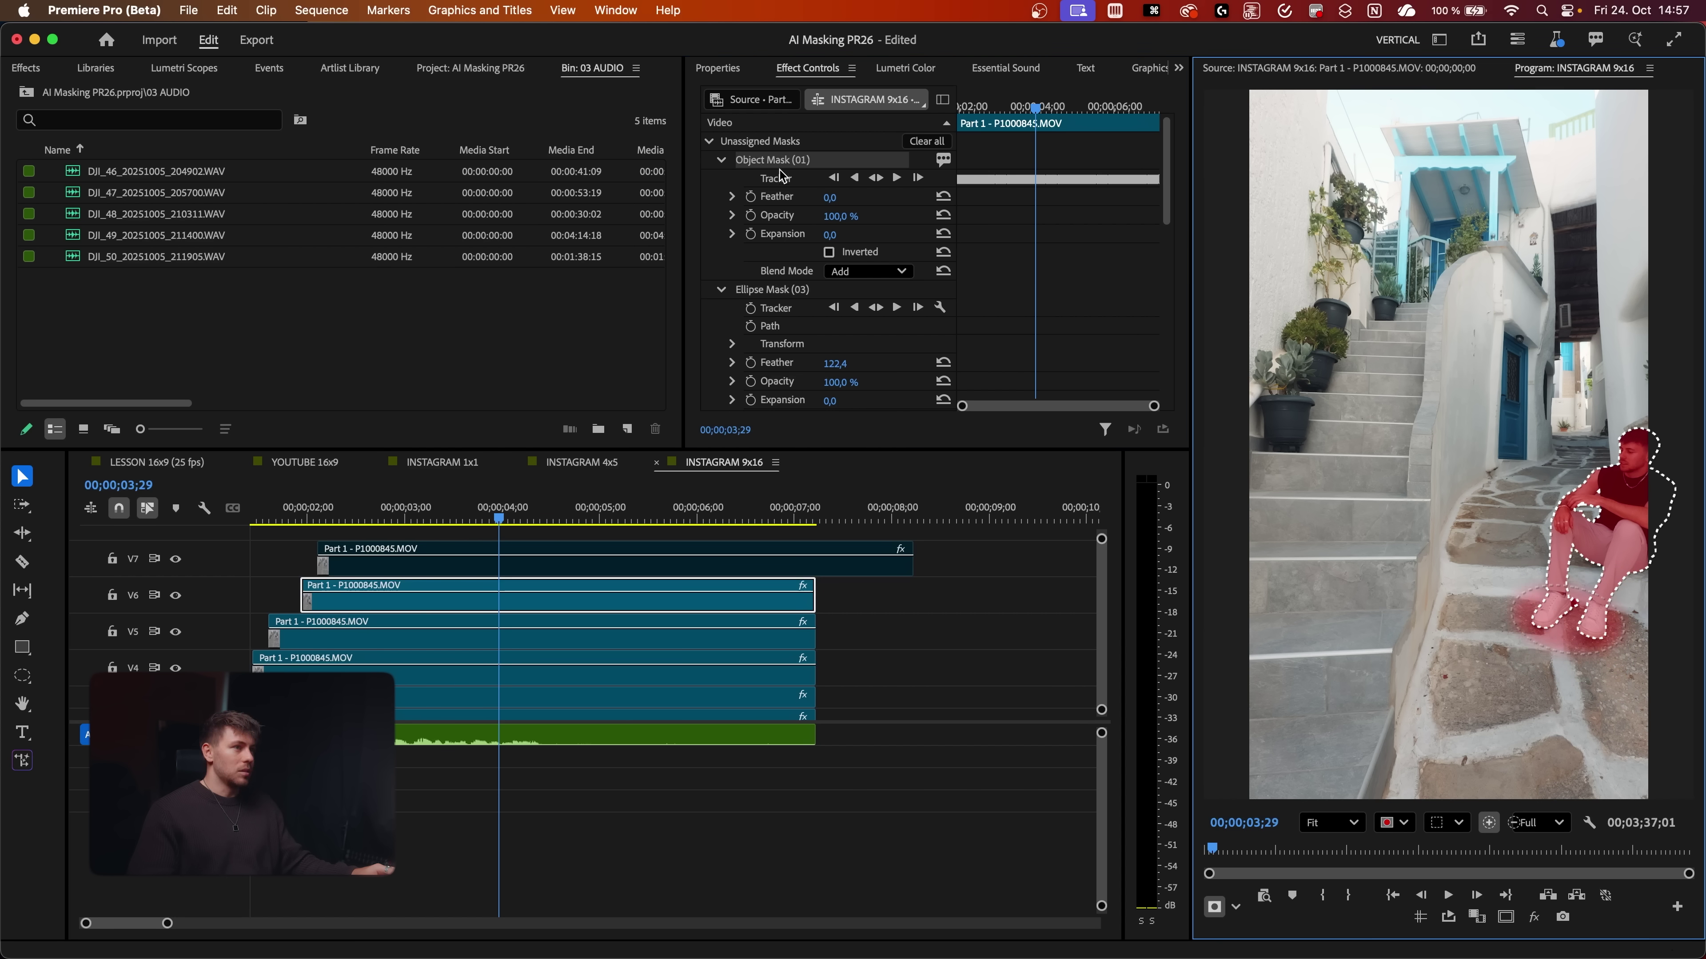
Step: Assign Object Mask (01) and the ellipse mask of the V6 clip to its Opacity effect
{"action": "left_click", "coordinate": [773, 160]}
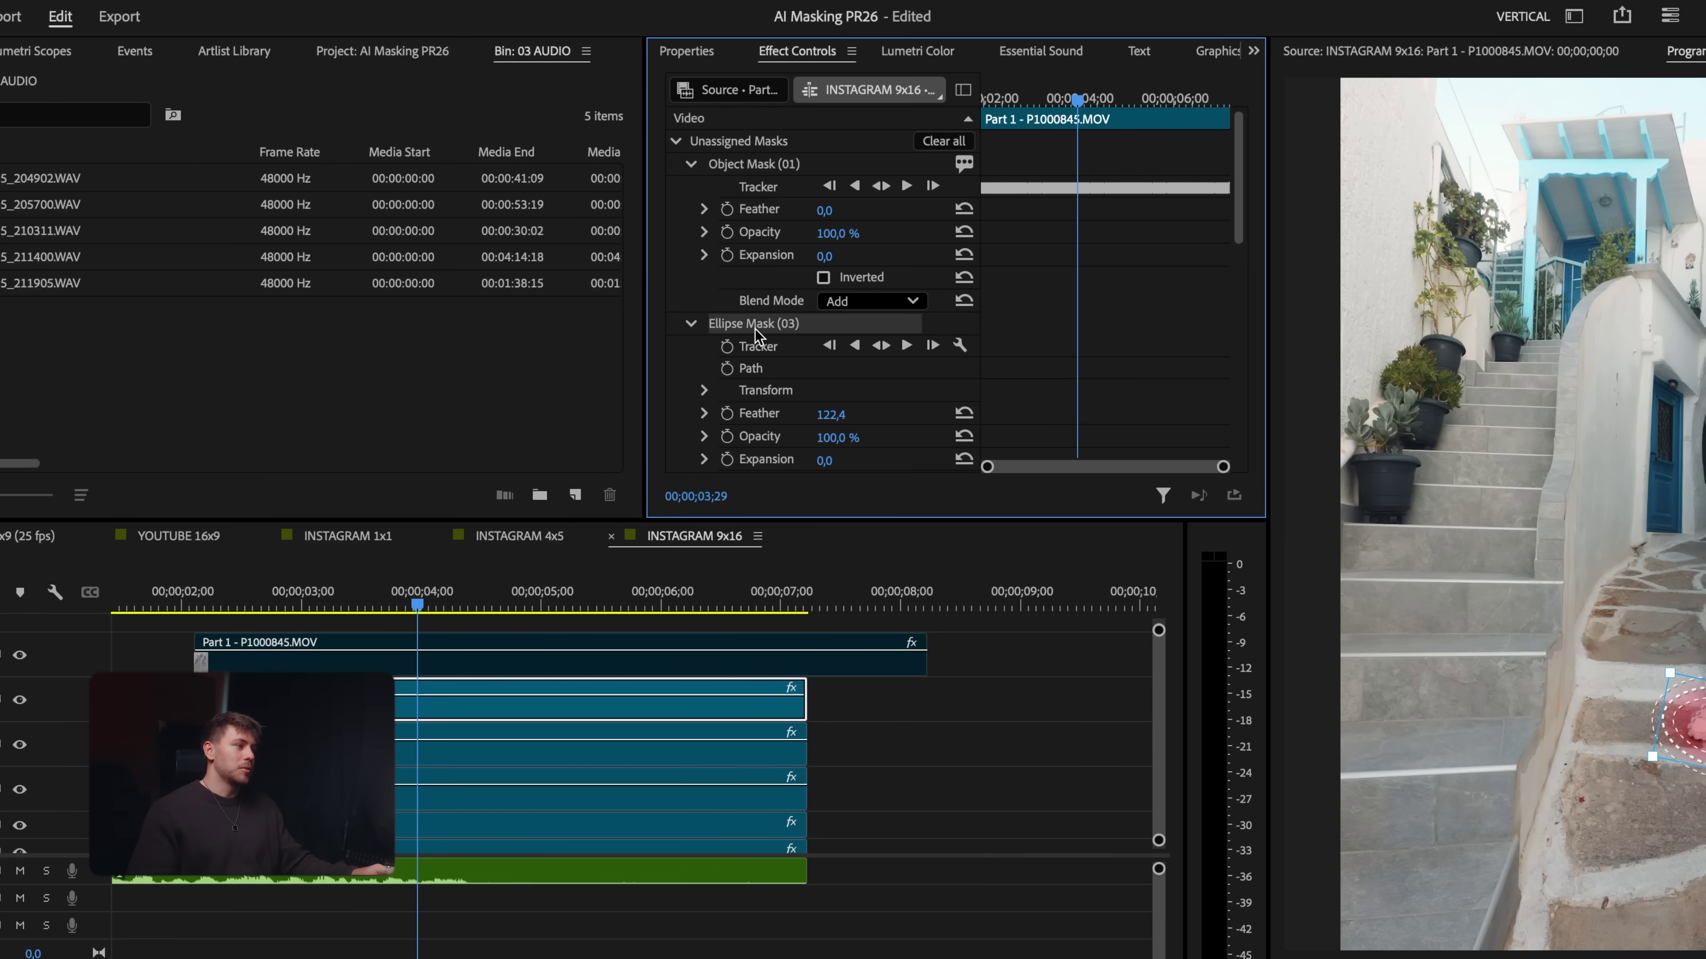
{"action": "scroll", "coordinate": [756, 334], "scroll_direction": "down", "scroll_amount": 10}
{"action": "scroll", "coordinate": [756, 334], "scroll_direction": "up", "scroll_amount": 10}
{"action": "left_click", "coordinate": [764, 172]}
{"action": "left_click", "coordinate": [756, 328]}
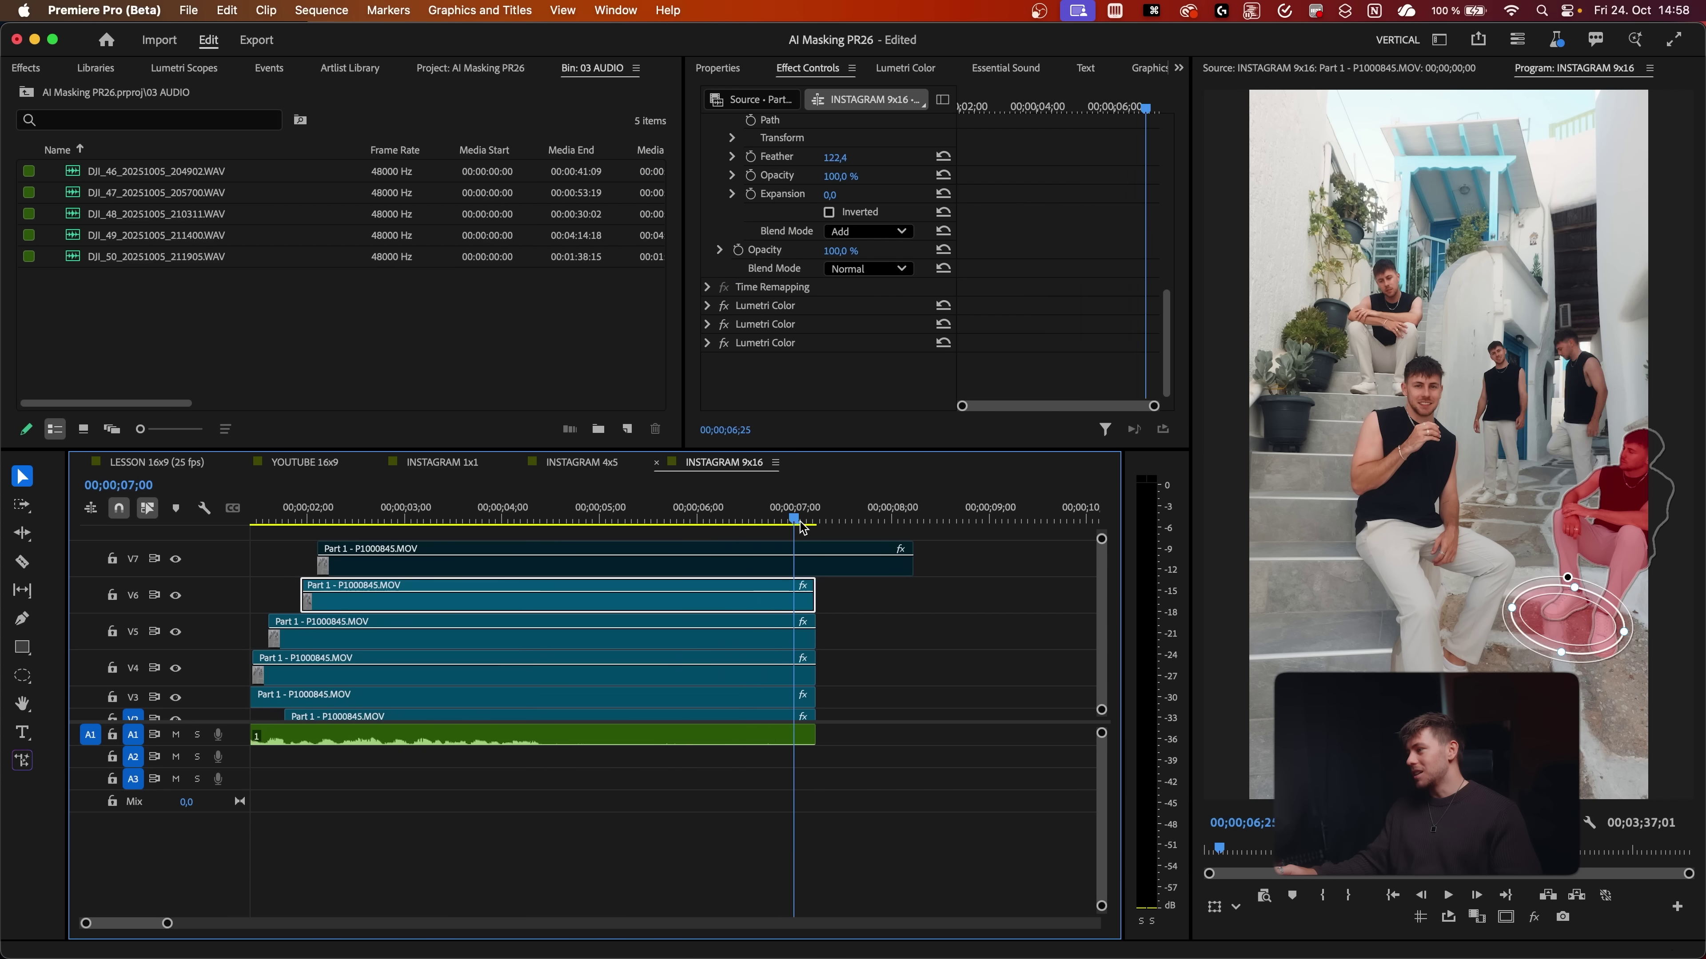
Step: Play back the stacked clones and render the sequence from In to Out
{"action": "key", "text": "space"}
{"action": "left_click_drag", "start_coordinate": [373, 540], "coordinate": [522, 554]}
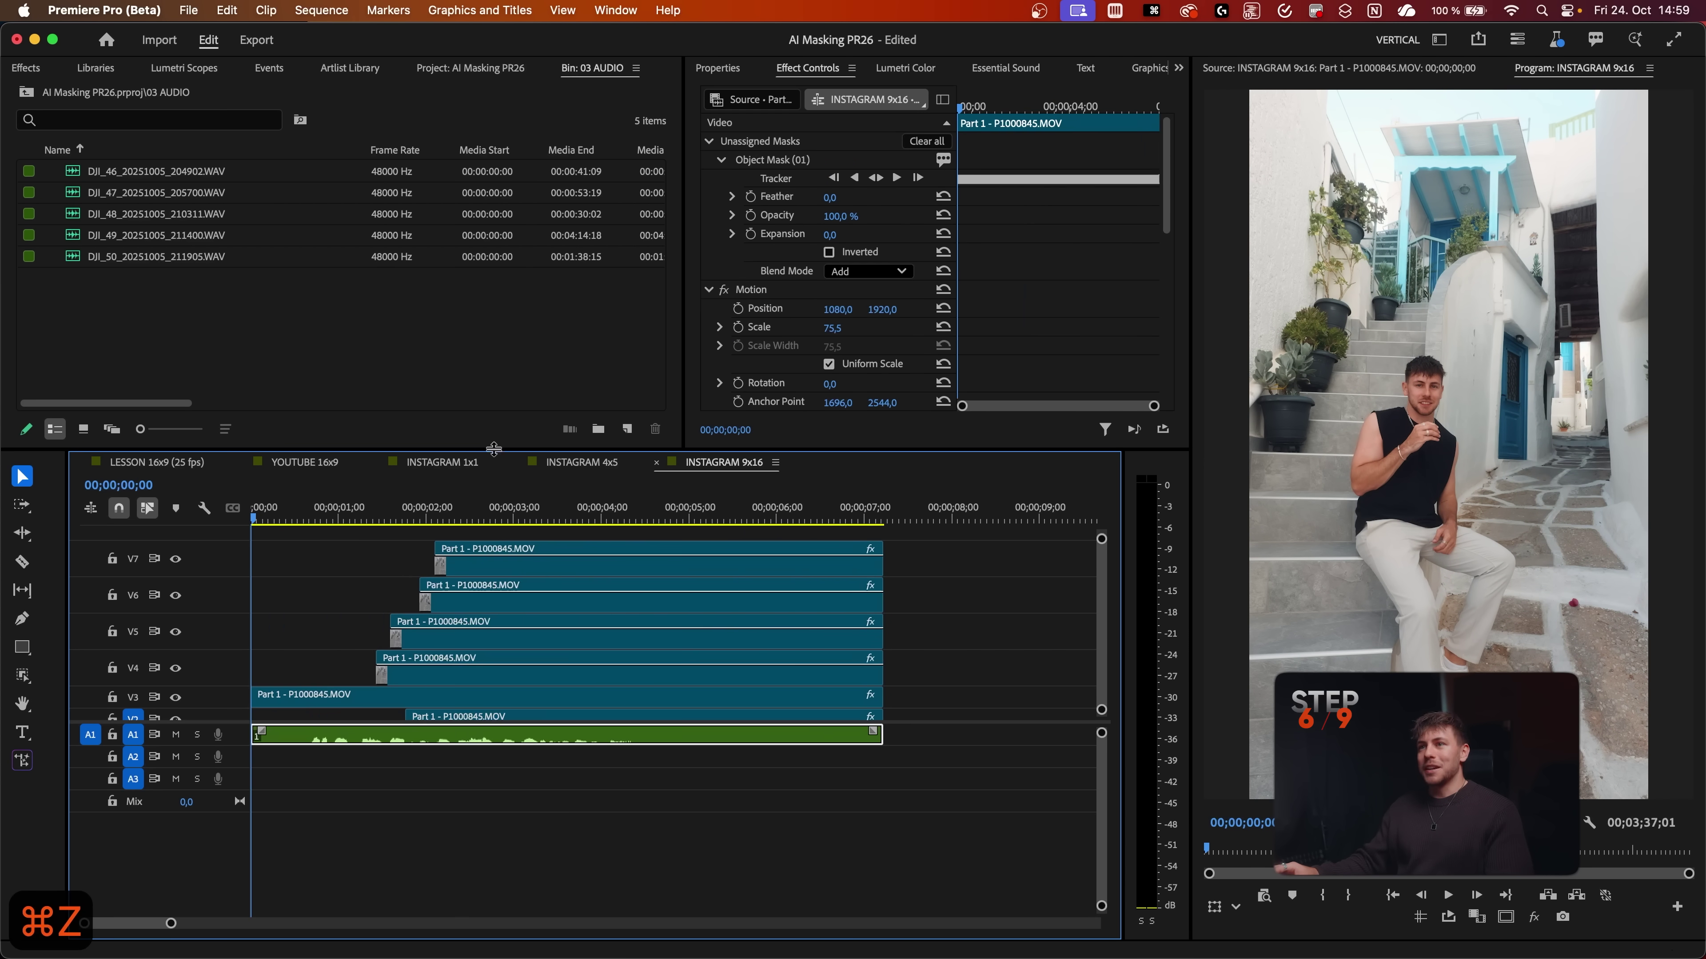
{"action": "left_click", "coordinate": [323, 10]}
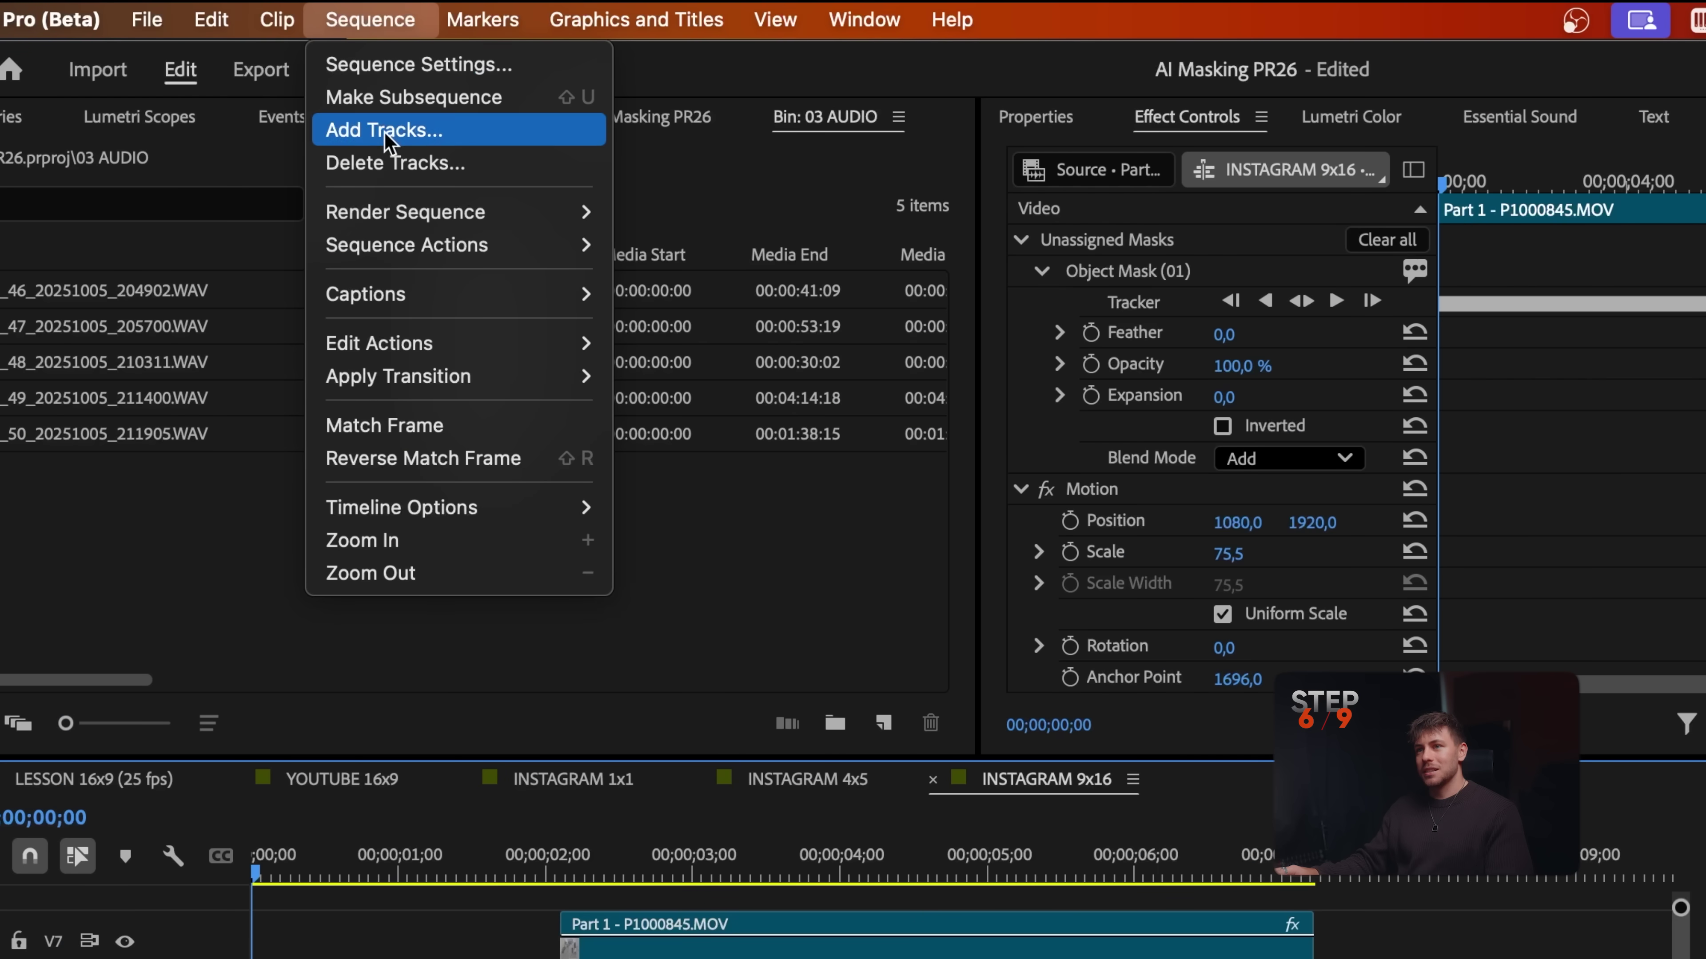
{"action": "mouse_move", "coordinate": [323, 127]}
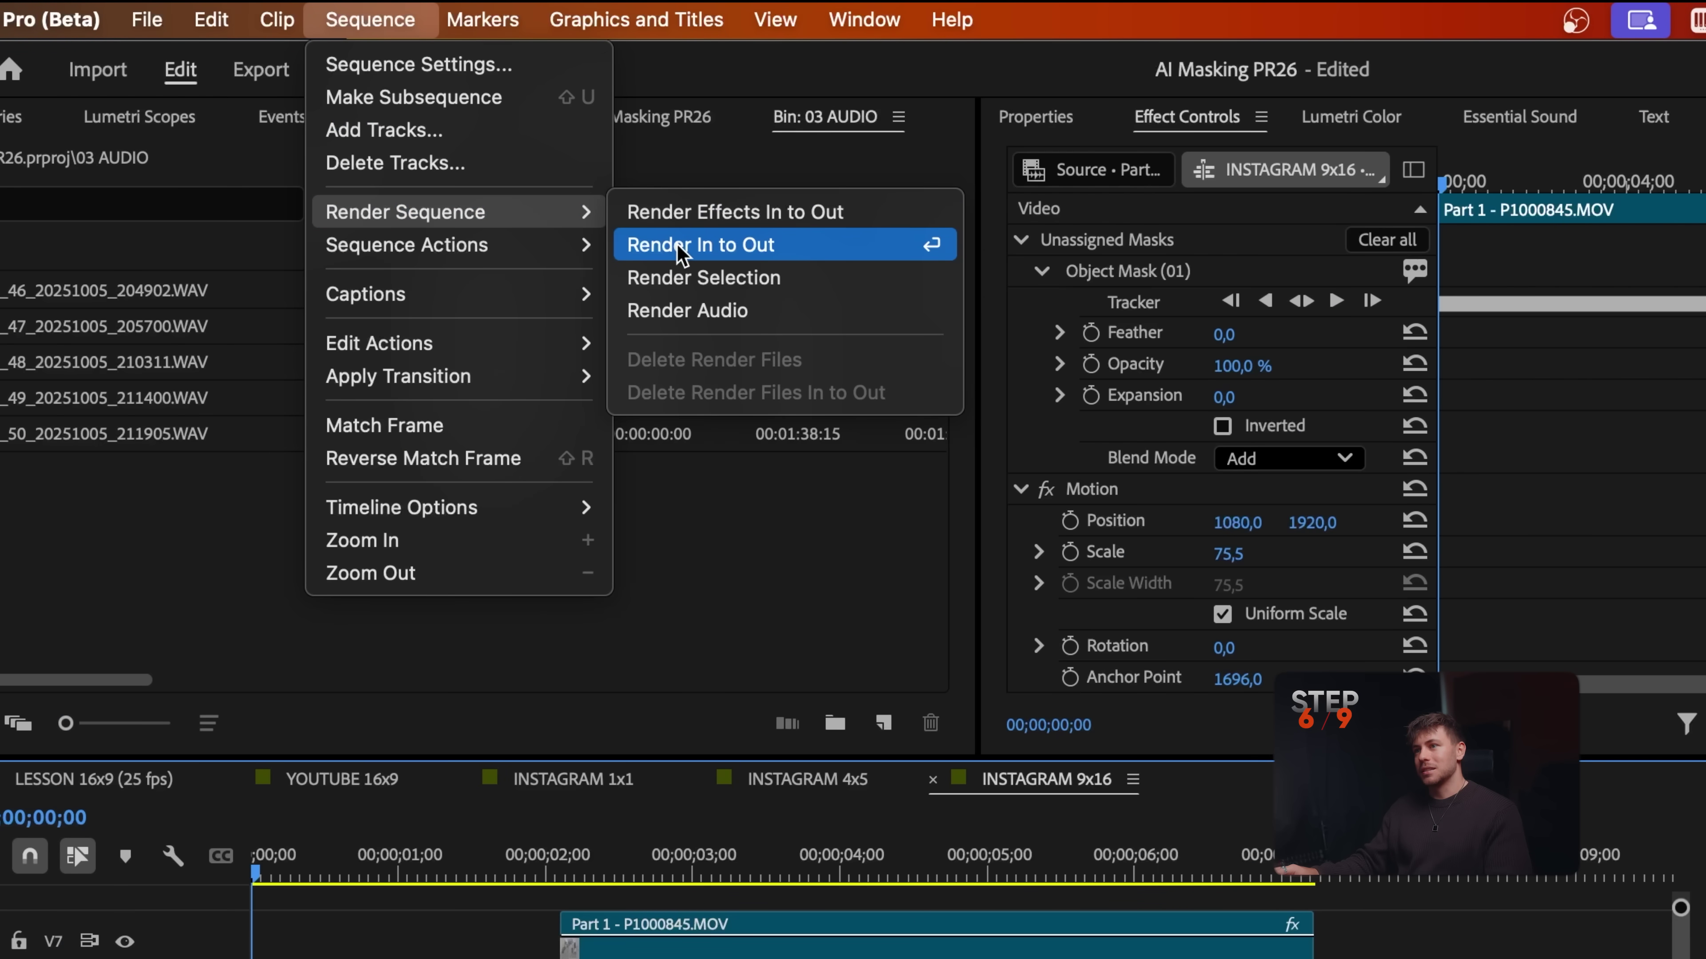
{"action": "left_click", "coordinate": [678, 212]}
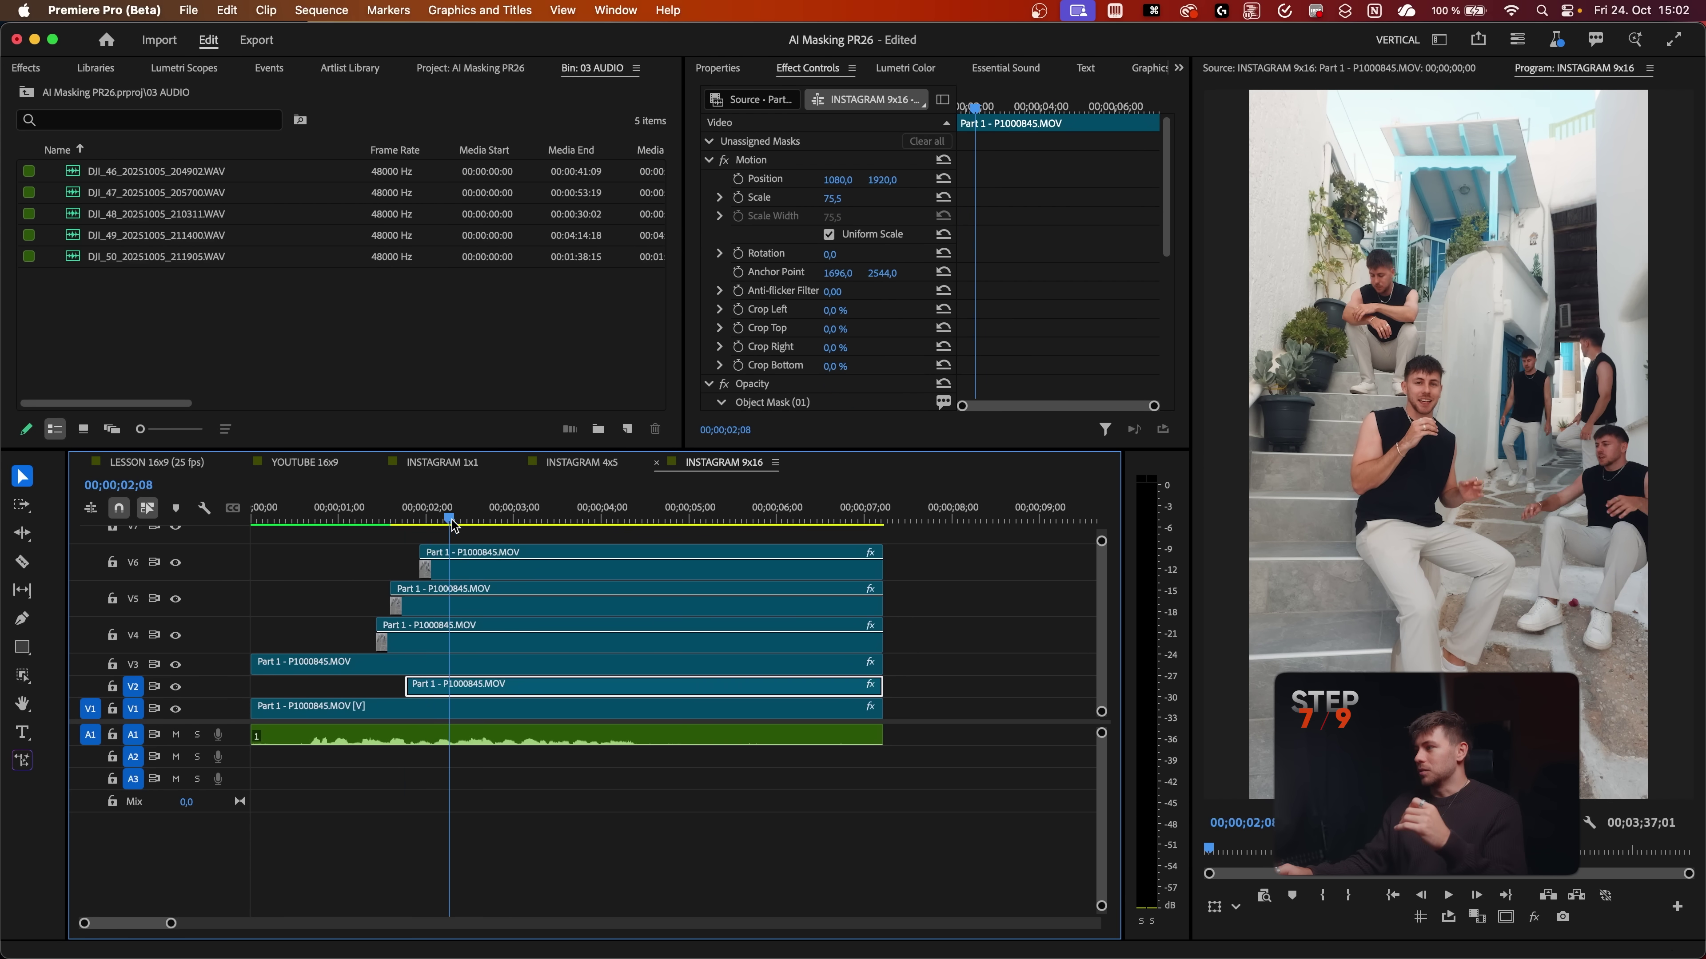
Step: Find the FI: Flash Impacts transition and apply it to the start of the V4 clip
{"action": "left_click_drag", "start_coordinate": [414, 520], "coordinate": [406, 521]}
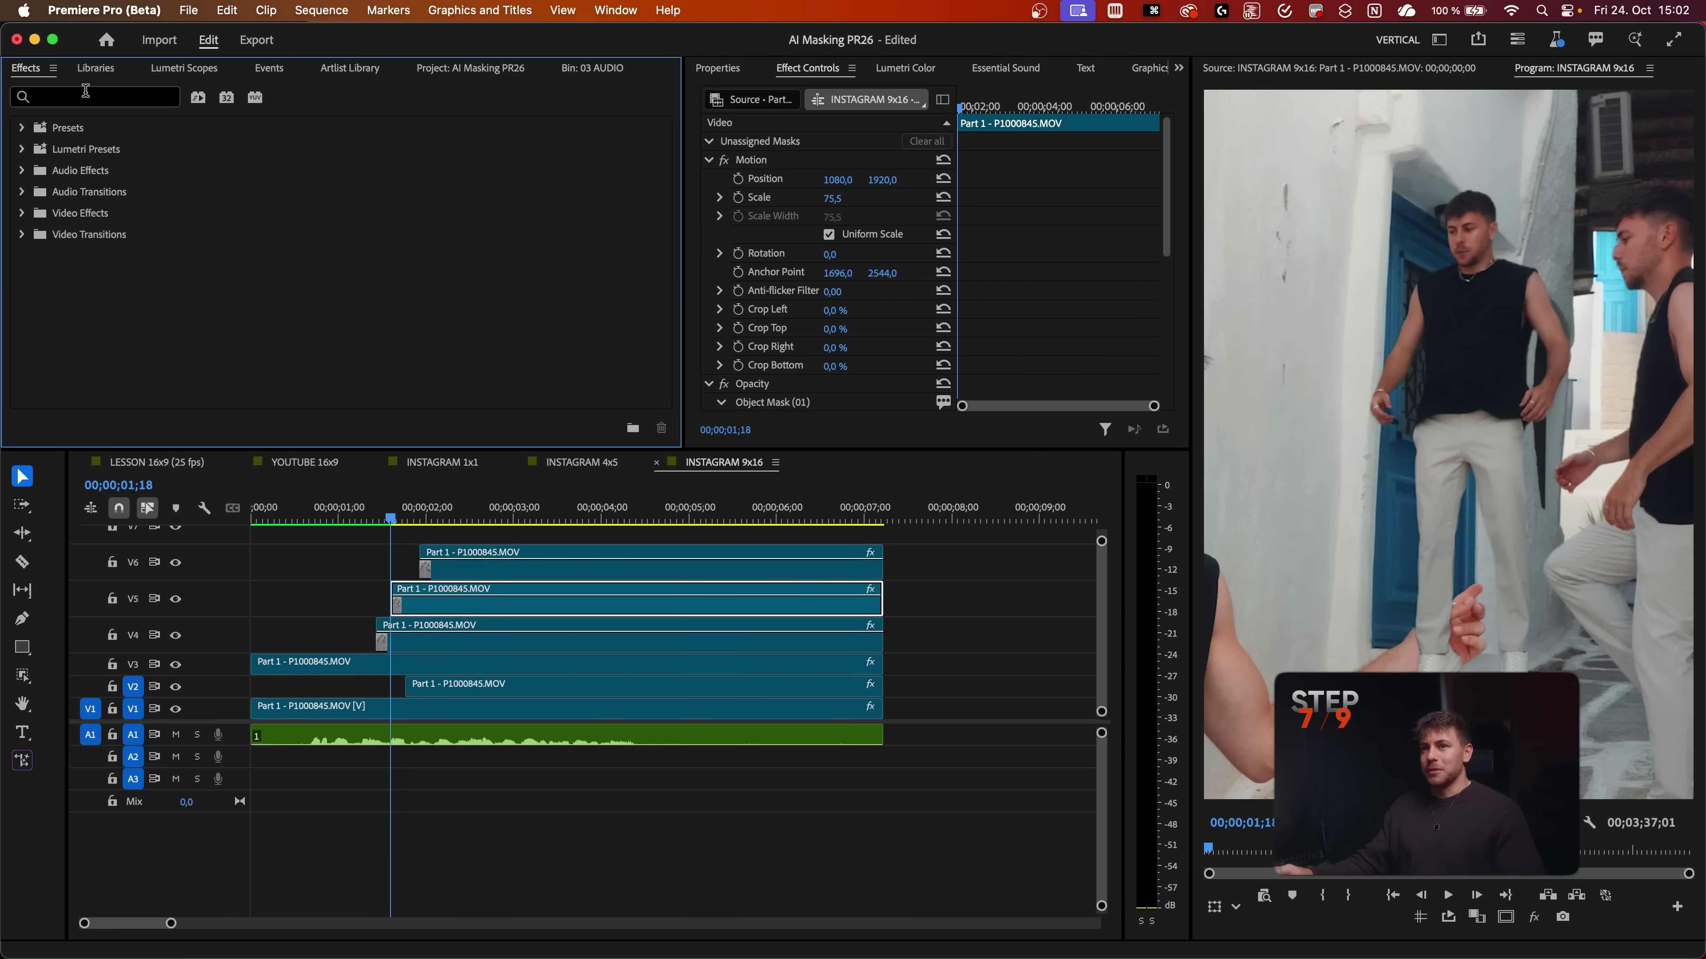
{"action": "left_click", "coordinate": [85, 90]}
{"action": "type", "text": "flash"}
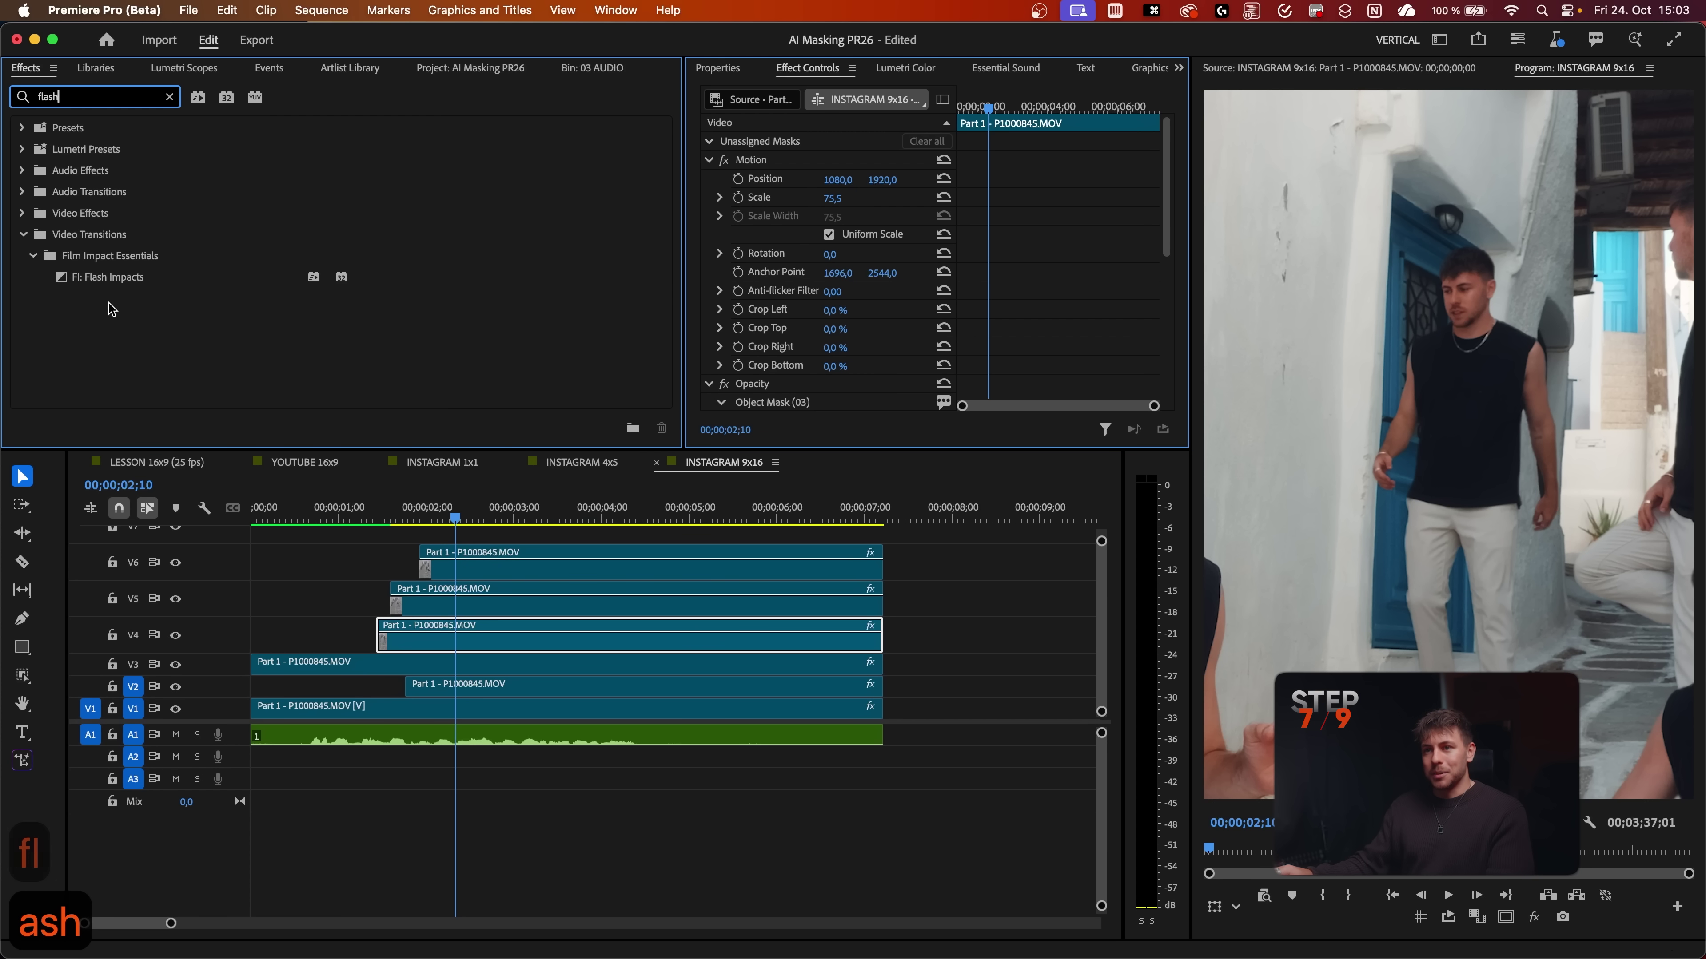
{"action": "left_click", "coordinate": [109, 284]}
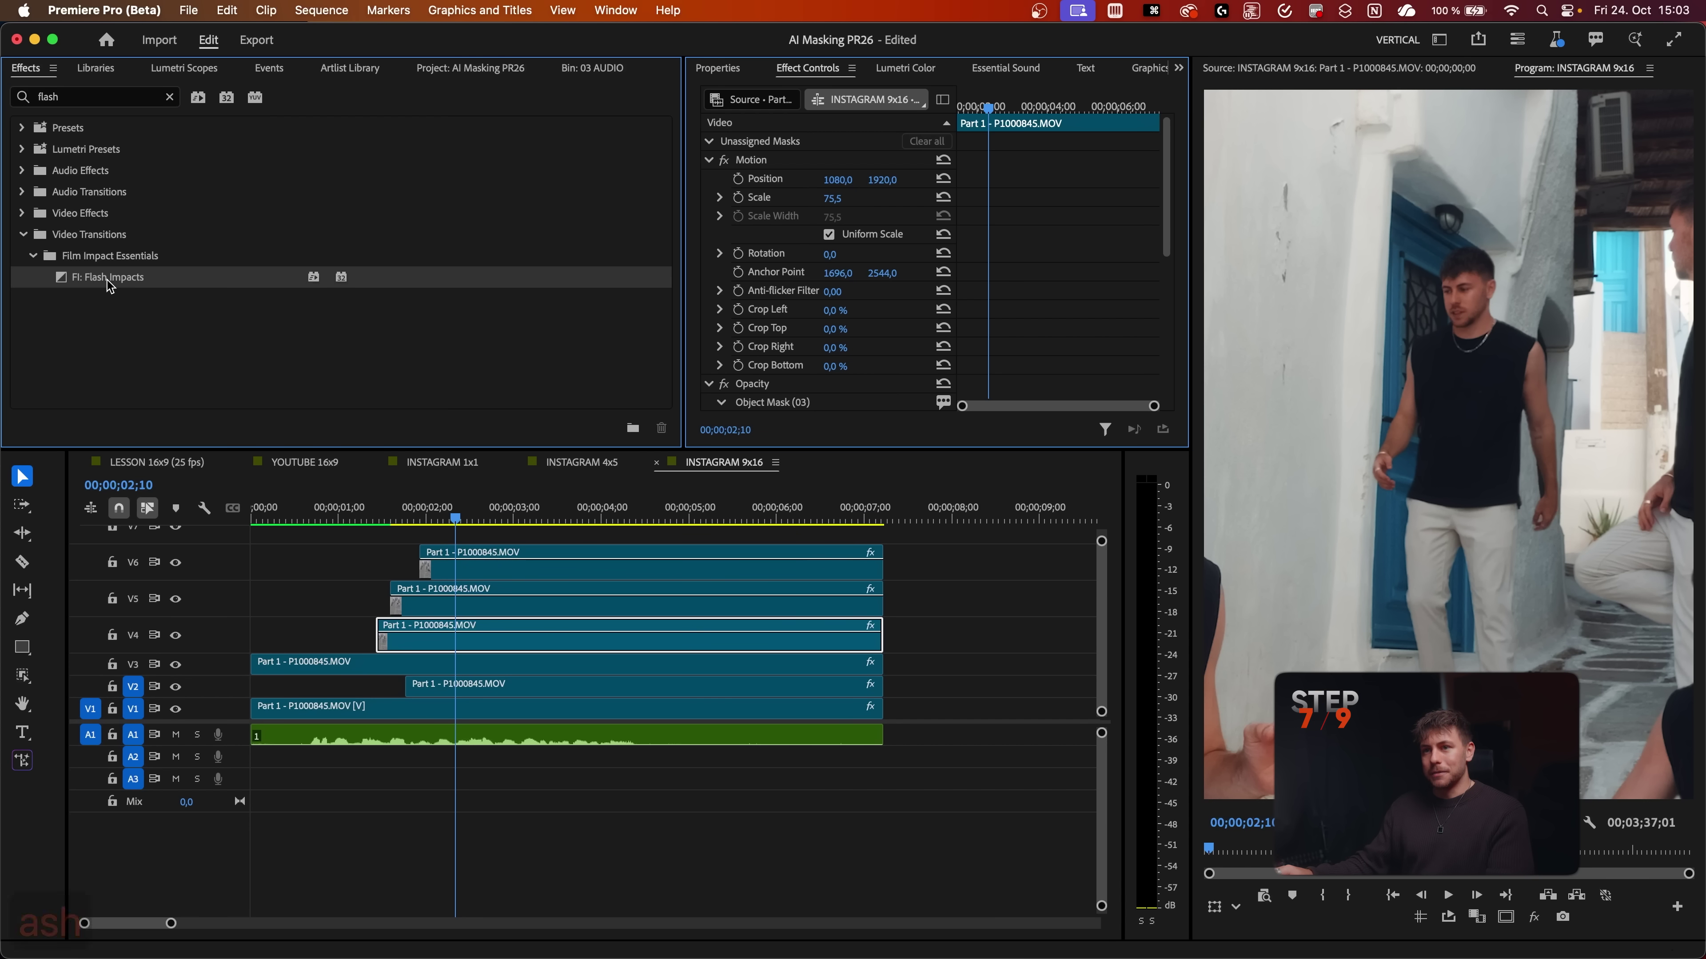
{"action": "left_click_drag", "start_coordinate": [109, 284], "coordinate": [415, 642]}
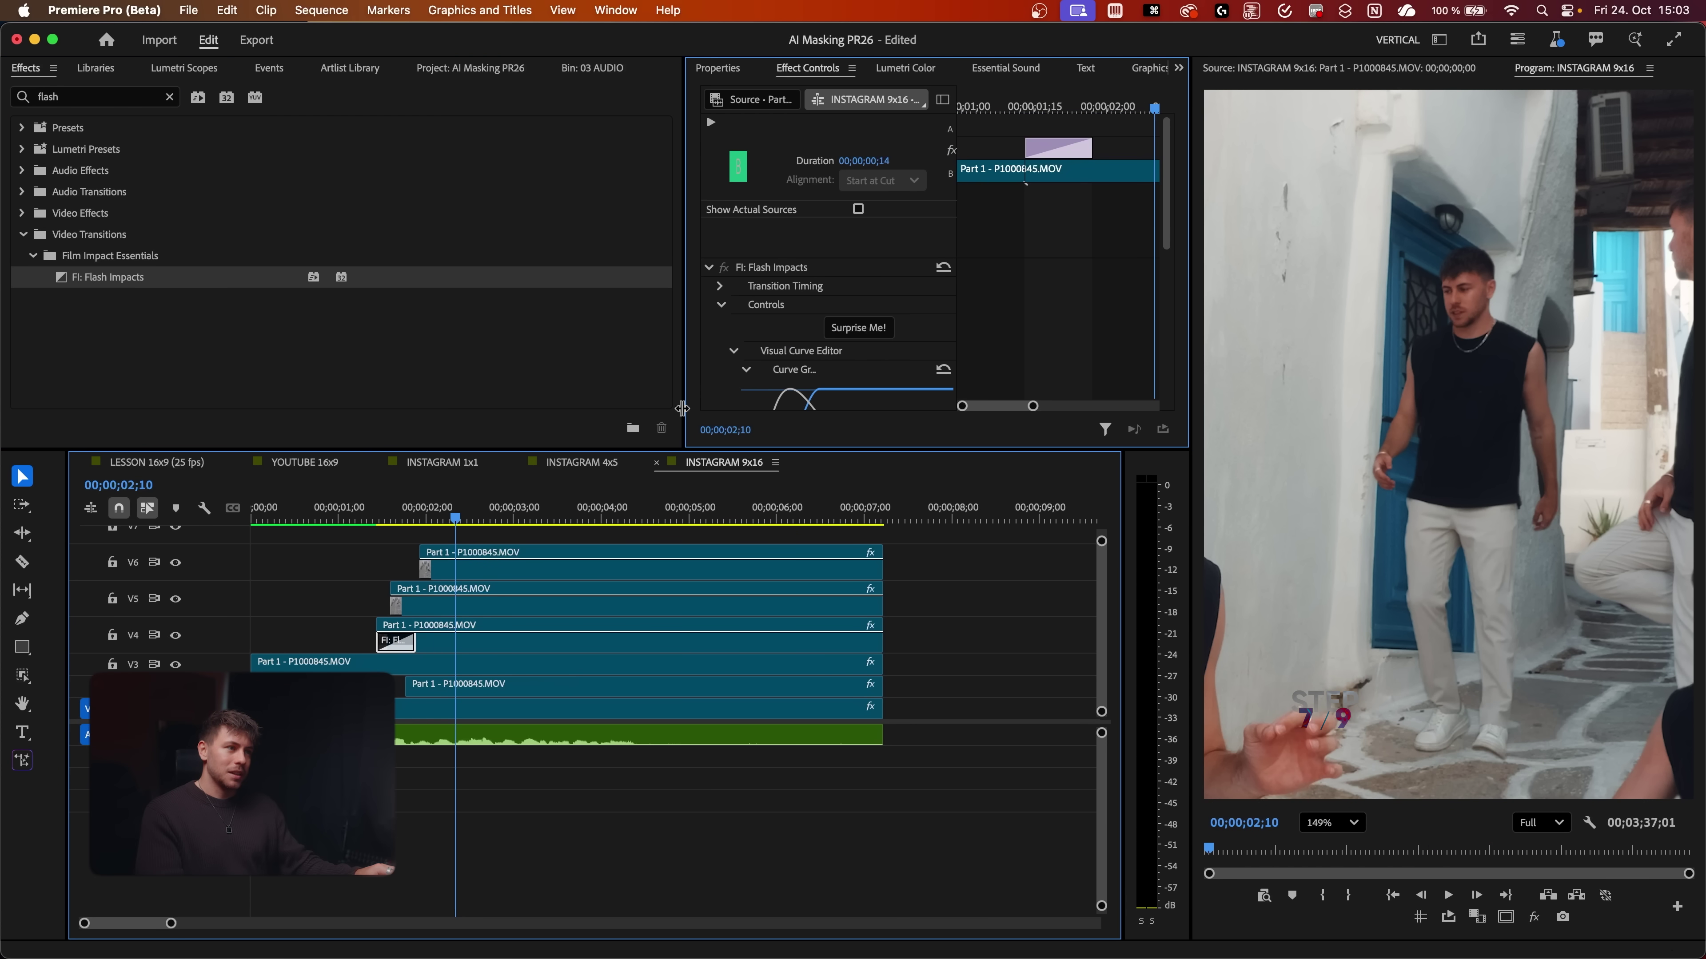
Step: Set the V4 Flash Impacts transition to Ease In 0, Blur Amount 3, Glow Amount 100 and chromatic aberration 64
{"action": "scroll", "coordinate": [825, 303], "scroll_direction": "down", "scroll_amount": 10}
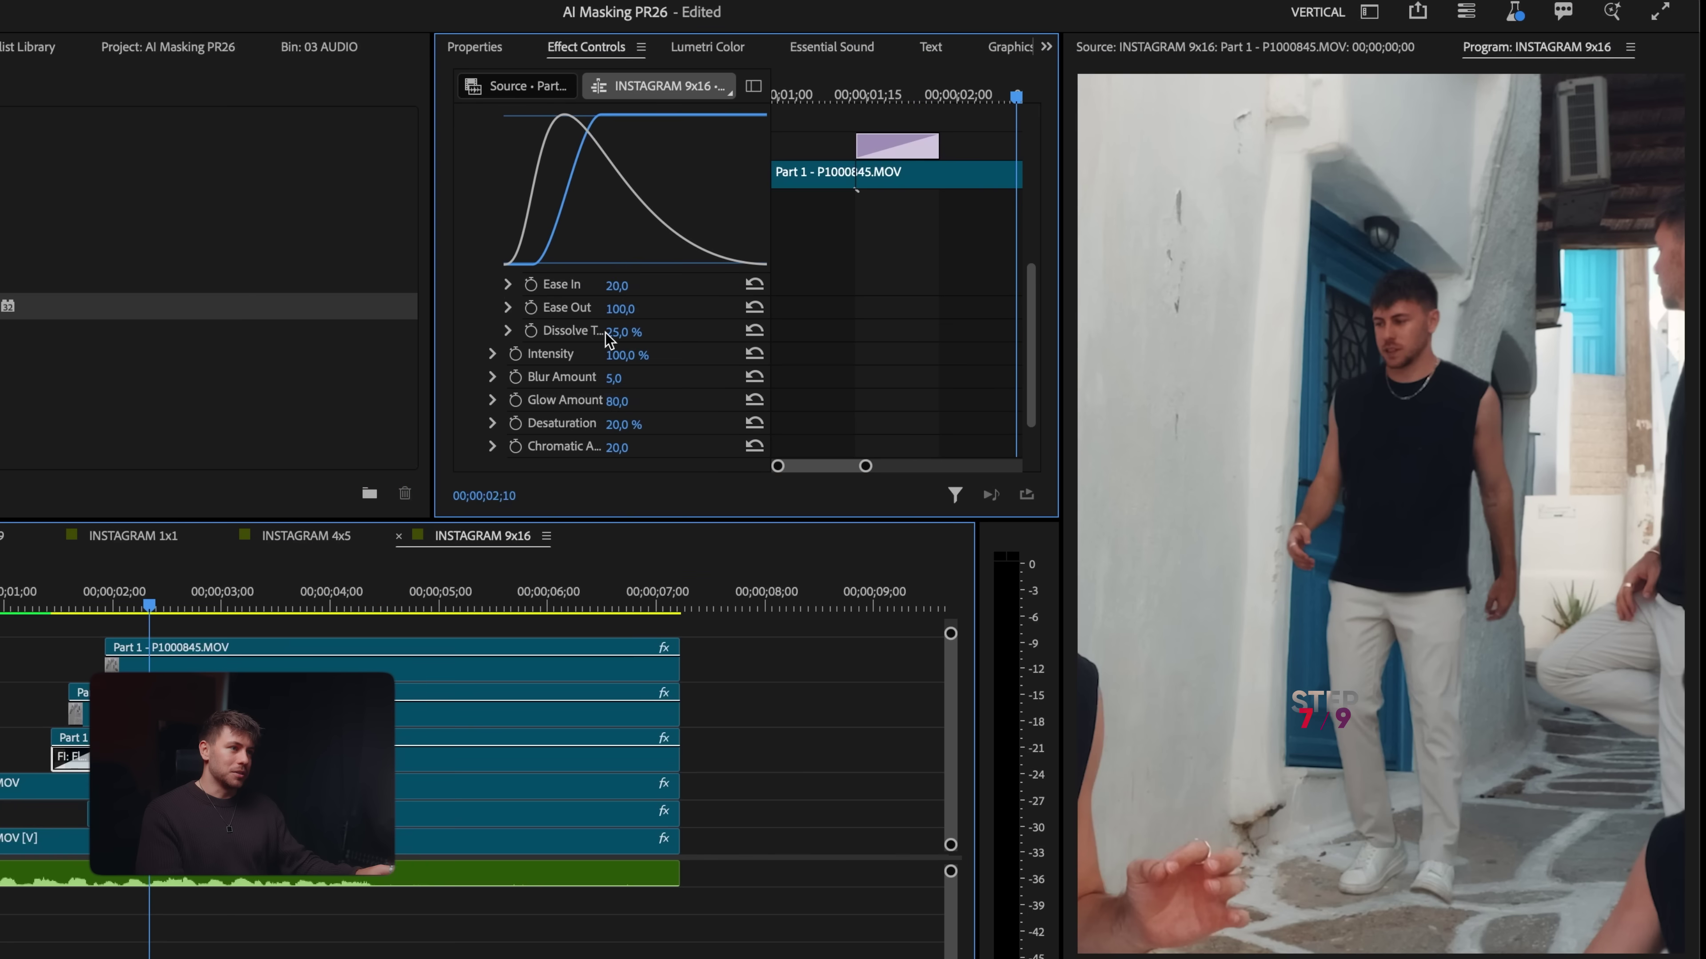
{"action": "left_click_drag", "start_coordinate": [617, 284], "coordinate": [584, 284]}
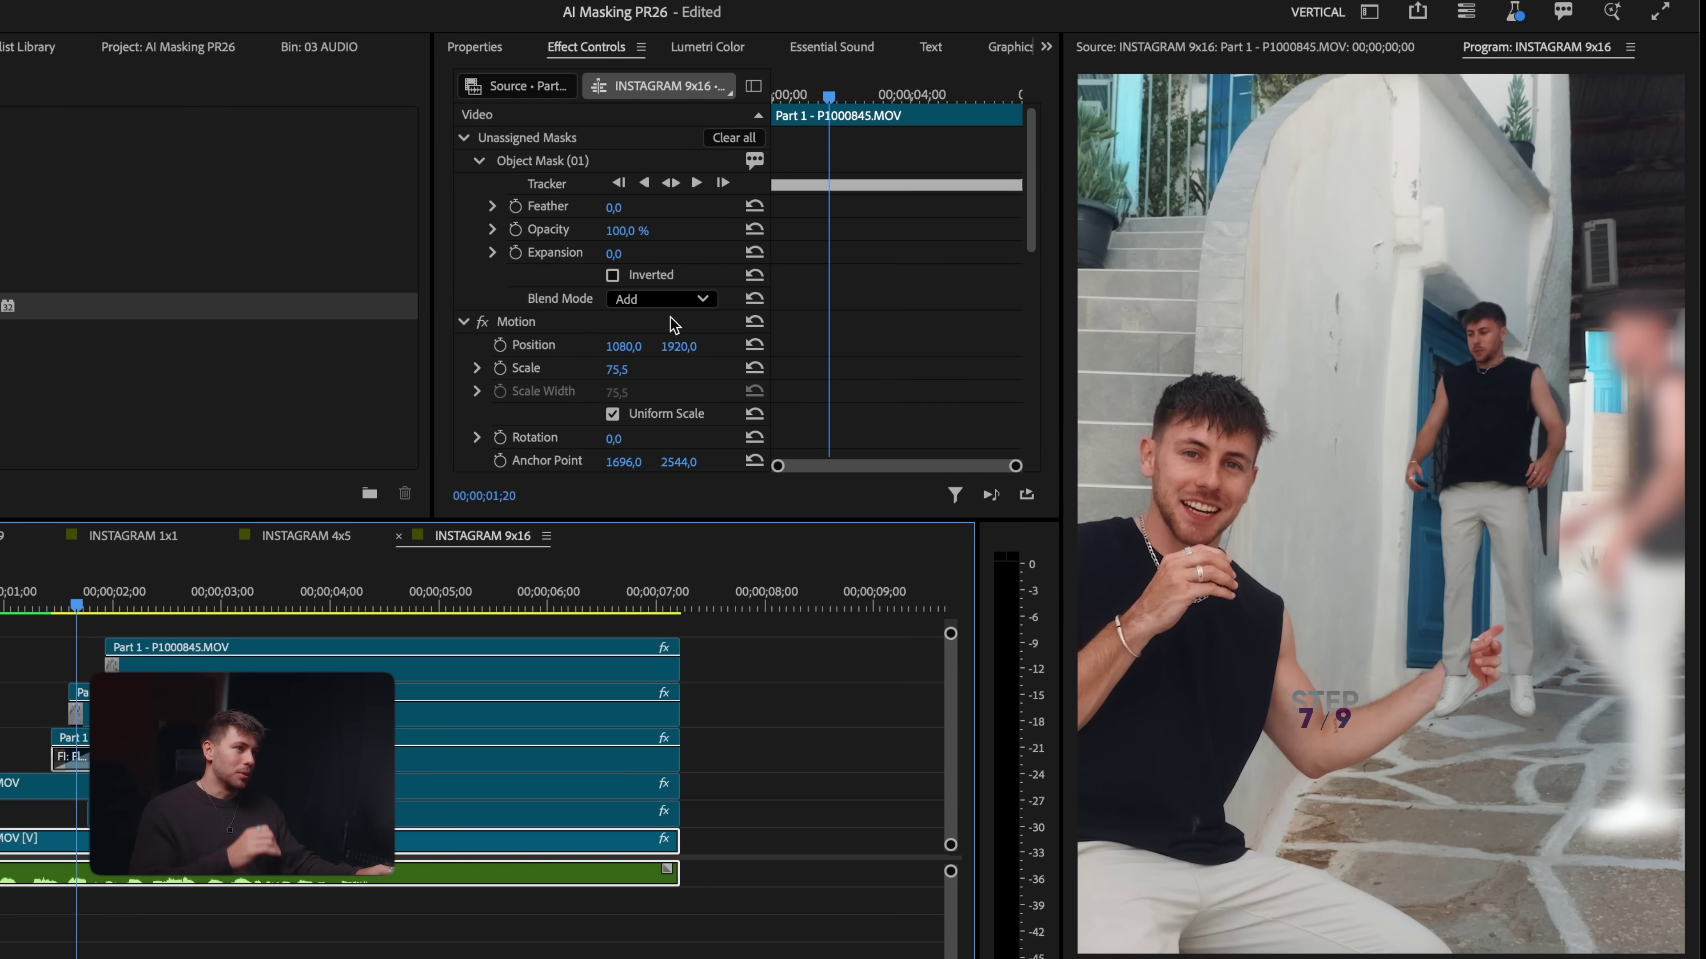
{"action": "left_click", "coordinate": [86, 766]}
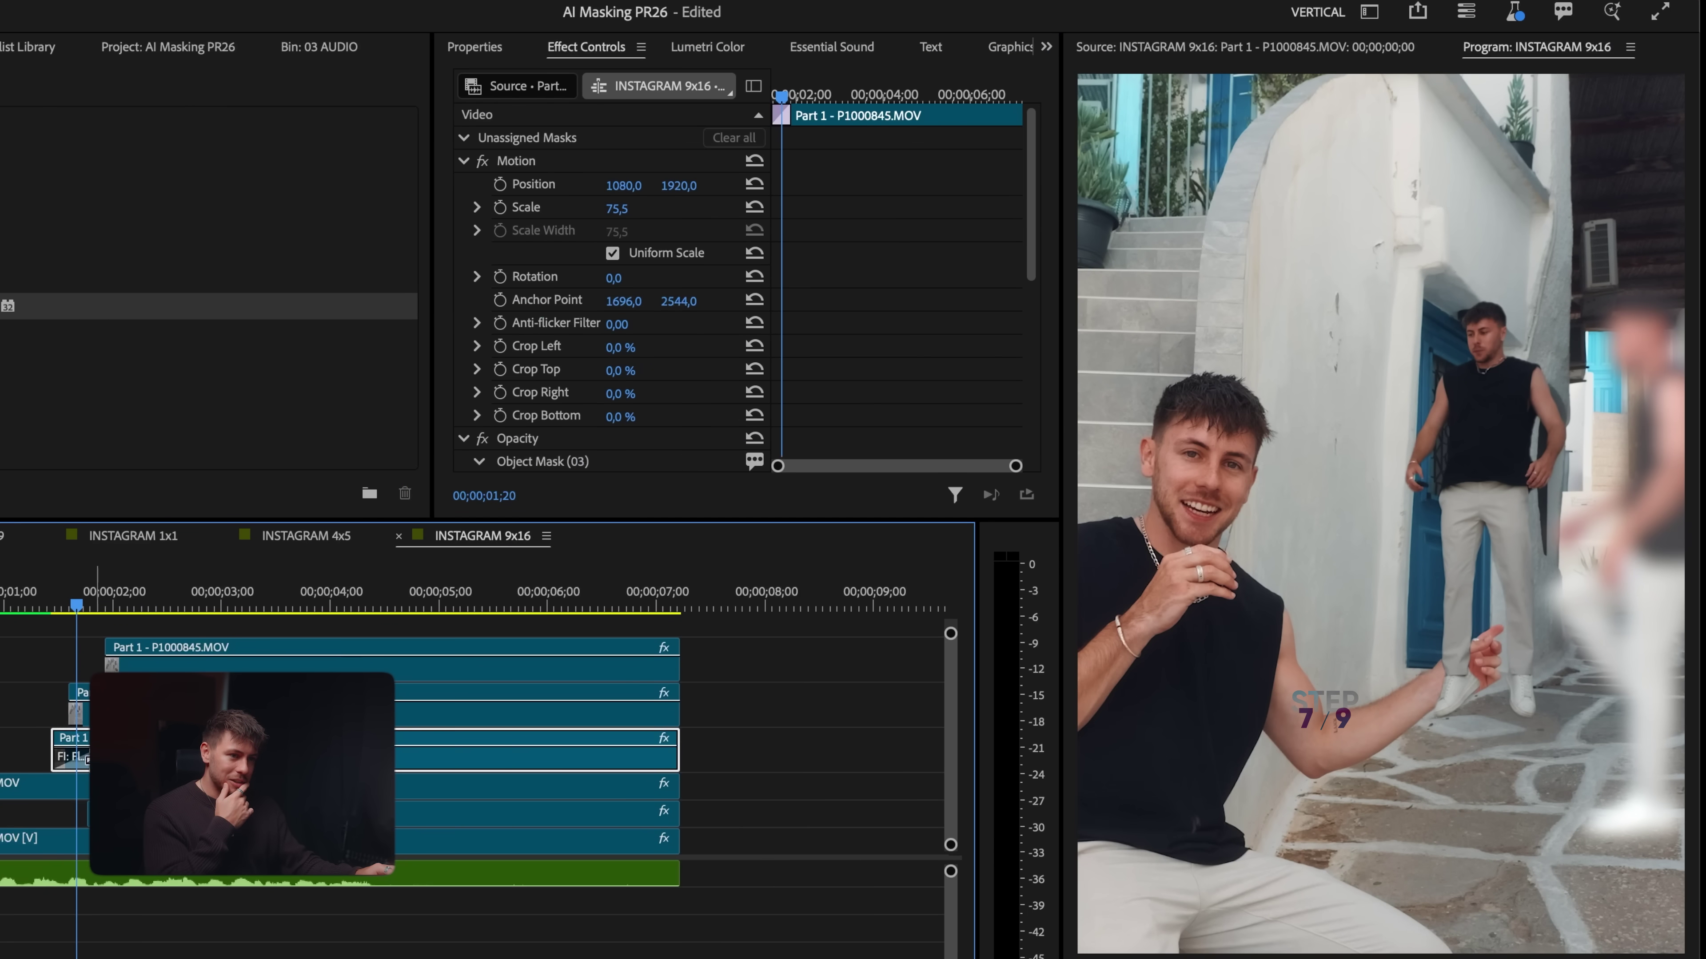
{"action": "scroll", "coordinate": [583, 357], "scroll_direction": "down", "scroll_amount": 5}
{"action": "scroll", "coordinate": [583, 359], "scroll_direction": "down", "scroll_amount": 2}
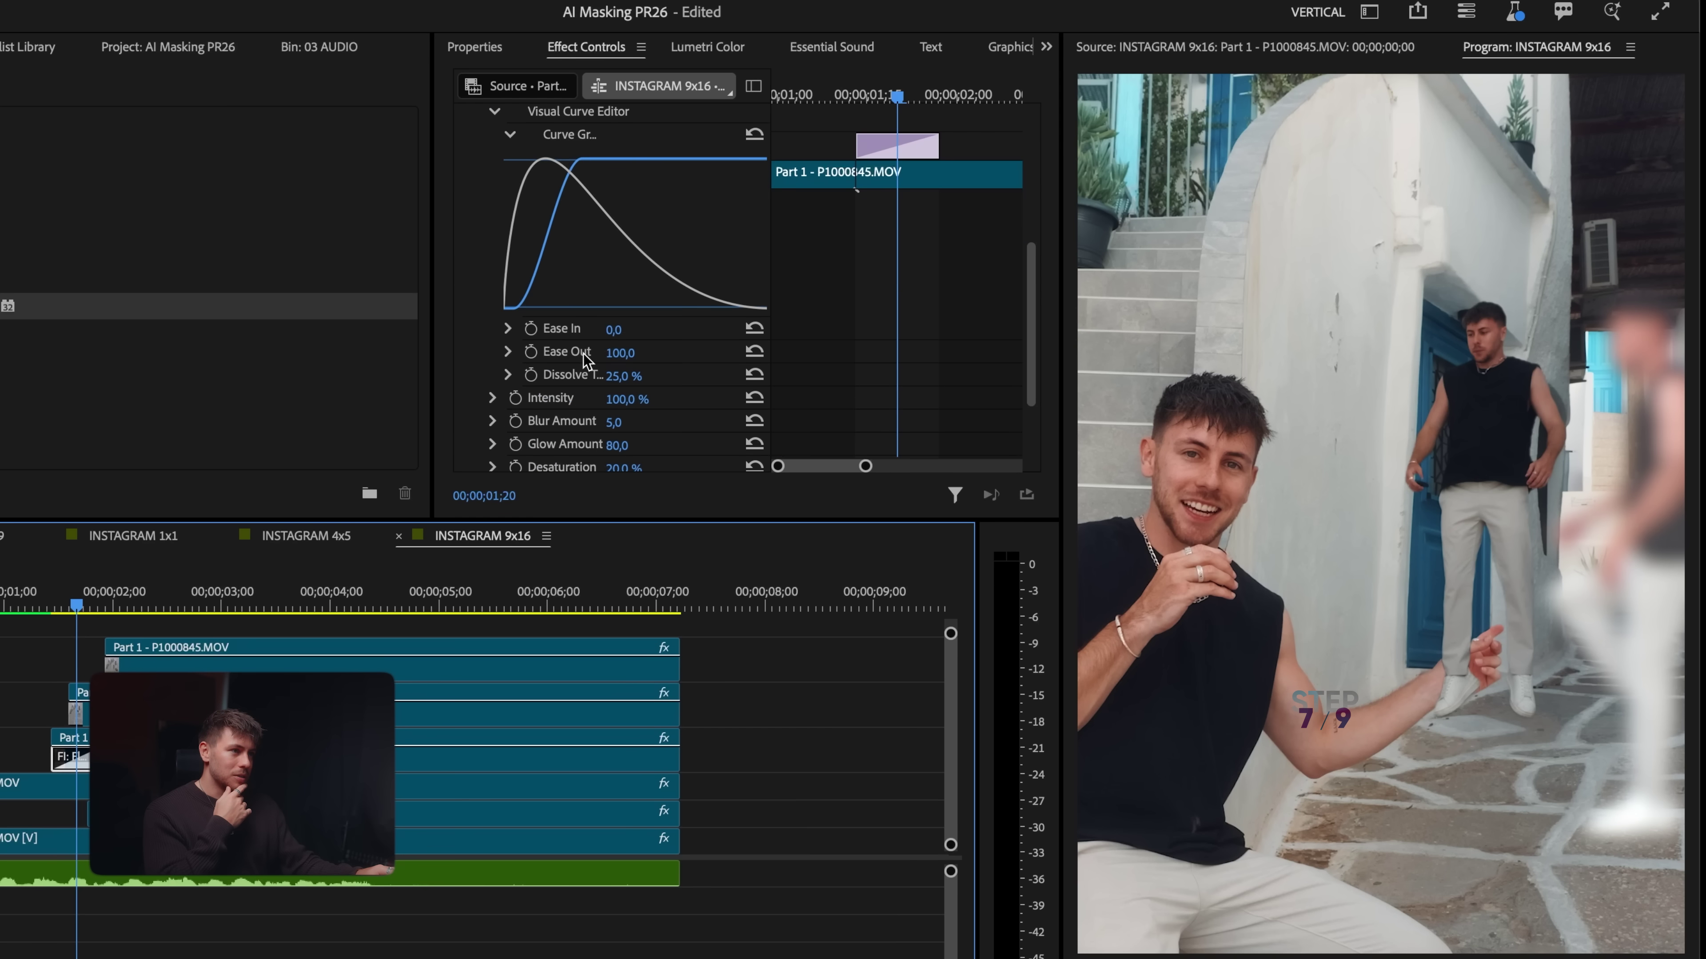
{"action": "left_click", "coordinate": [631, 376]}
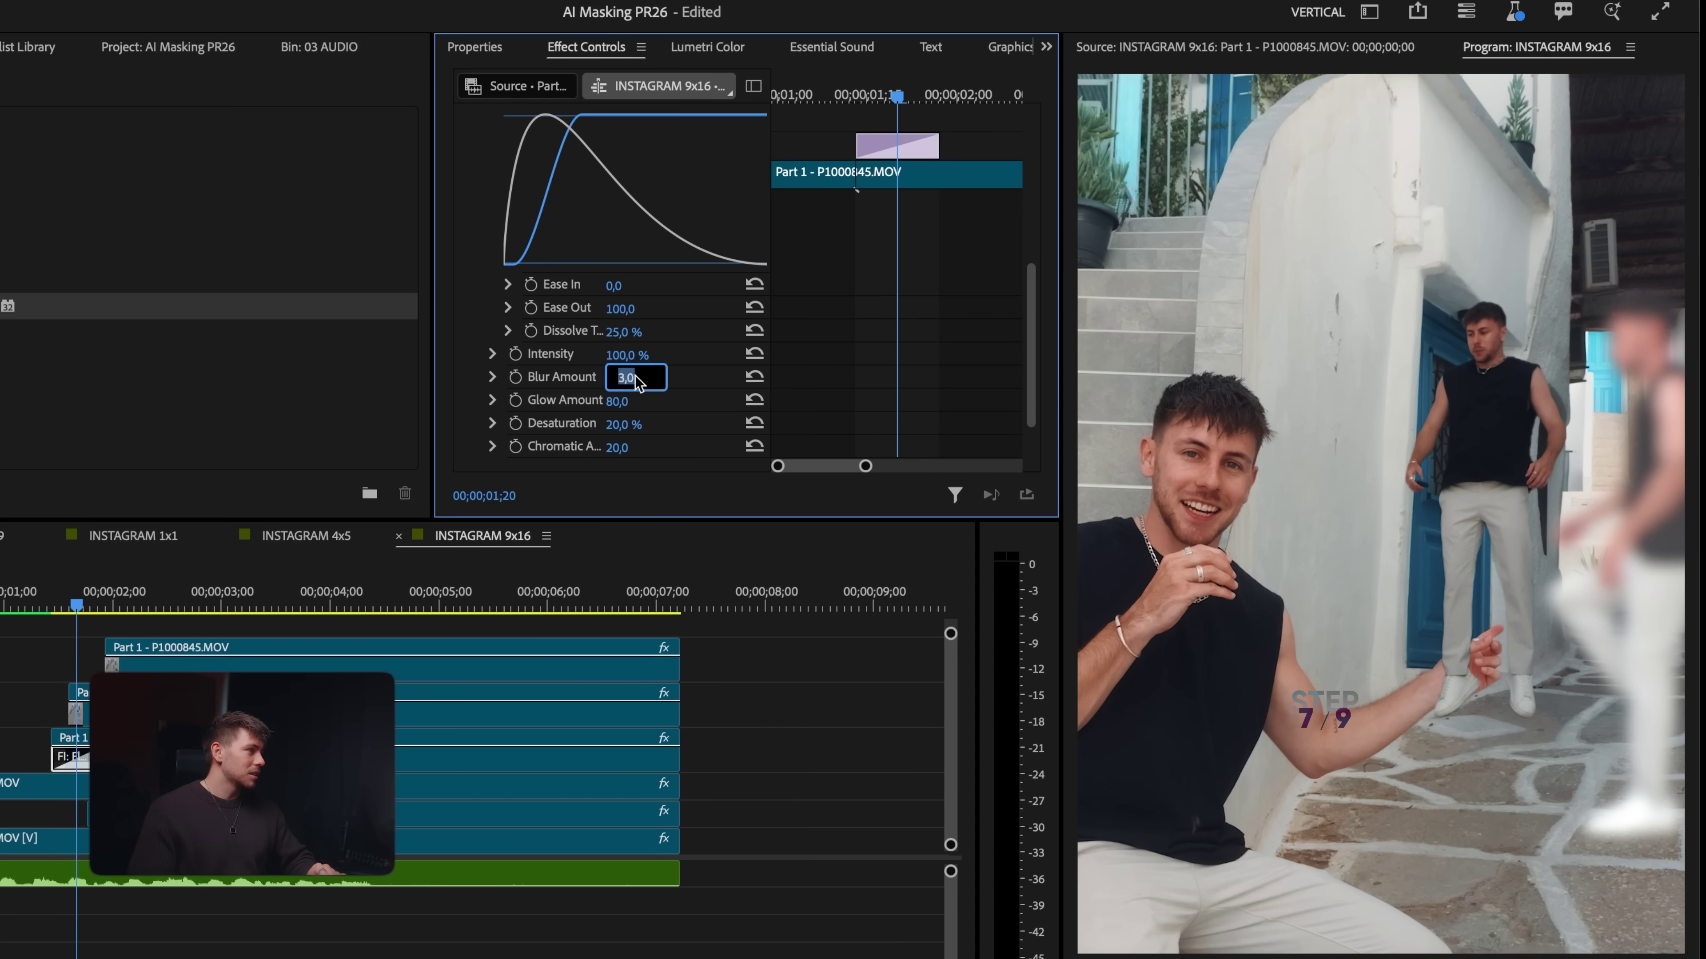
{"action": "type", "text": "3"}
{"action": "key", "text": "Return"}
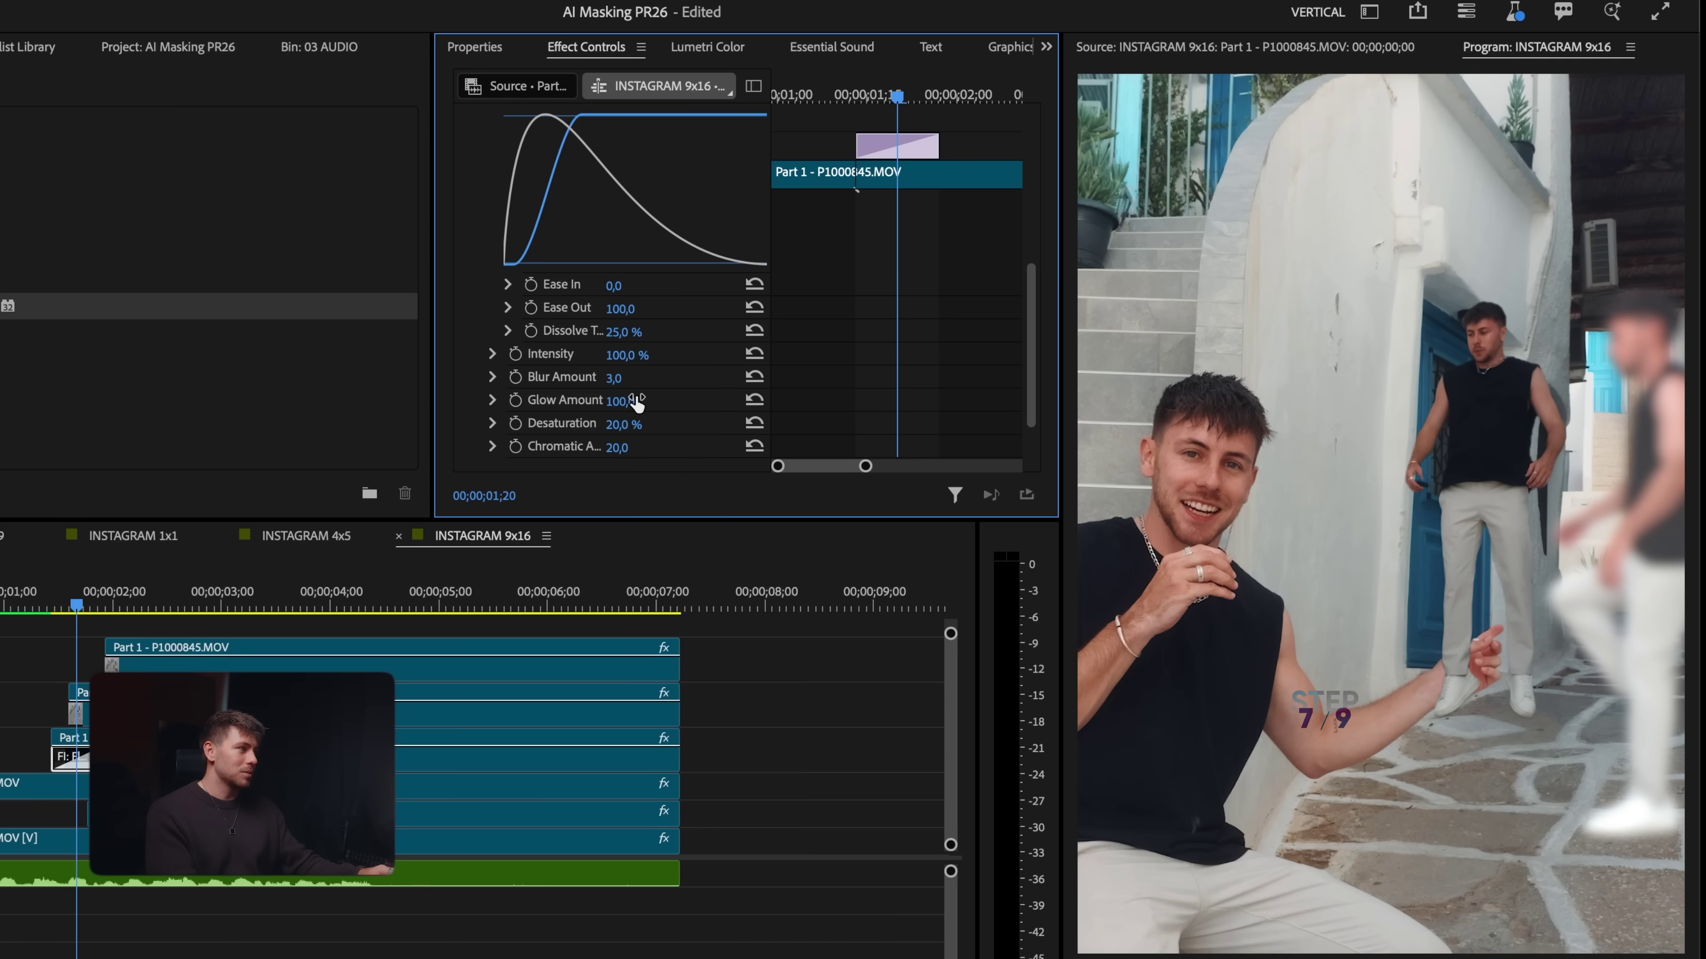
{"action": "left_click_drag", "start_coordinate": [618, 449], "coordinate": [626, 448]}
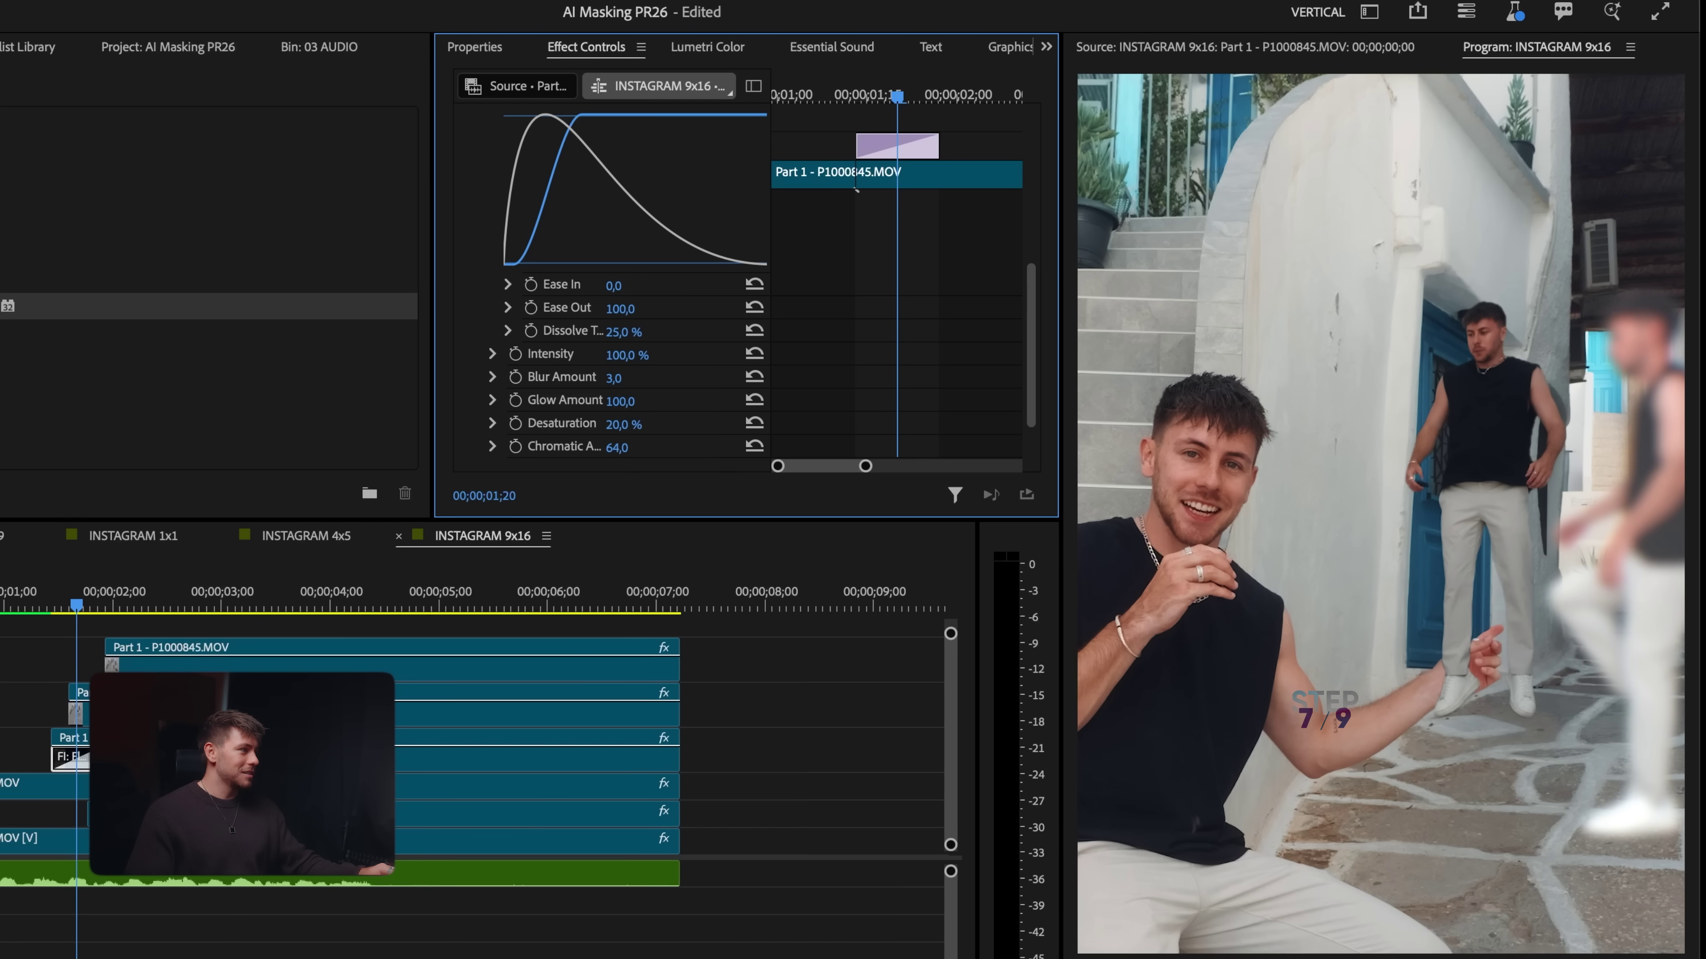
Step: Set the Flash Impacts dissolve value to 1 % and chromatic aberration to 60, and lower the Glow Amount
{"action": "scroll", "coordinate": [588, 406], "scroll_direction": "up", "scroll_amount": 5}
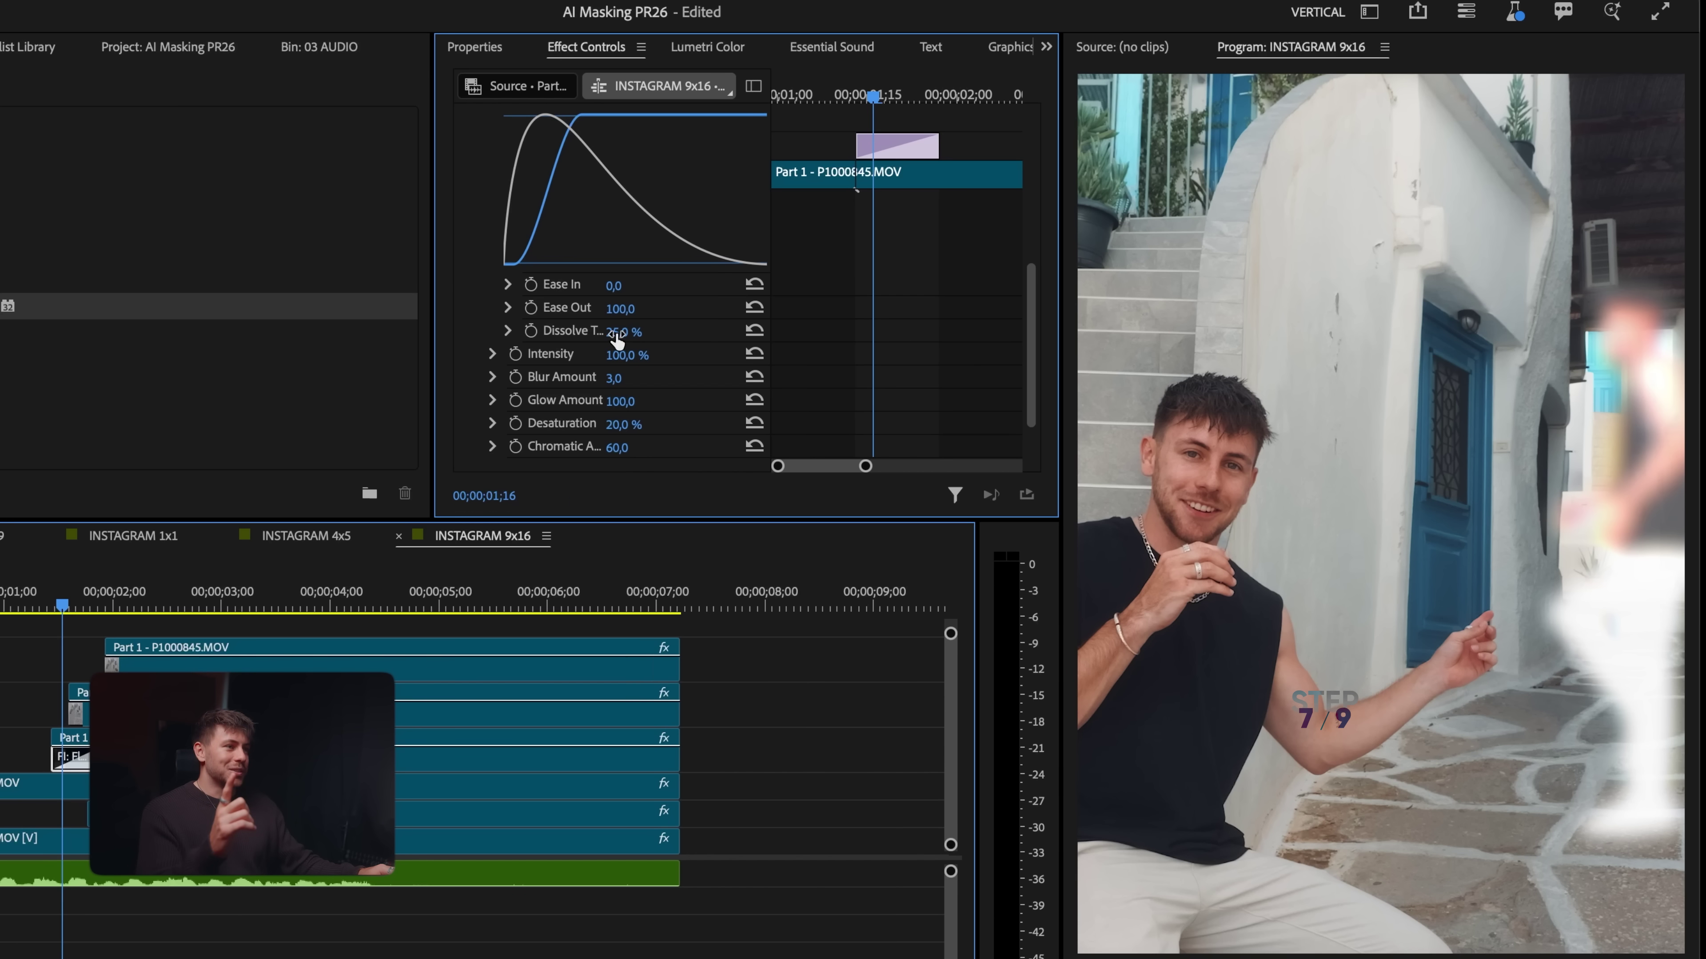
{"action": "left_click_drag", "start_coordinate": [615, 336], "coordinate": [599, 336]}
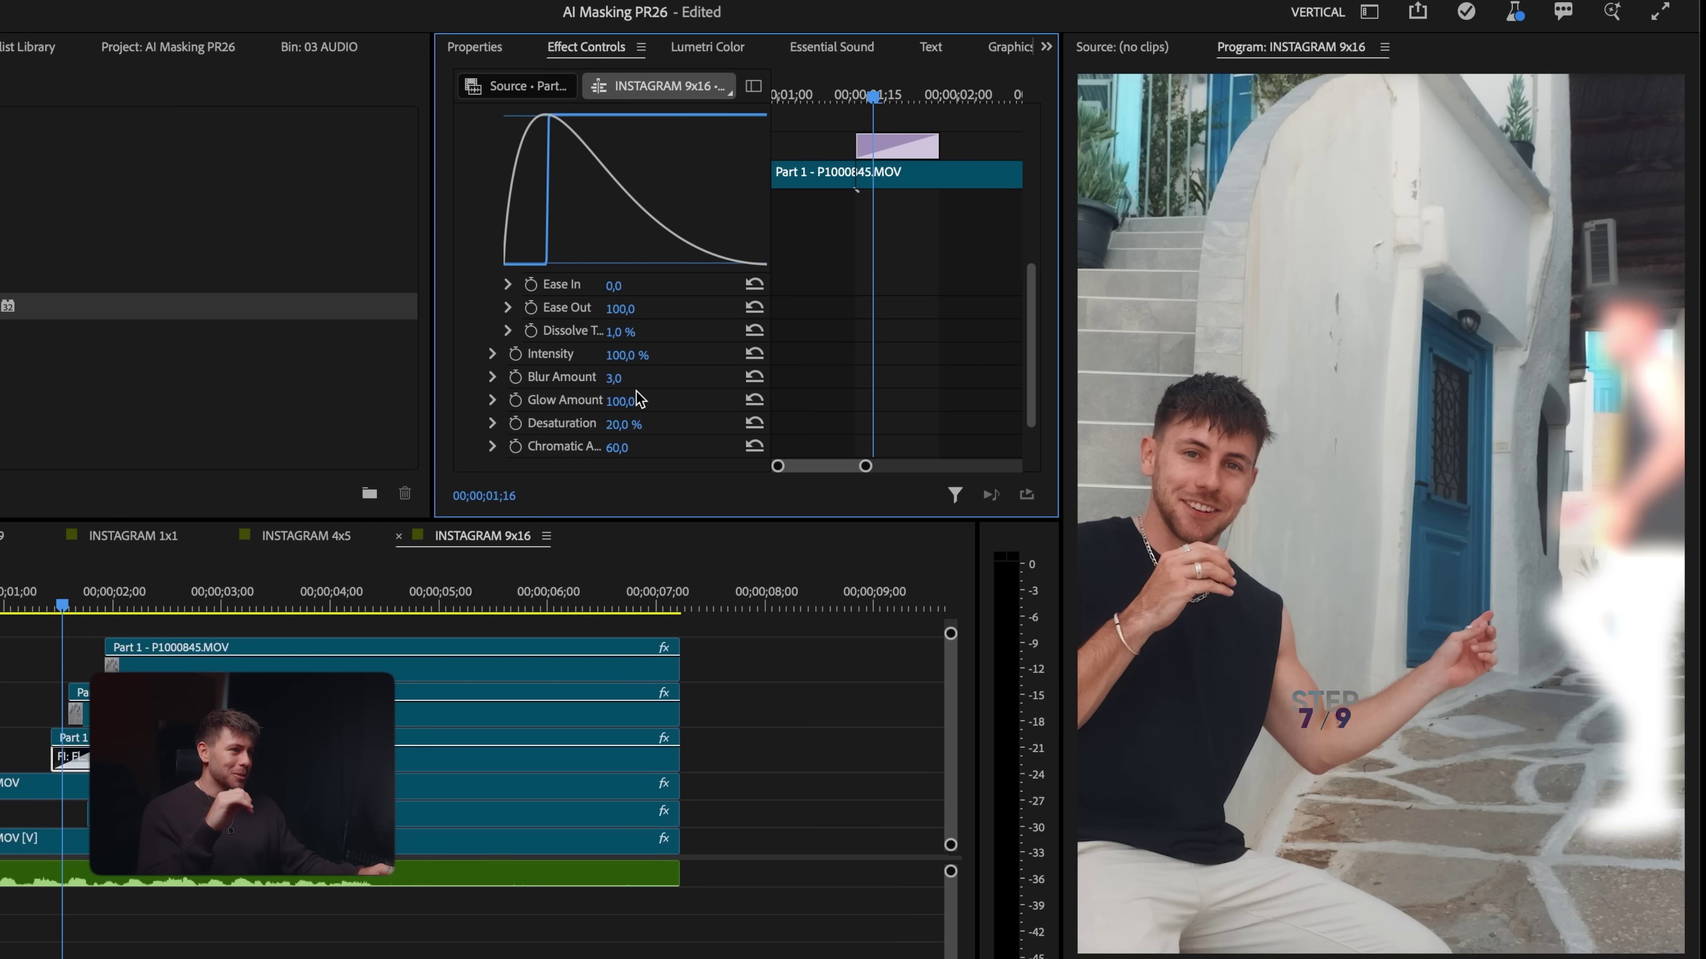
{"action": "left_click_drag", "start_coordinate": [617, 402], "coordinate": [550, 402]}
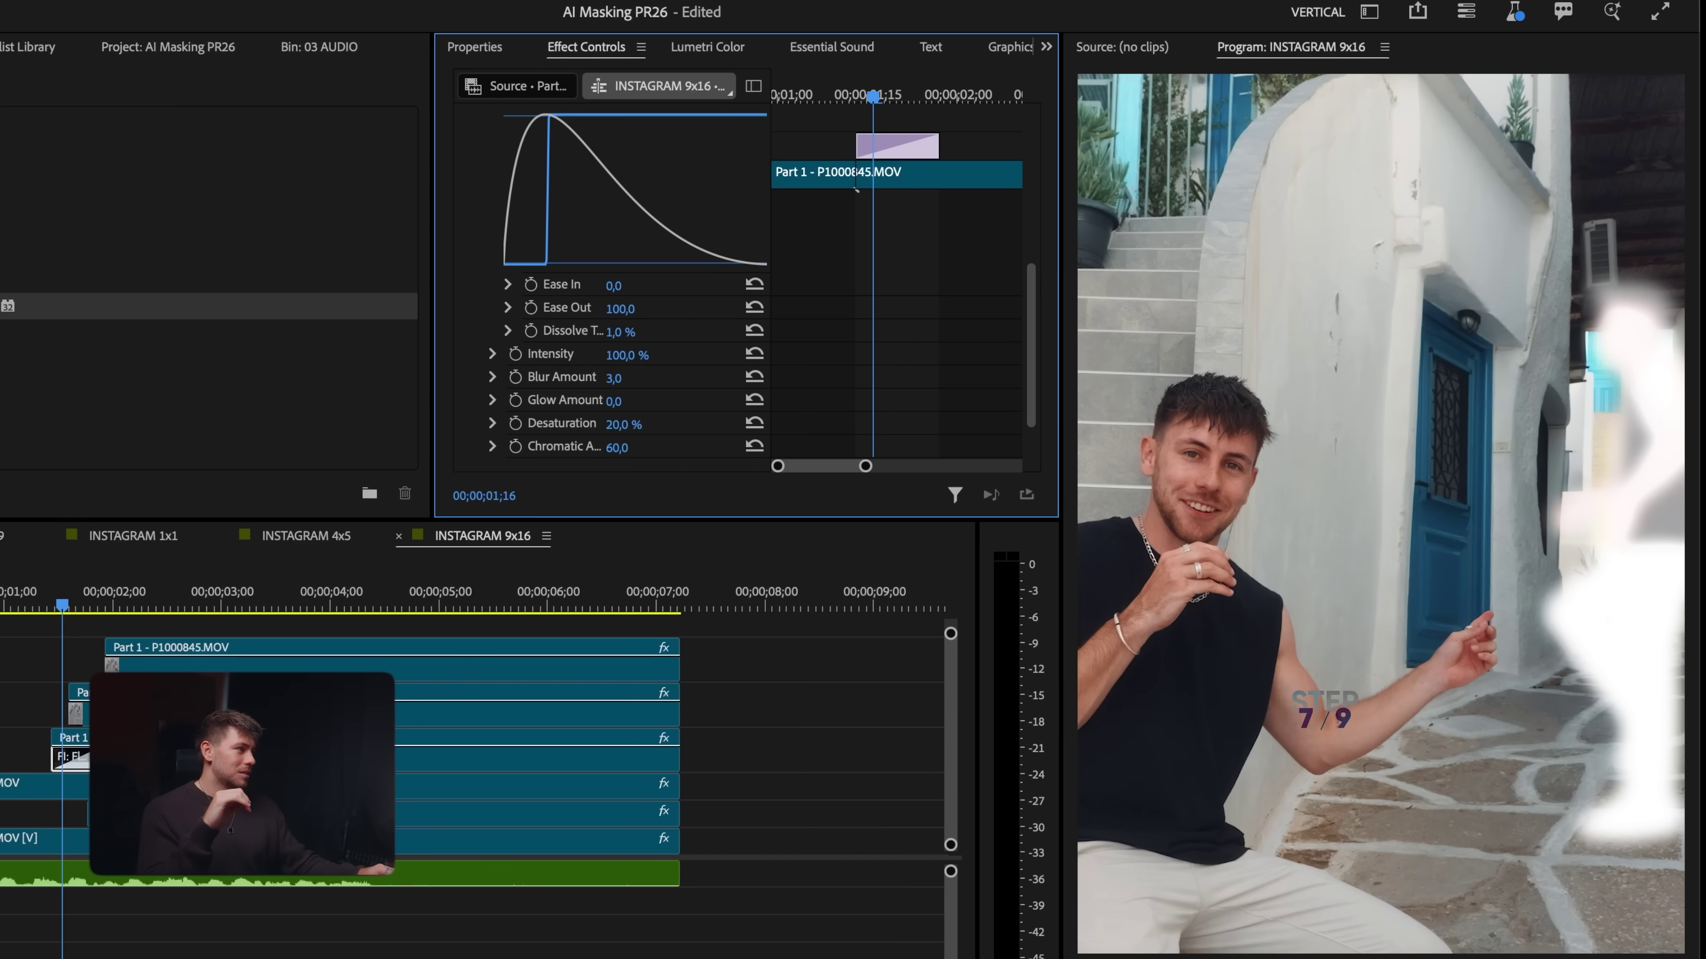
{"action": "mouse_move", "coordinate": [616, 402]}
{"action": "left_mouse_down"}
{"action": "mouse_move", "coordinate": [673, 402]}
{"action": "mouse_move", "coordinate": [606, 402]}
{"action": "left_mouse_up"}
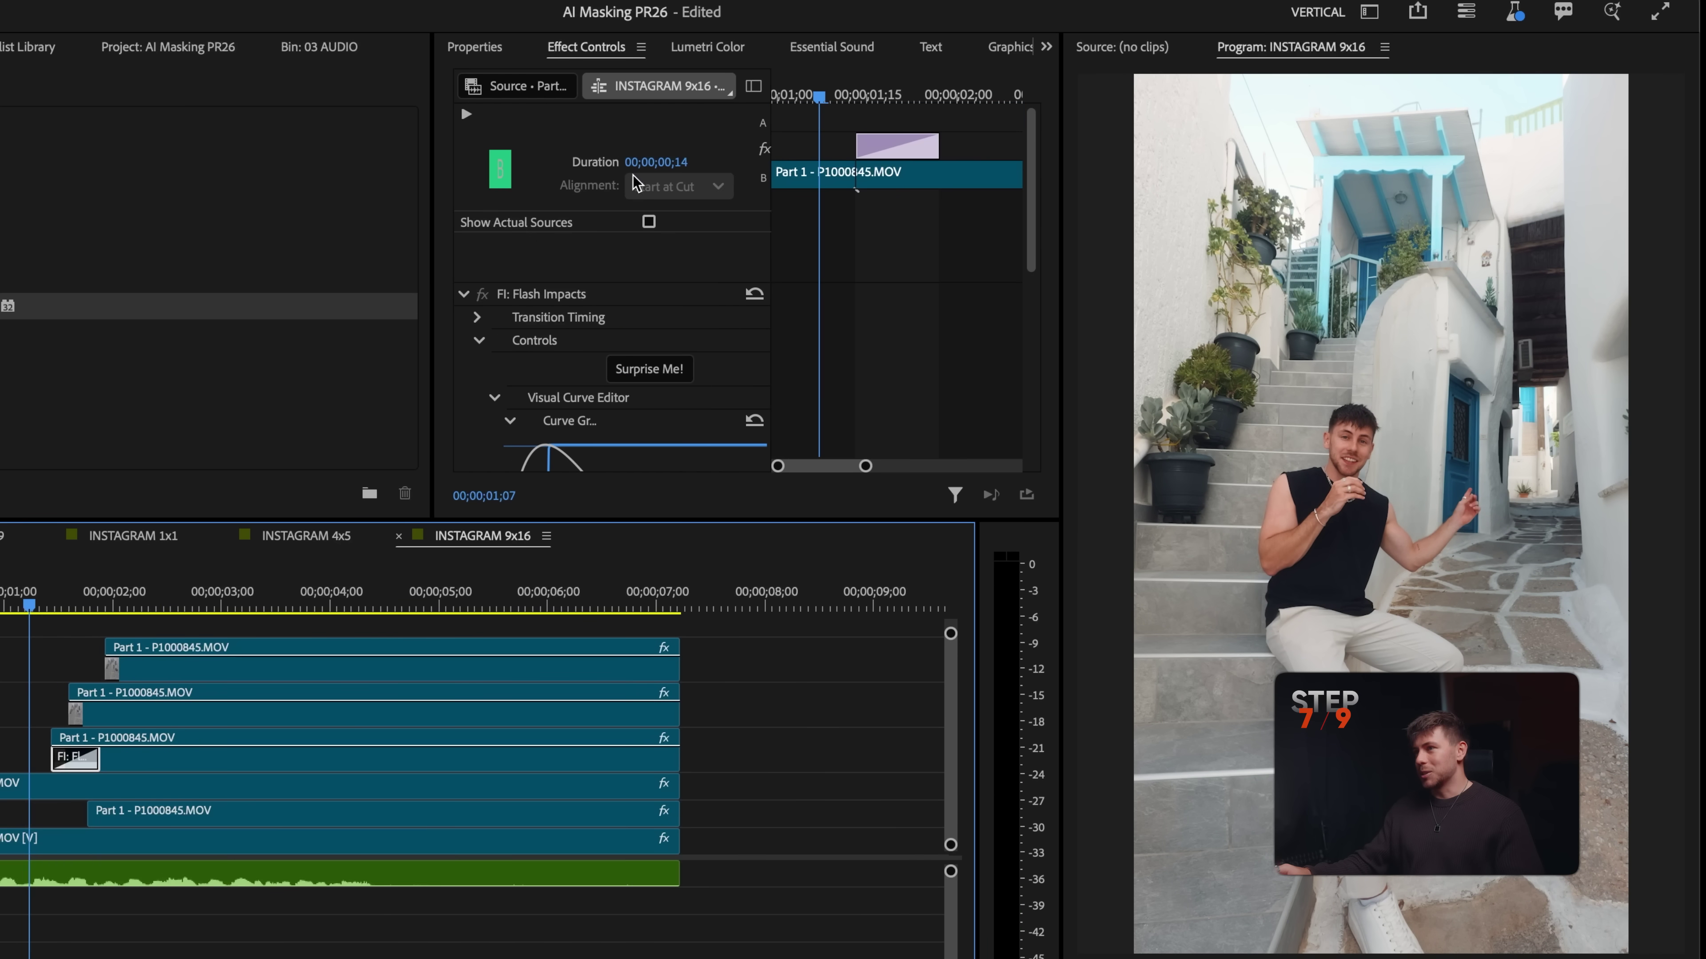
Step: Set the duration of the V4 clip's Flash Impacts transition to 00;00;00;10
{"action": "left_click", "coordinate": [665, 161]}
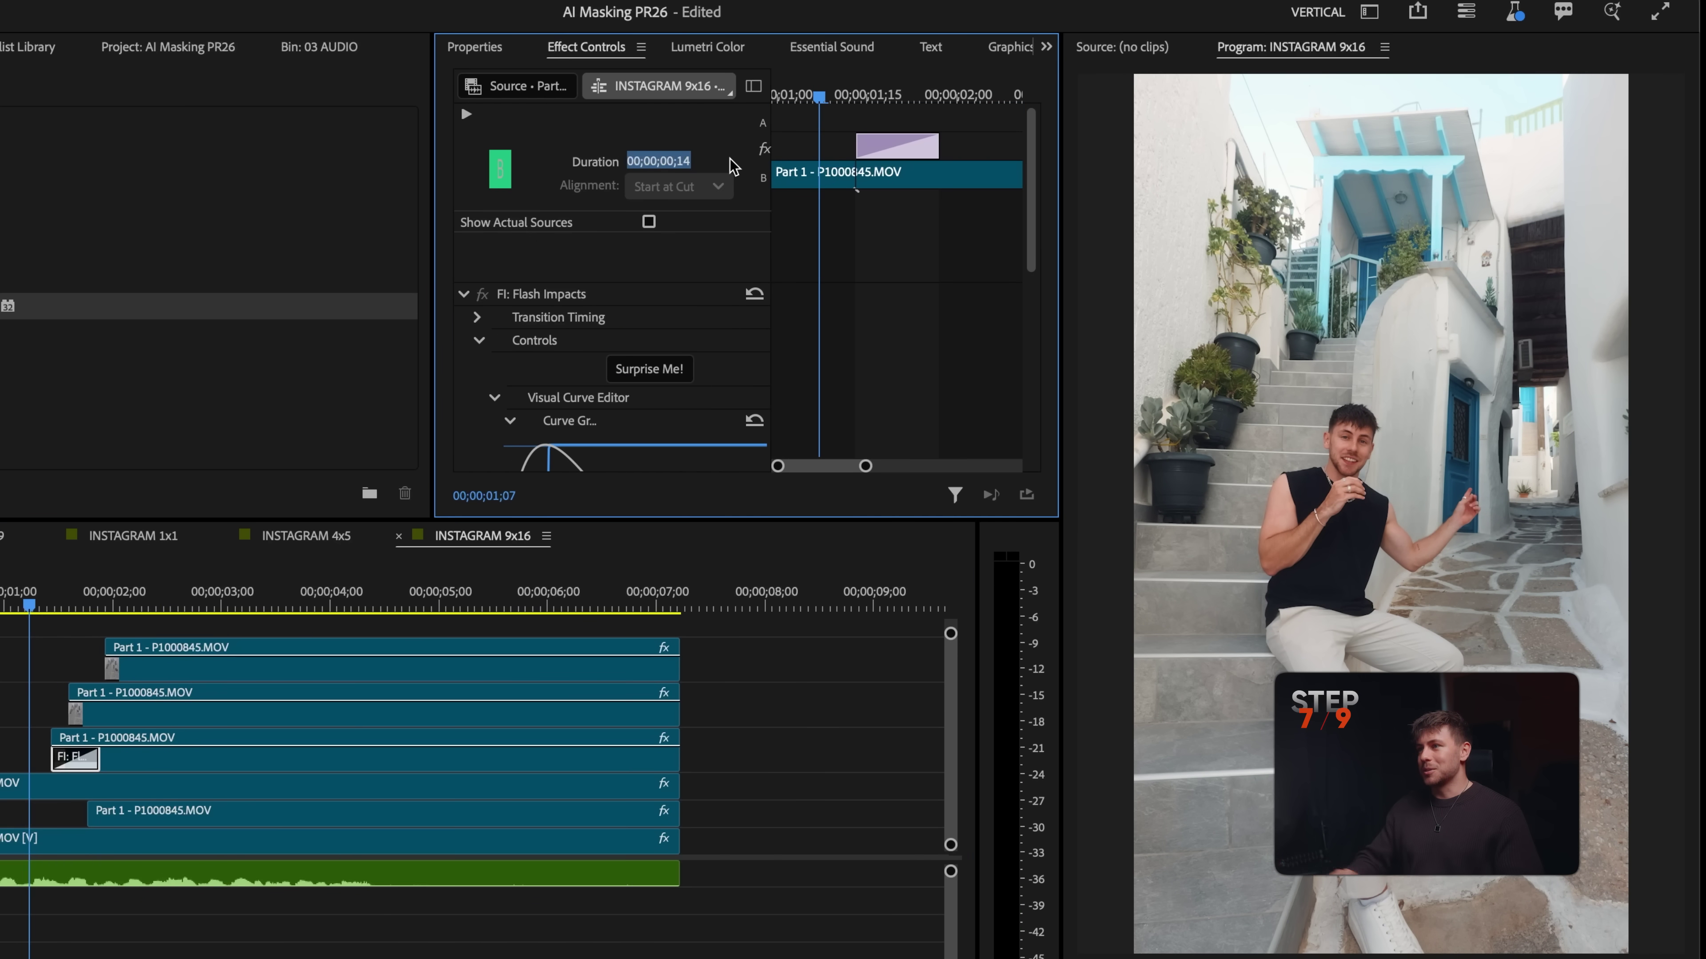
{"action": "key", "text": "Right"}
{"action": "key", "text": "BackSpace"}
{"action": "type", "text": "0"}
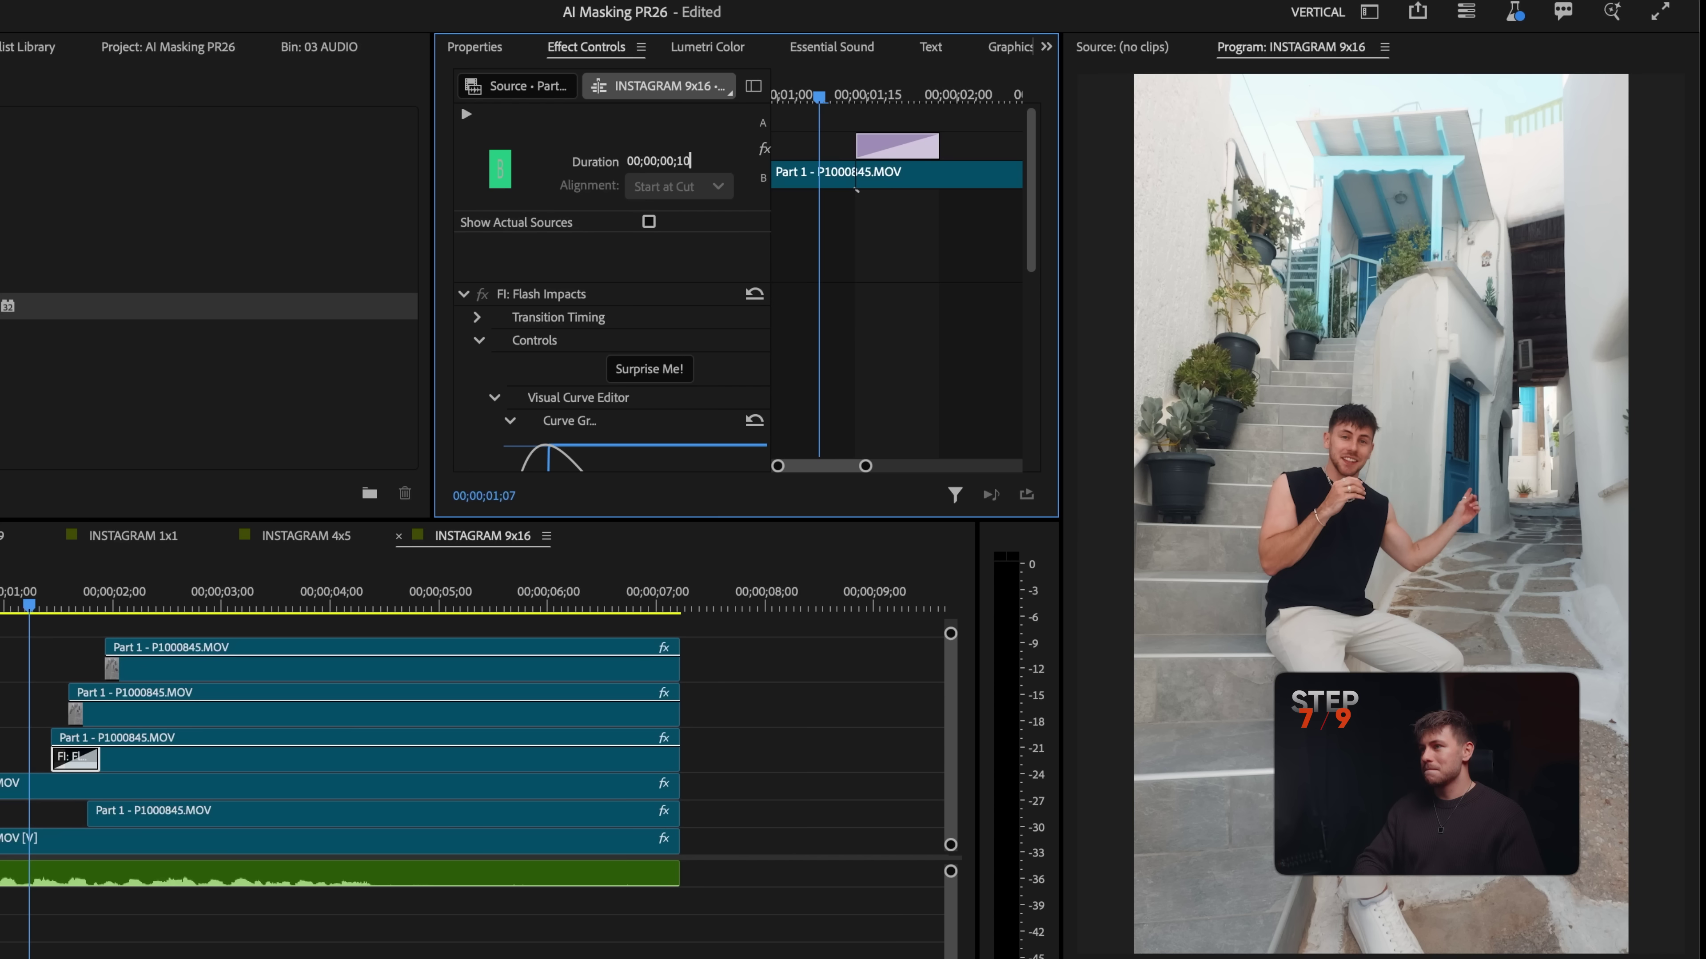
{"action": "key", "text": "Return"}
Step: Add the adjusted Flash Impacts transition to the starts of the V5, V6 and V2 clips and render the sequence
{"action": "left_click", "coordinate": [30, 608]}
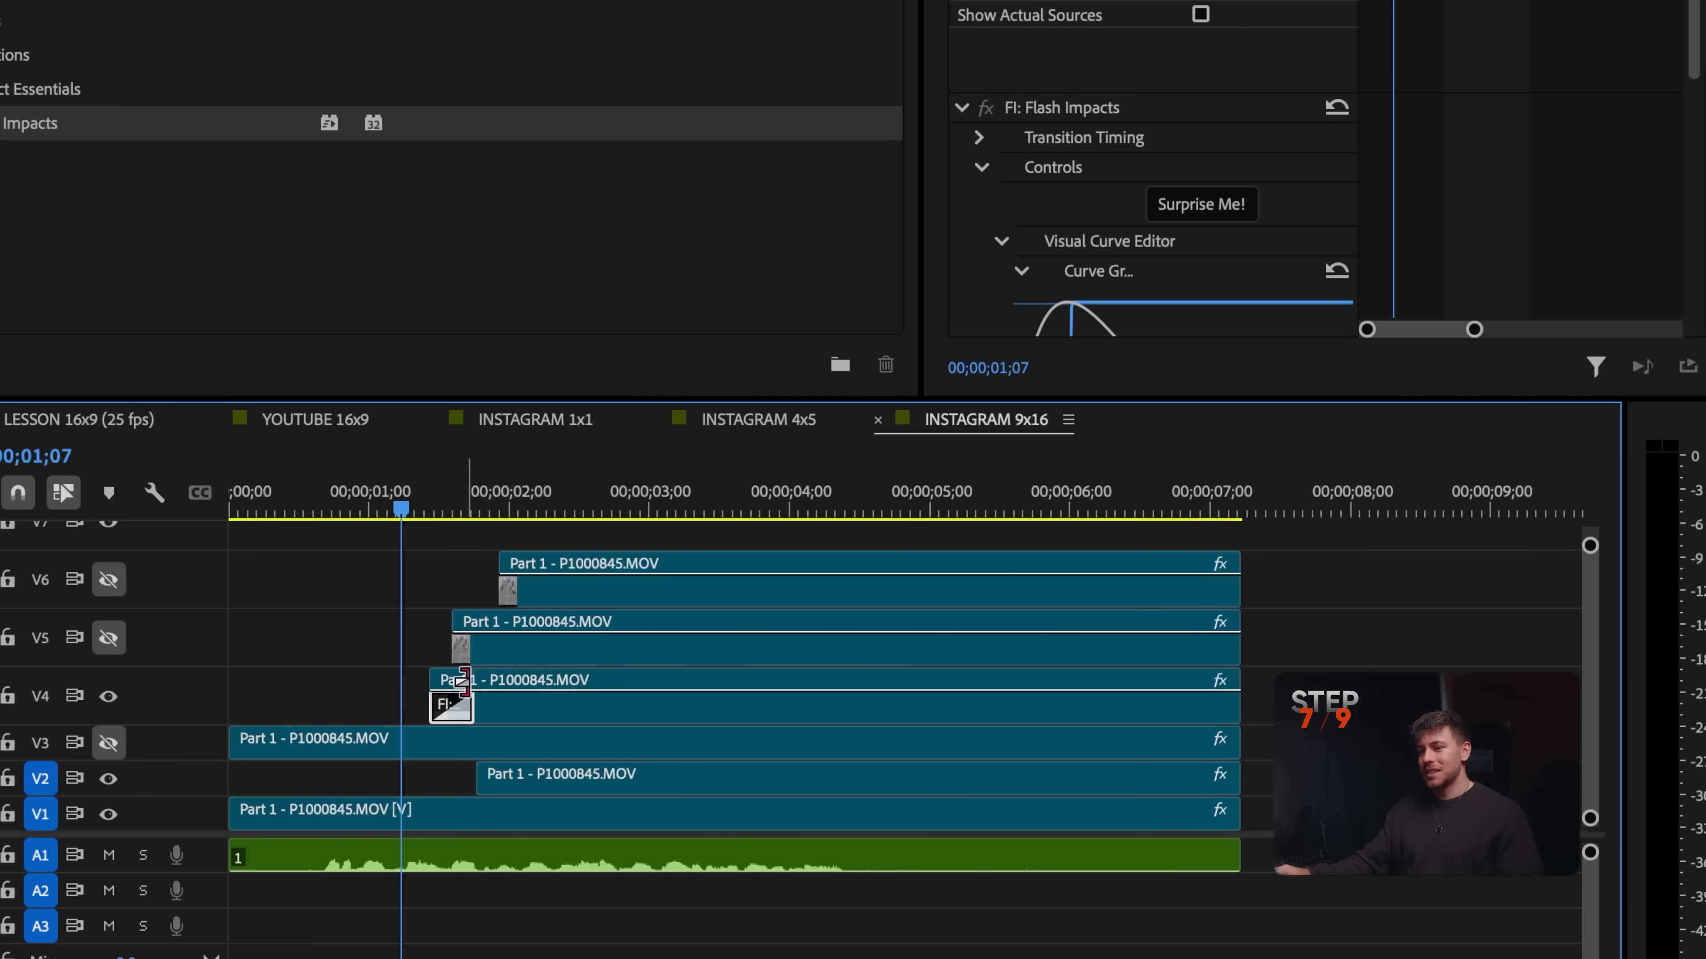
{"action": "left_click", "coordinate": [458, 650]}
{"action": "key", "text": "super+d"}
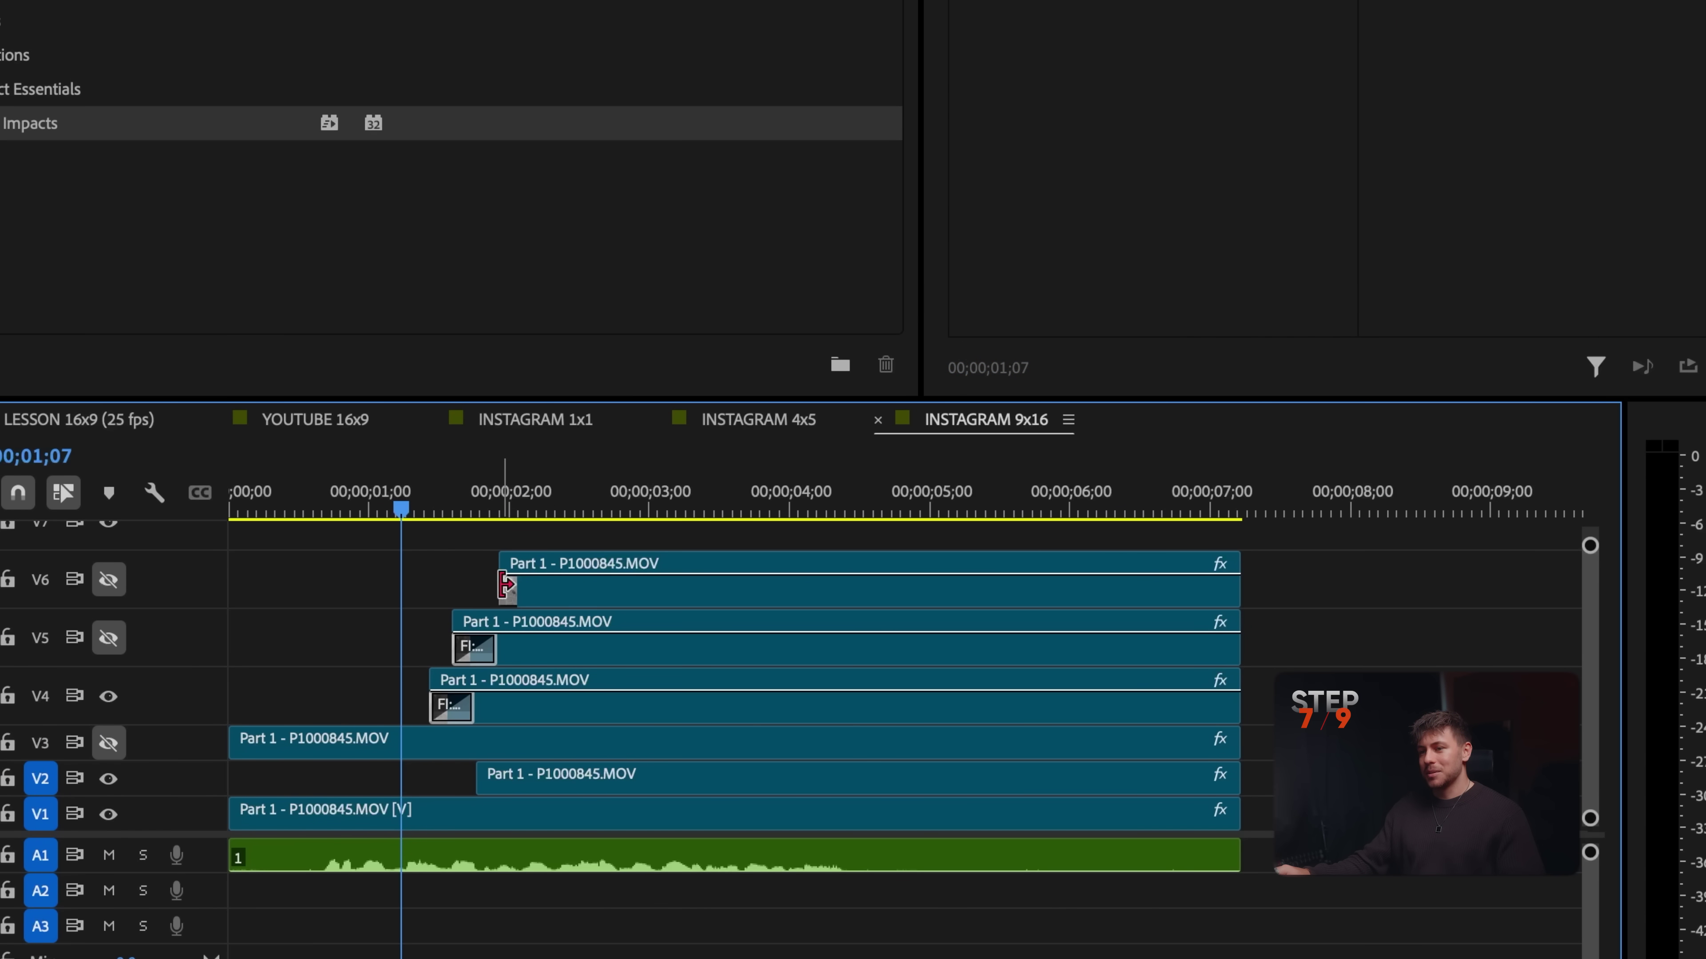
{"action": "left_click", "coordinate": [505, 588]}
{"action": "key", "text": "super+d"}
{"action": "key", "text": "ctrl+v"}
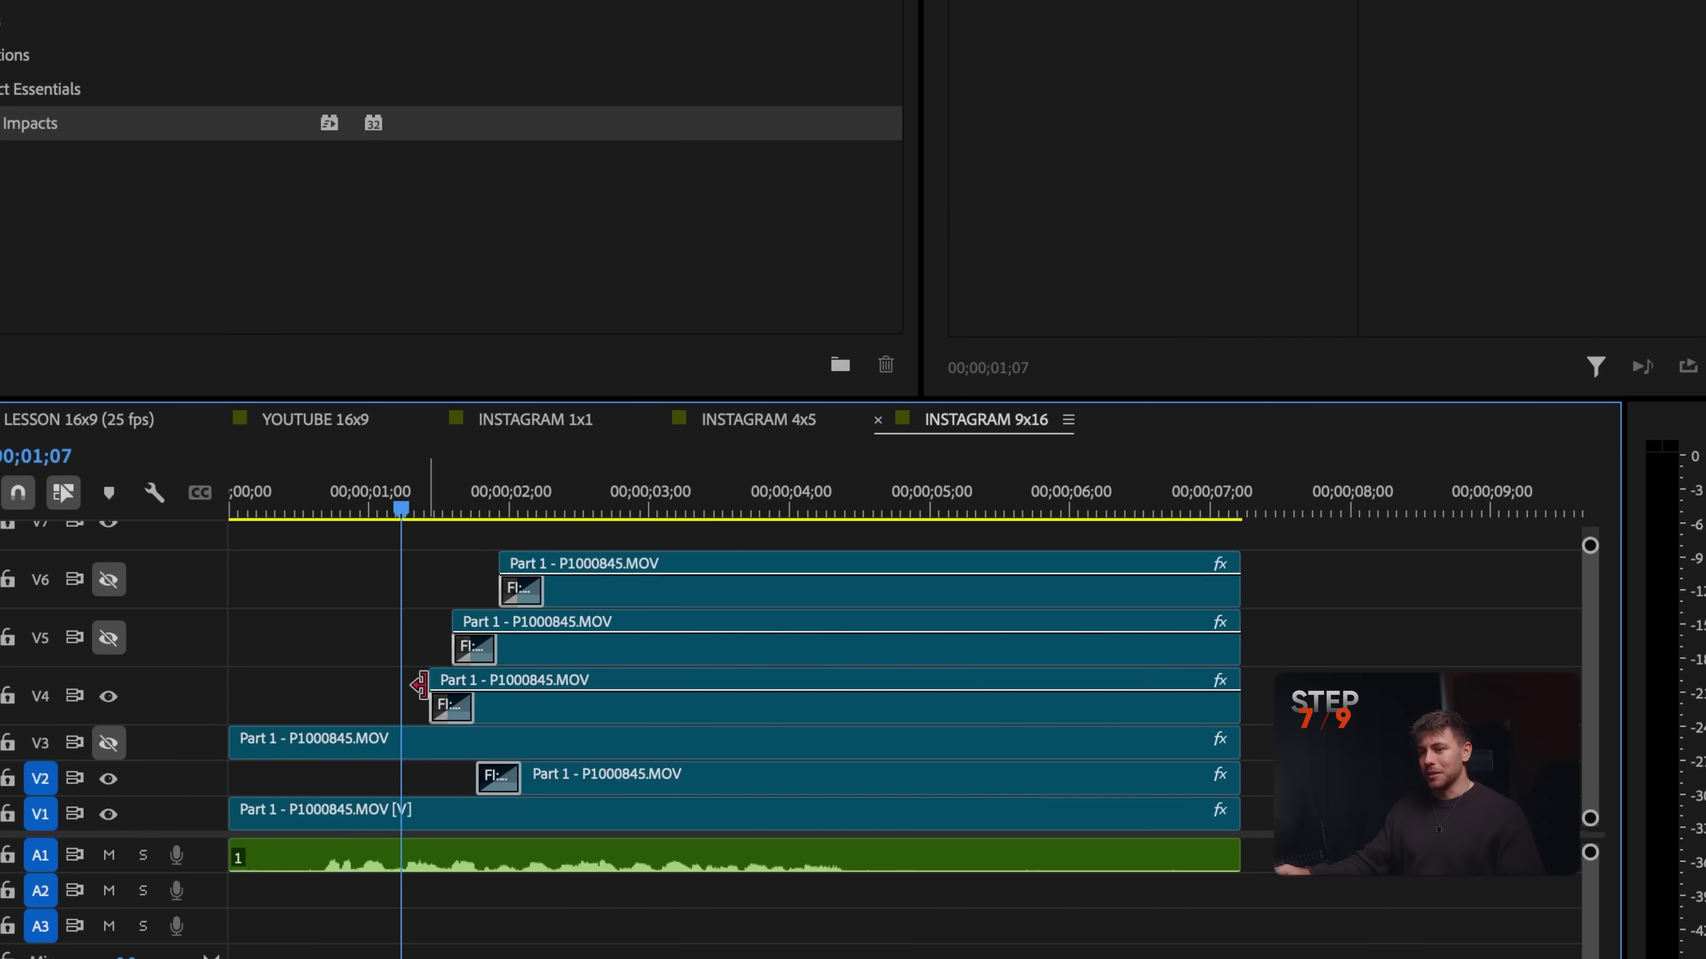
{"action": "left_click_drag", "start_coordinate": [400, 505], "coordinate": [212, 512]}
{"action": "key", "text": "Return"}
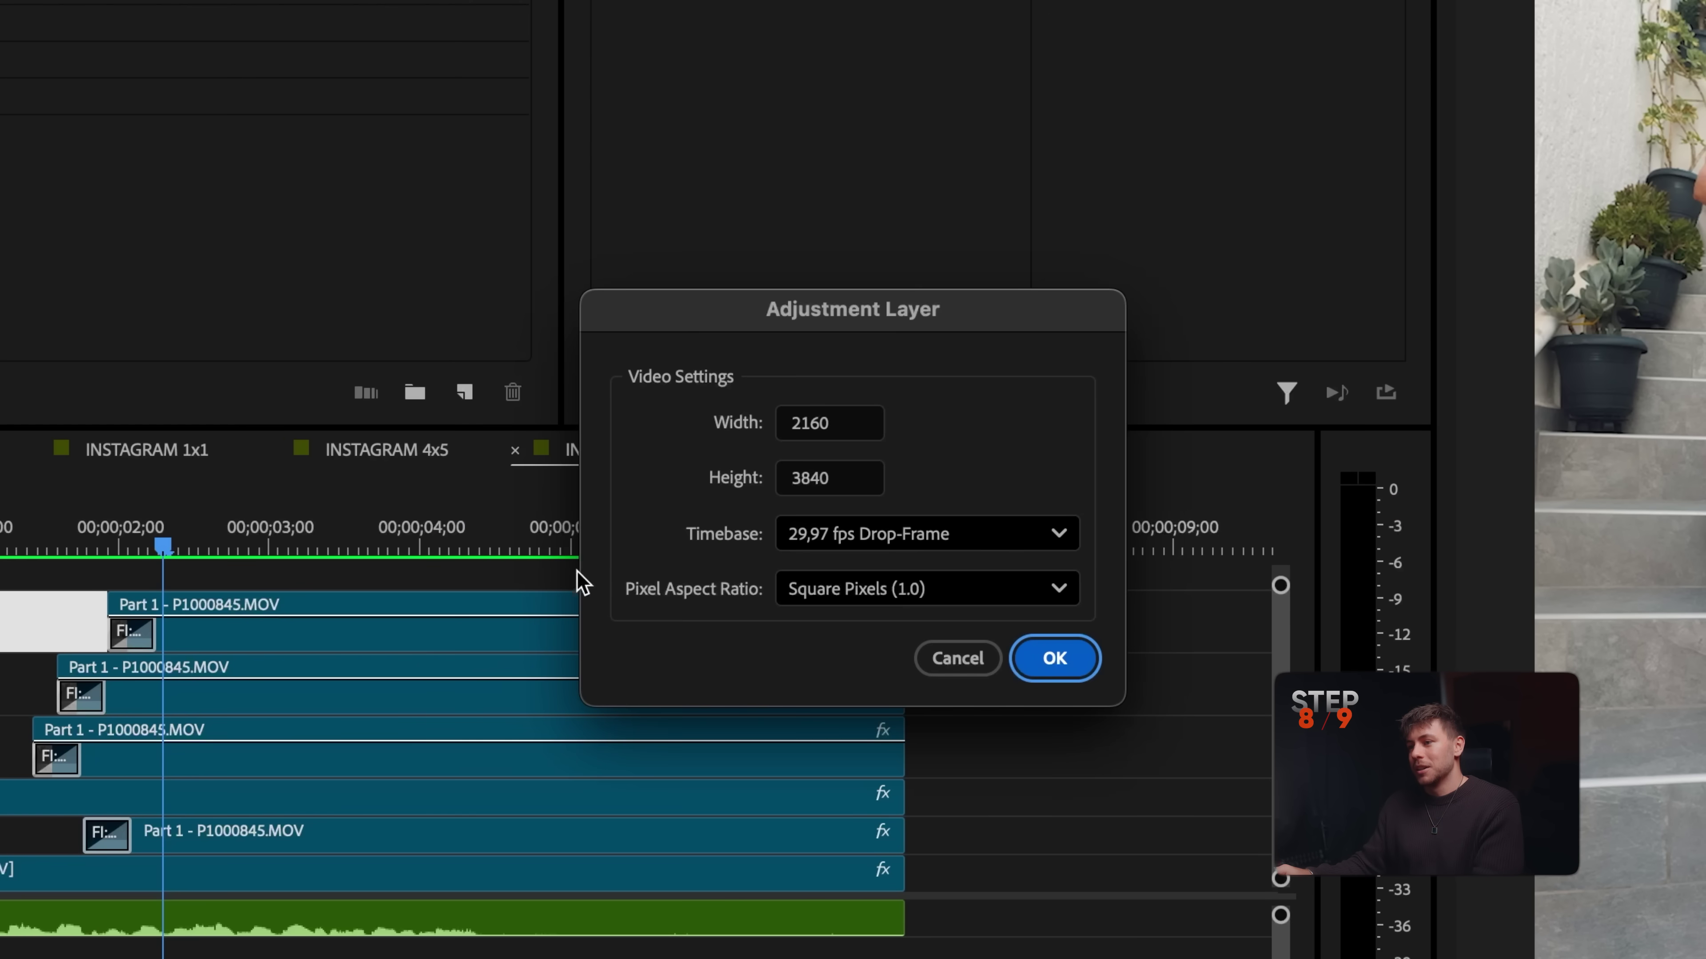
Step: Create a 2160 x 3840 adjustment layer at 29,97 fps, place it on V7 and extend it to the end of the clips
{"action": "left_click", "coordinate": [1085, 655]}
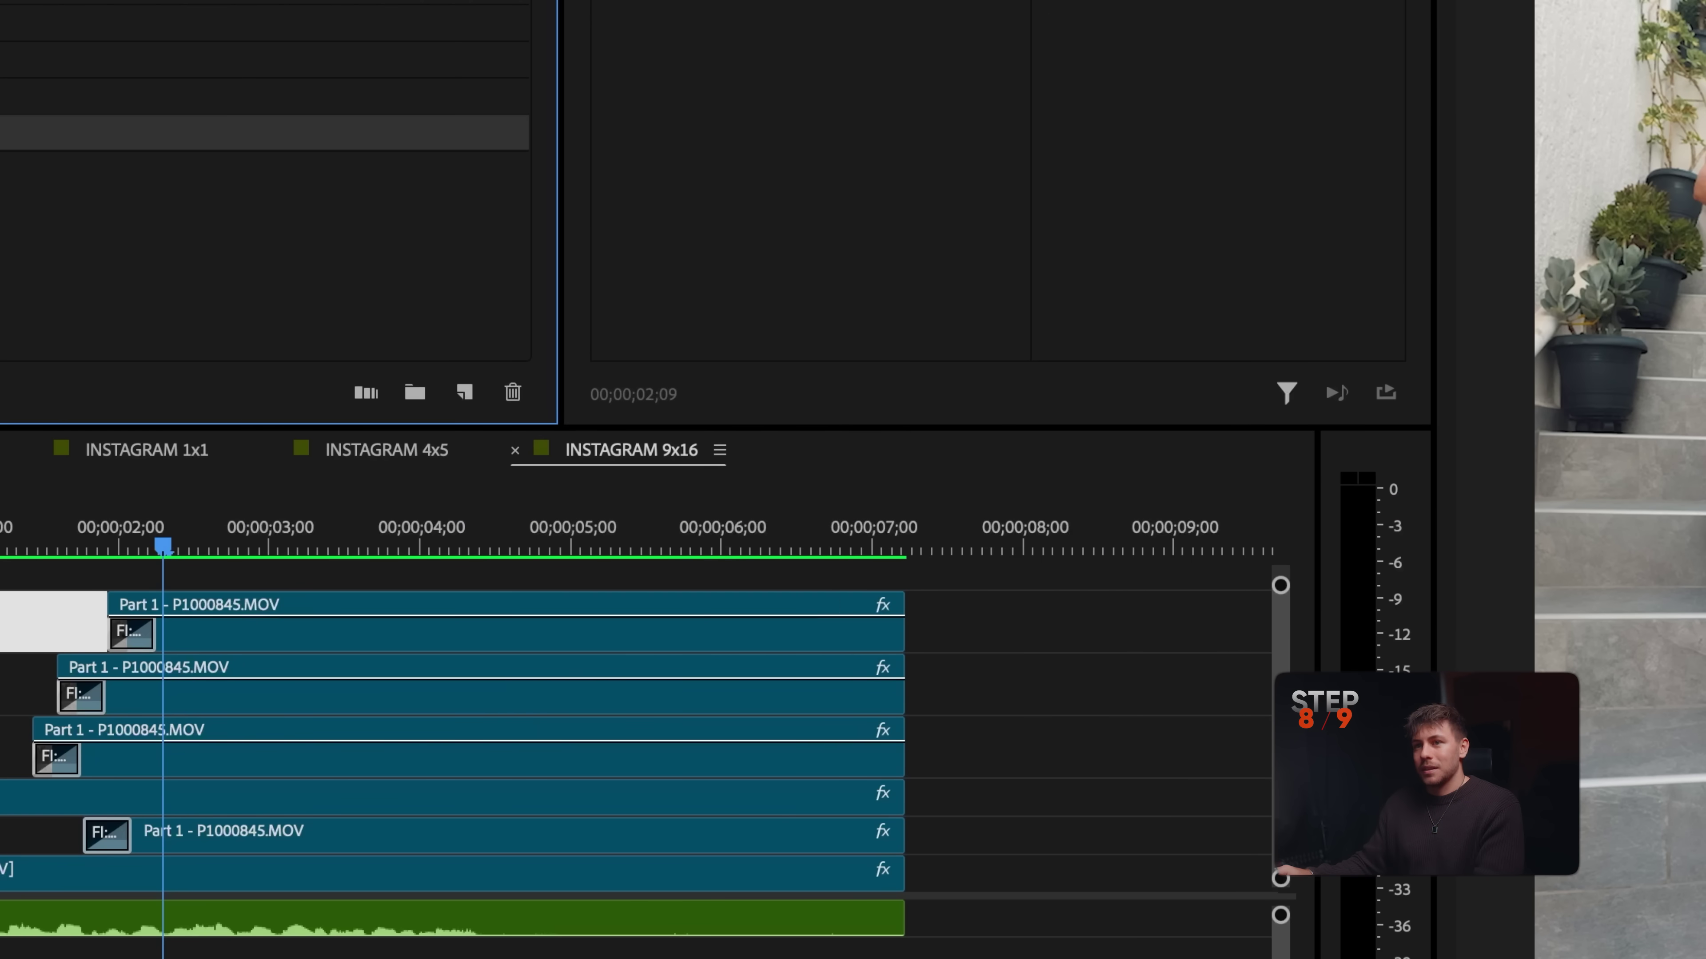
{"action": "left_click_drag", "start_coordinate": [213, 132], "coordinate": [404, 579]}
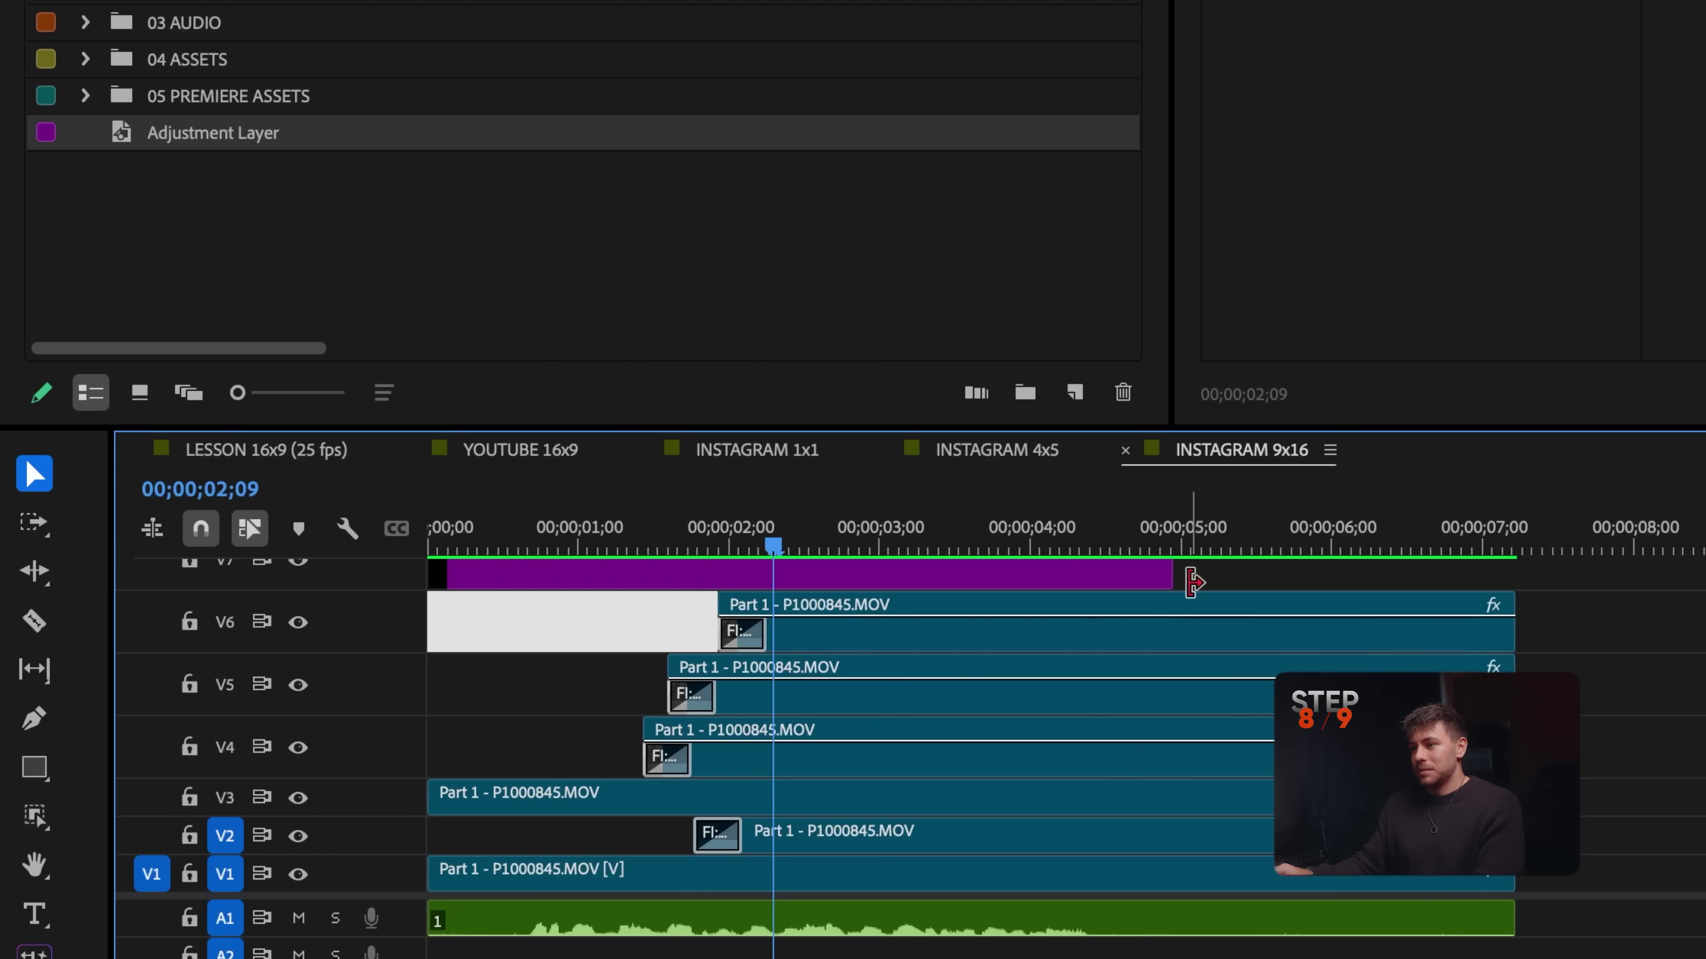
{"action": "left_click_drag", "start_coordinate": [1192, 582], "coordinate": [1515, 582]}
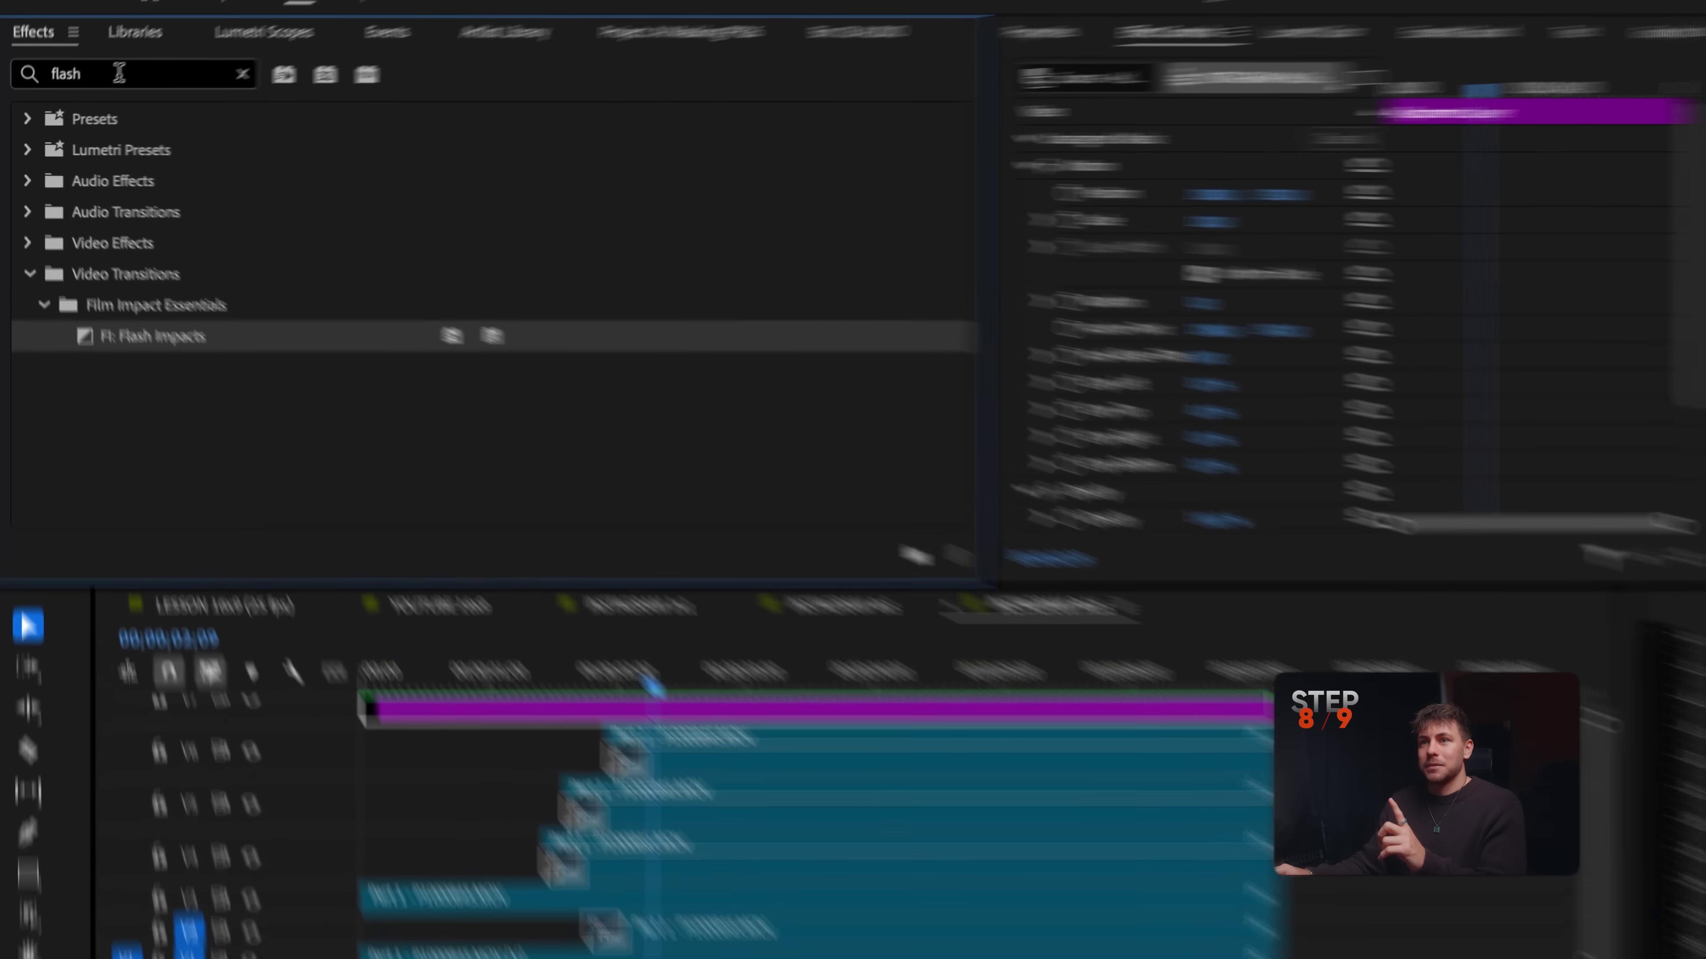
Step: Find the FI: Bokeh Blur FX effect and apply it to the adjustment layer on V7
{"action": "double_click", "coordinate": [119, 72]}
{"action": "type", "text": "bokeh"}
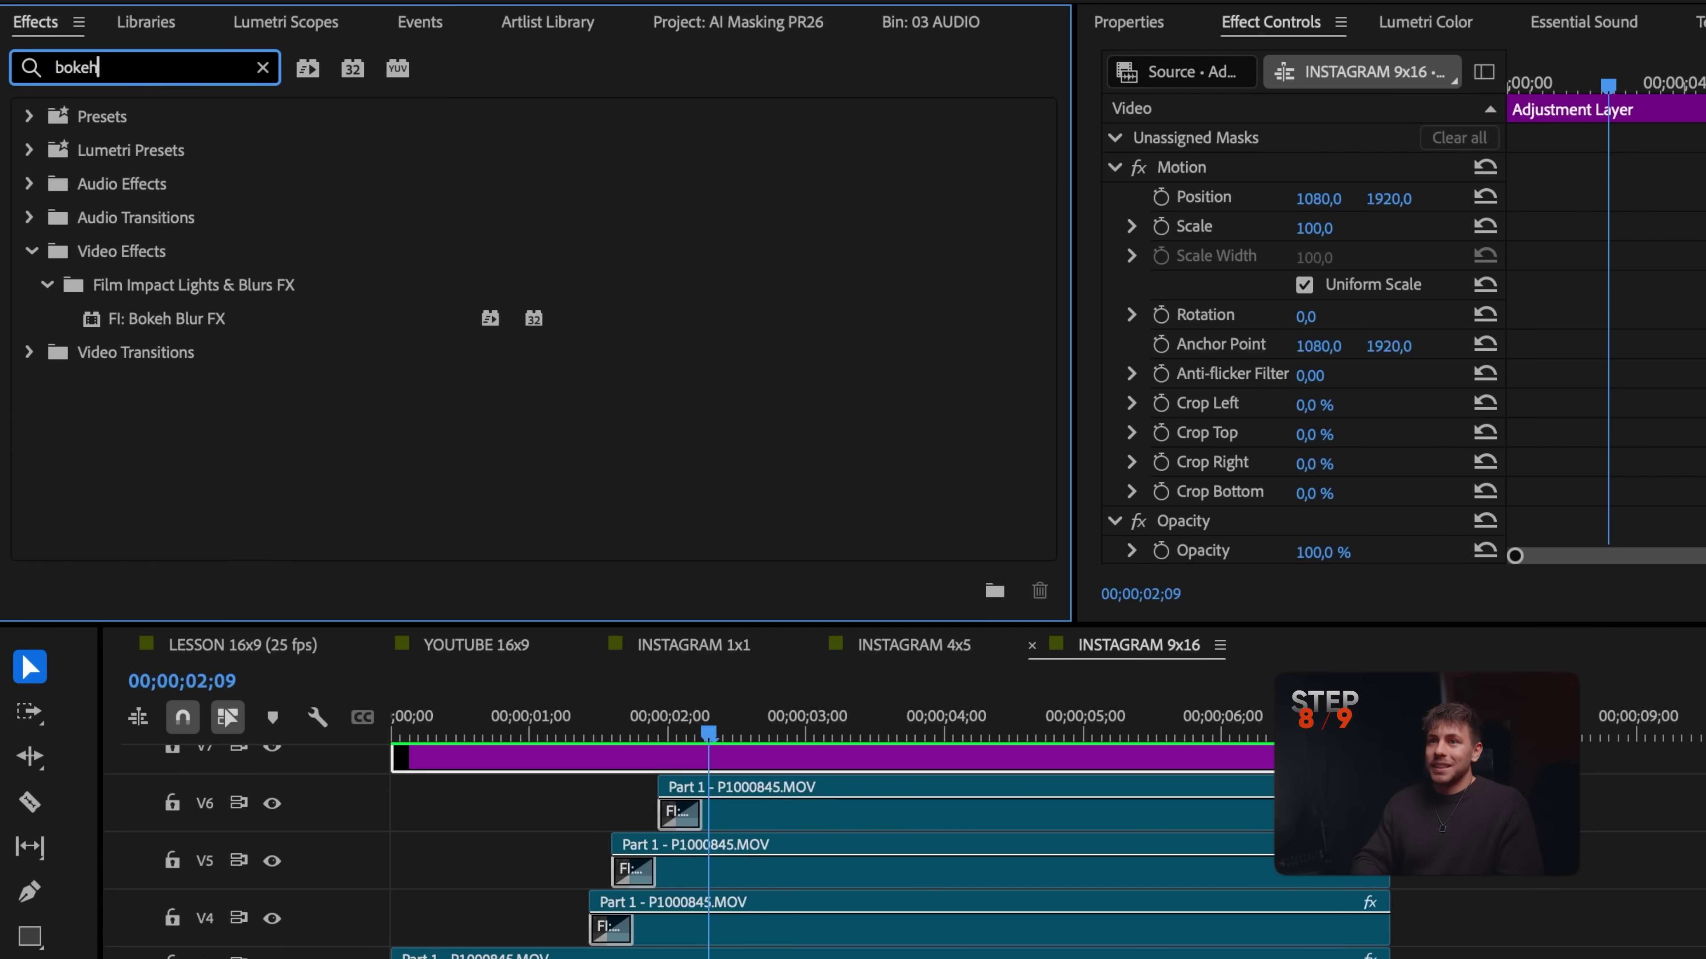
{"action": "left_click_drag", "start_coordinate": [164, 320], "coordinate": [645, 757]}
{"action": "double_click", "coordinate": [116, 65]}
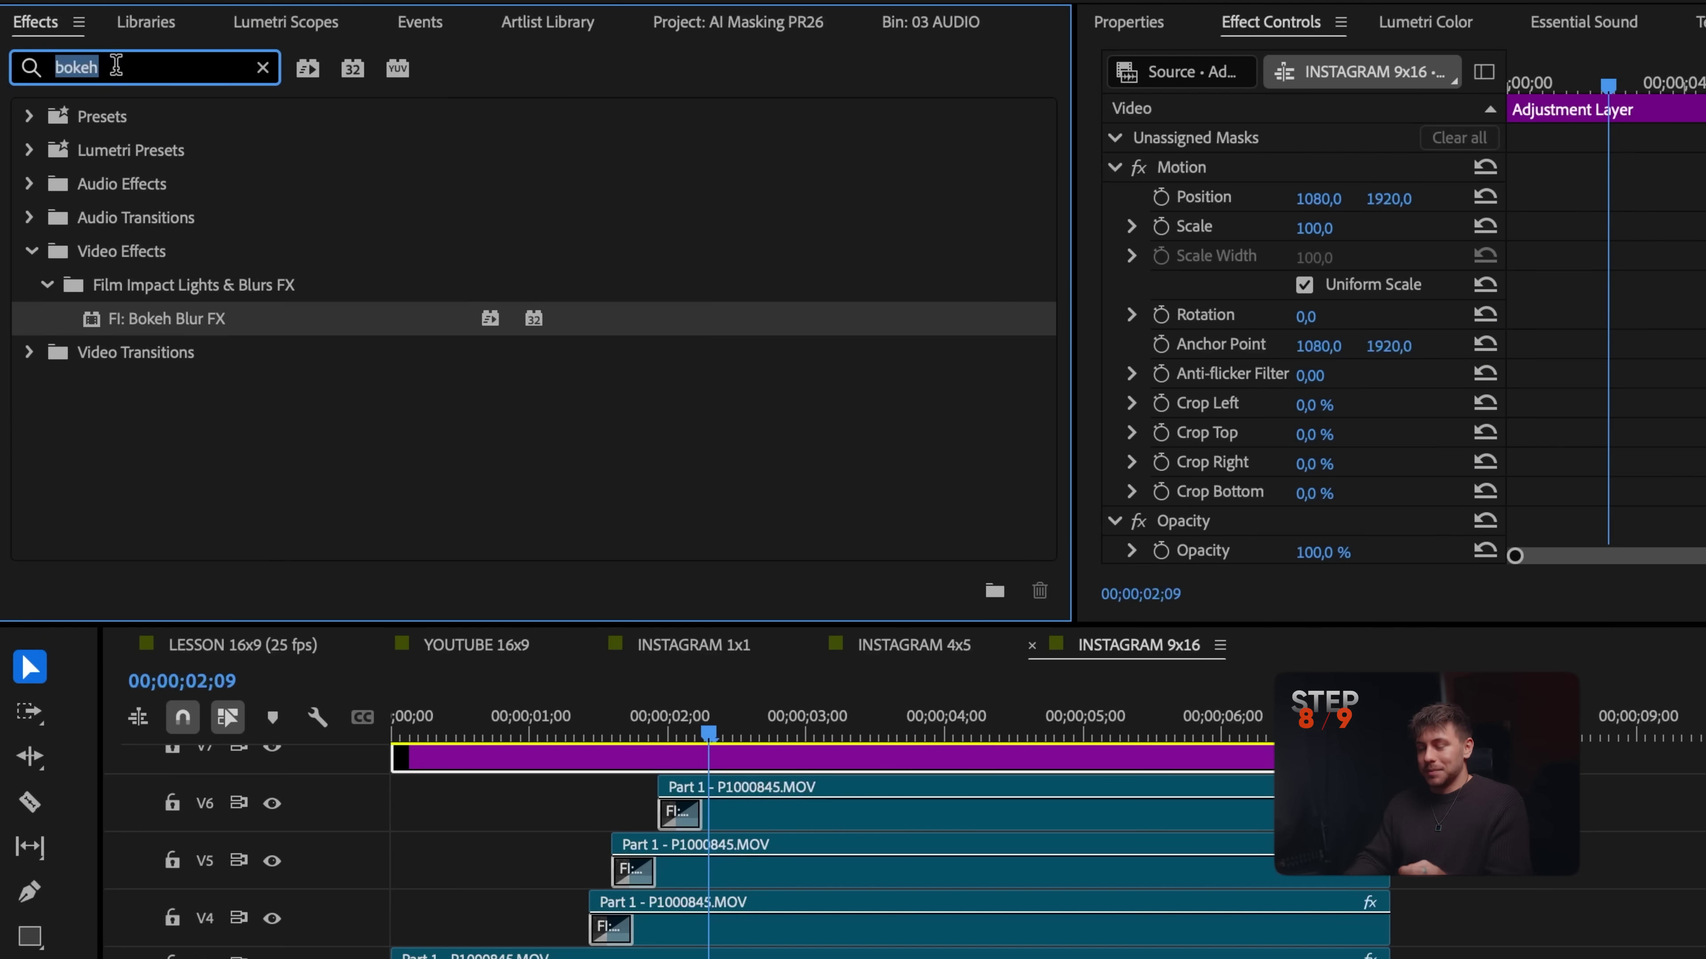
Step: Find the FI: RGB Split FX effect and apply it to the adjustment layer on V7
{"action": "key", "text": "BackSpace"}
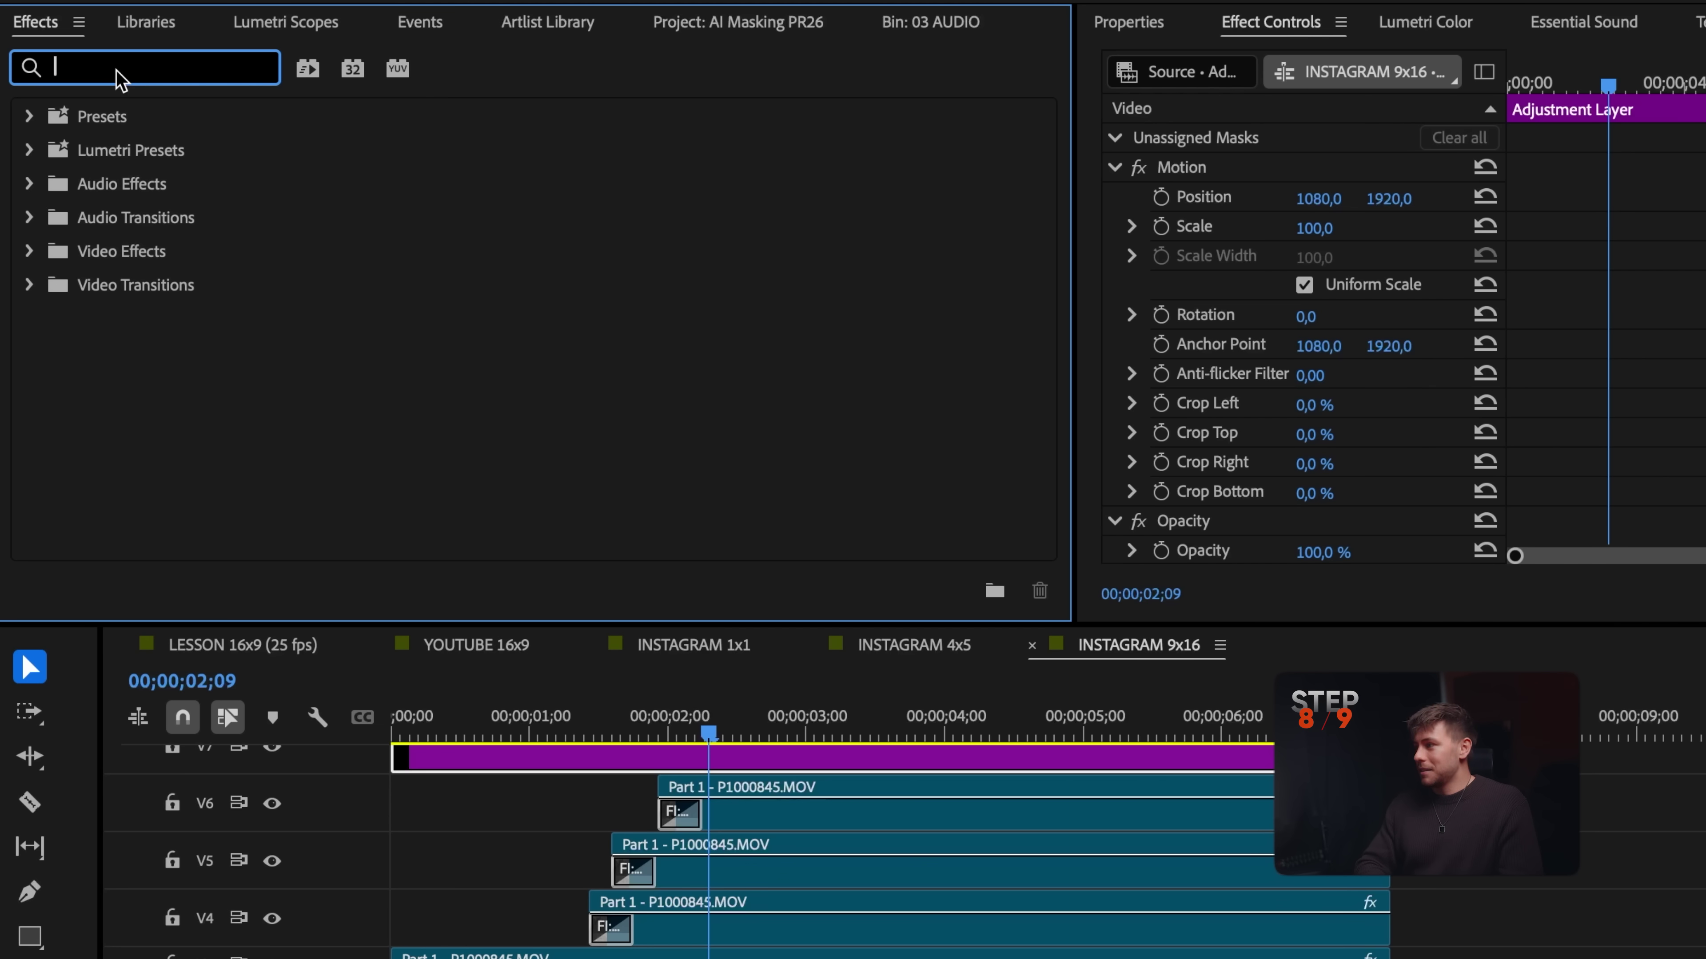
{"action": "type", "text": "rgb spl"}
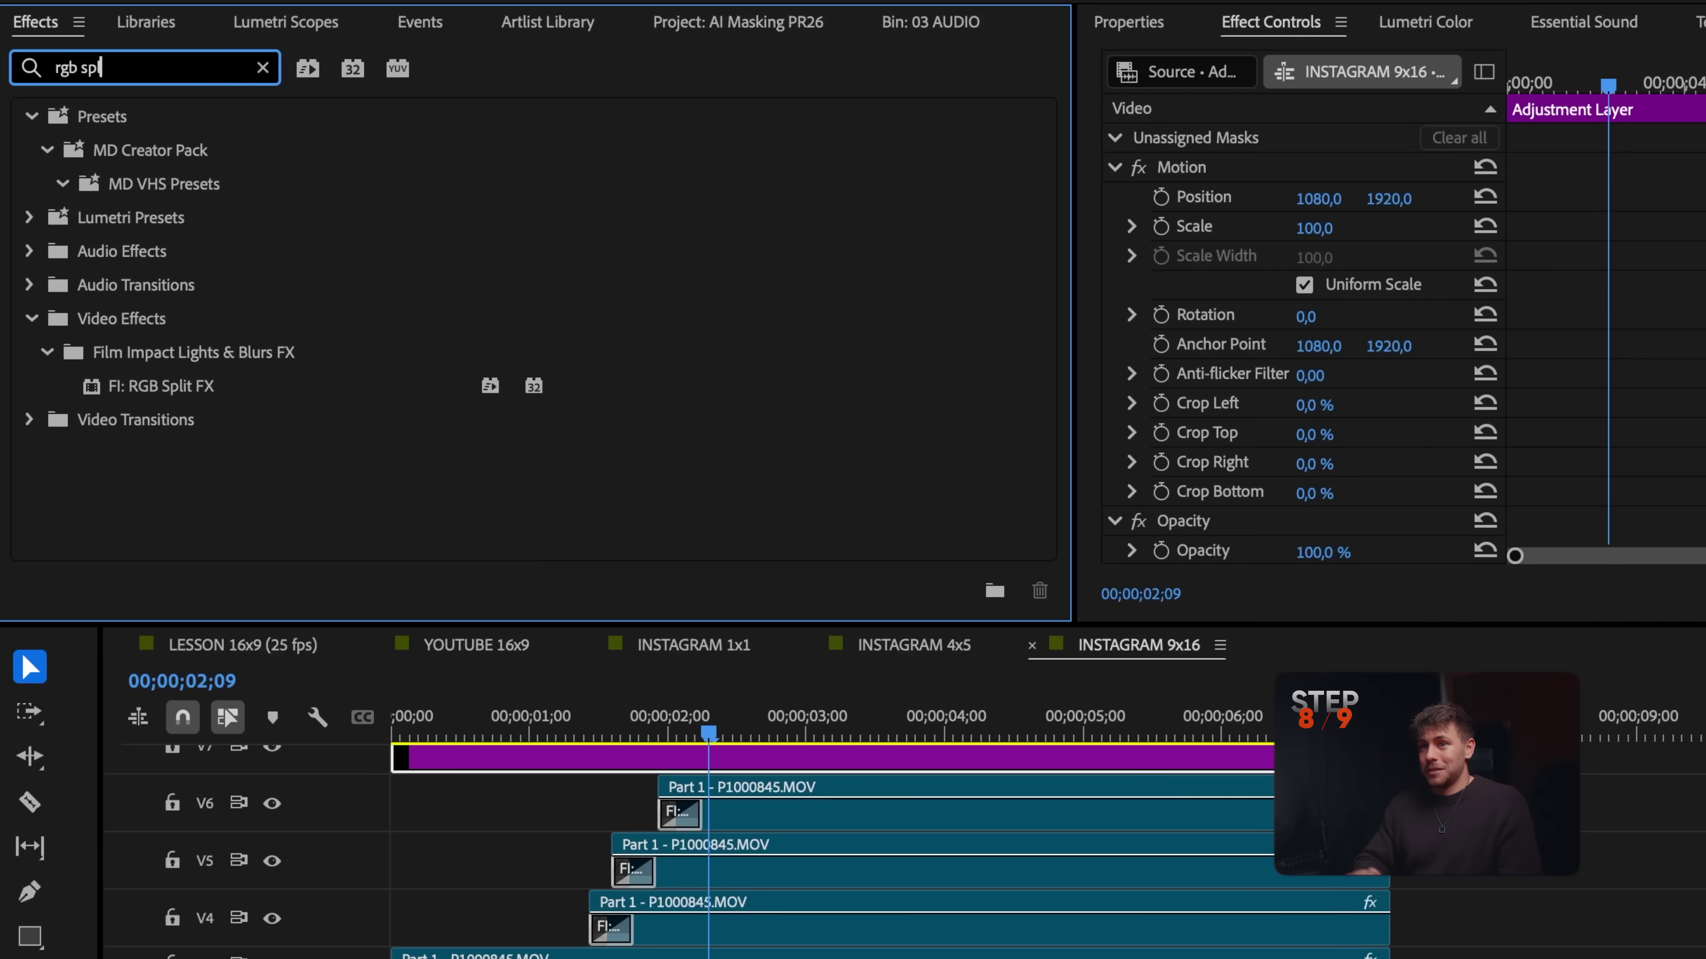
{"action": "left_click_drag", "start_coordinate": [118, 384], "coordinate": [589, 759]}
{"action": "scroll", "coordinate": [1234, 408], "scroll_direction": "down", "scroll_amount": 10}
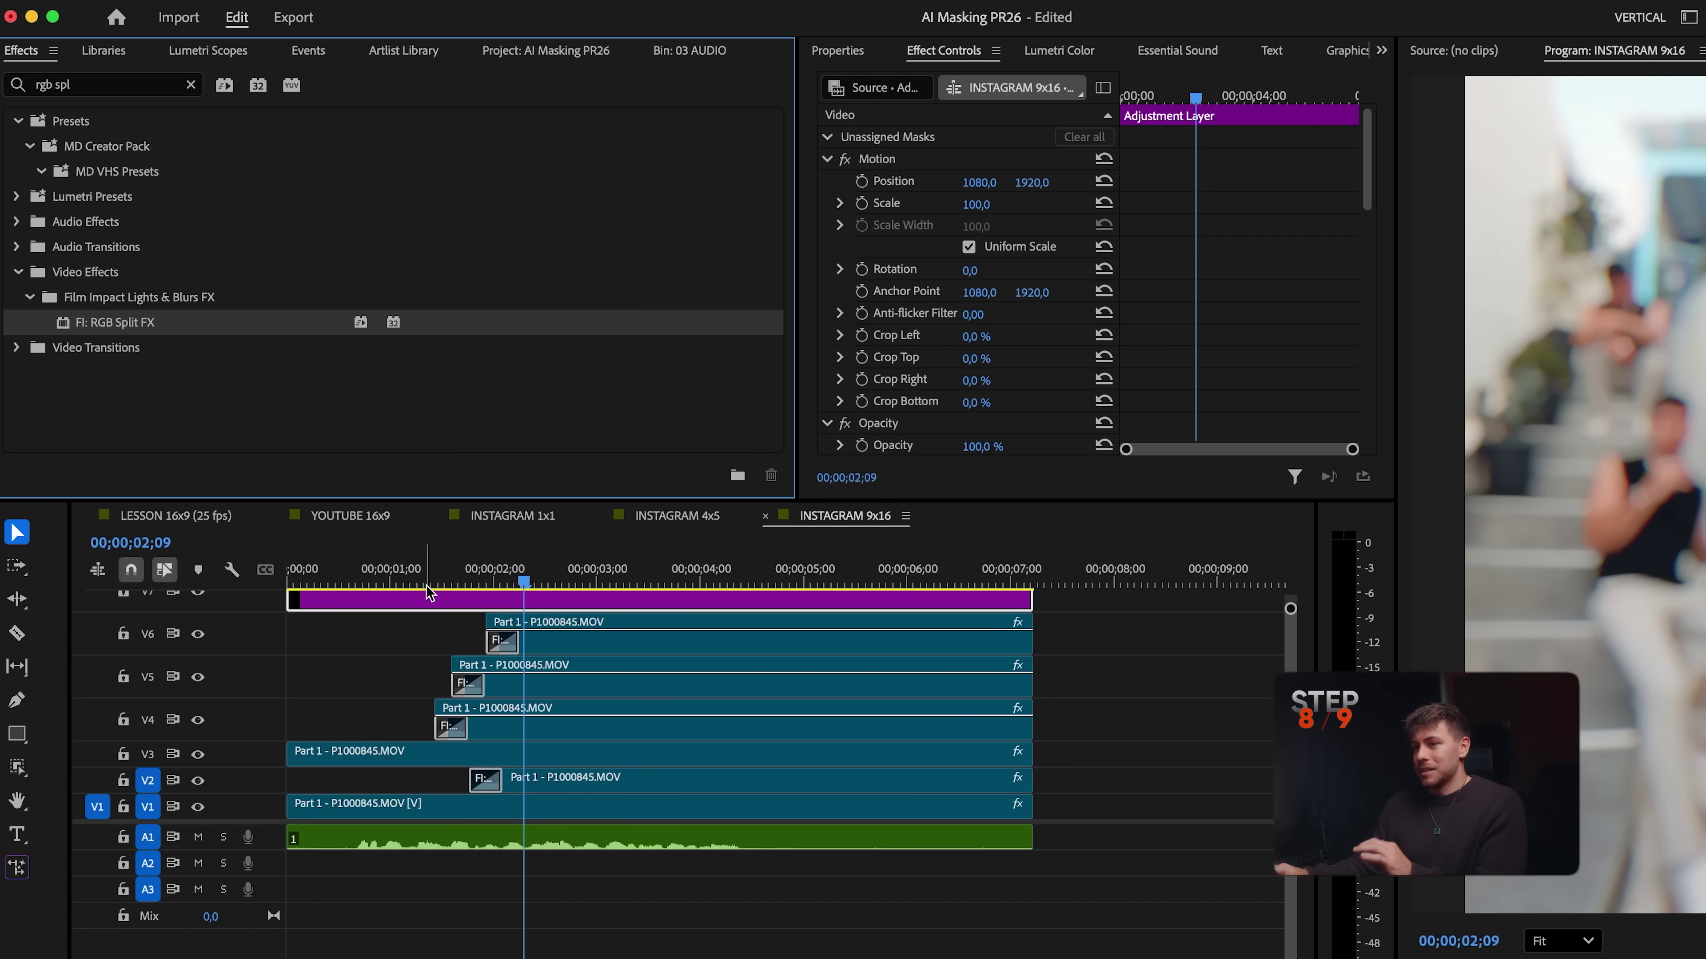
{"action": "scroll", "coordinate": [918, 343], "scroll_direction": "down", "scroll_amount": 3}
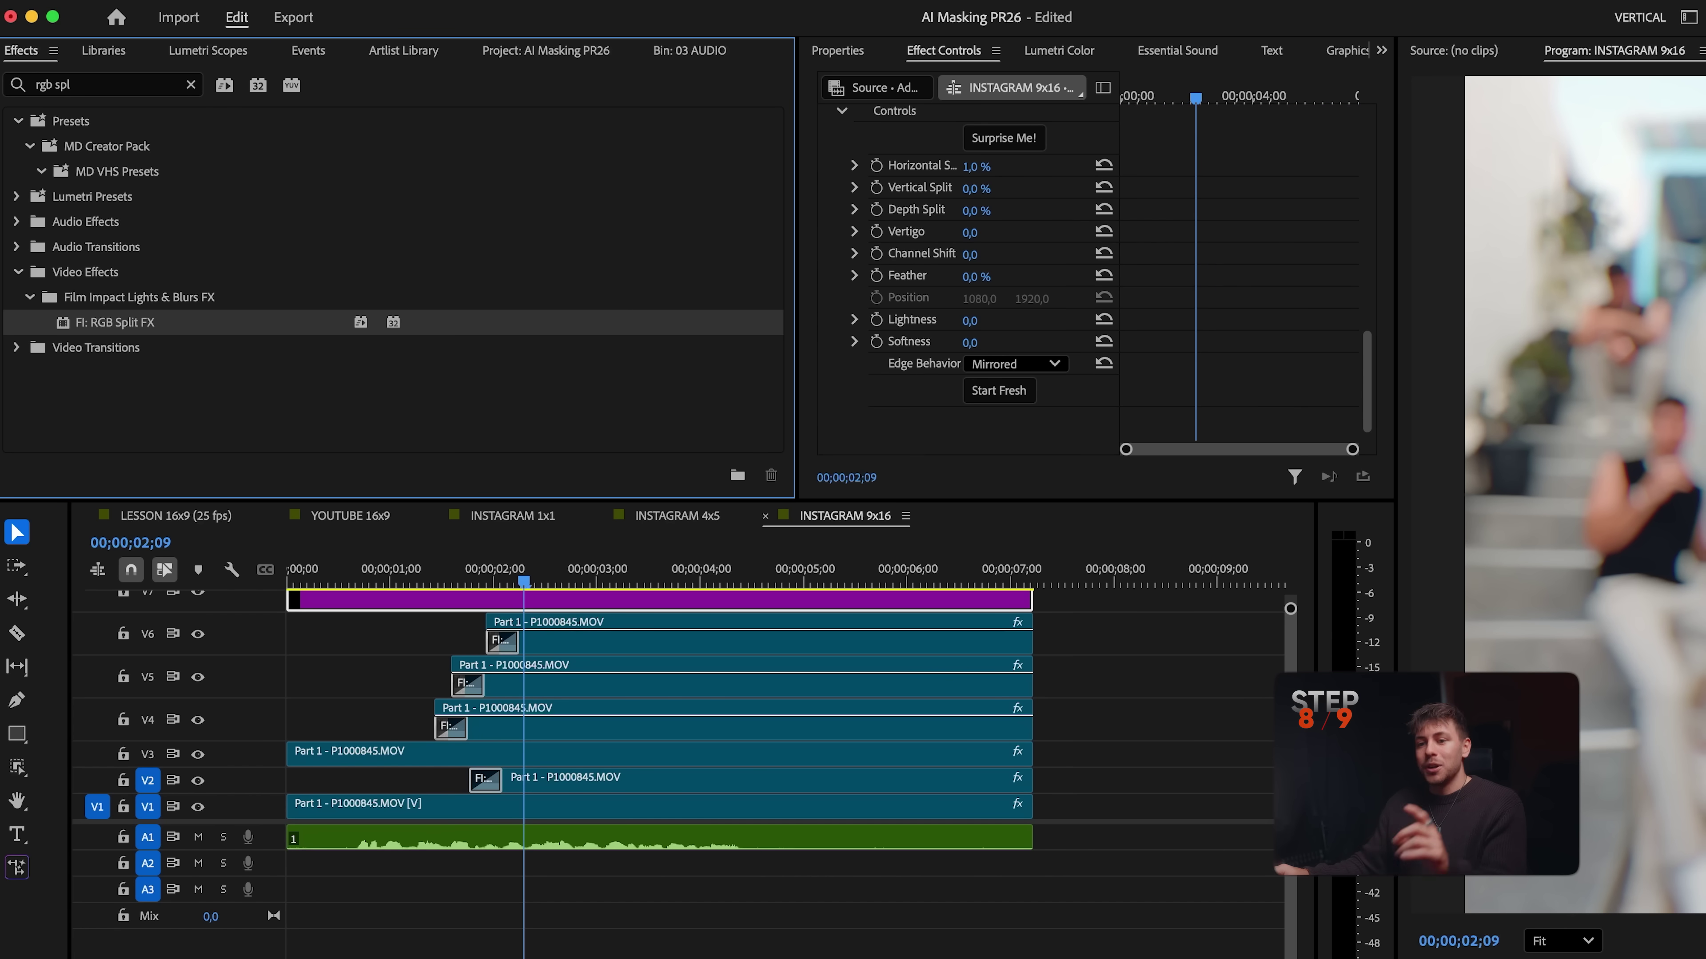
Step: Draw a tall ellipse mask over the middle of the frame on the adjustment layer with a feather of 371,7
{"action": "left_click", "coordinate": [17, 768]}
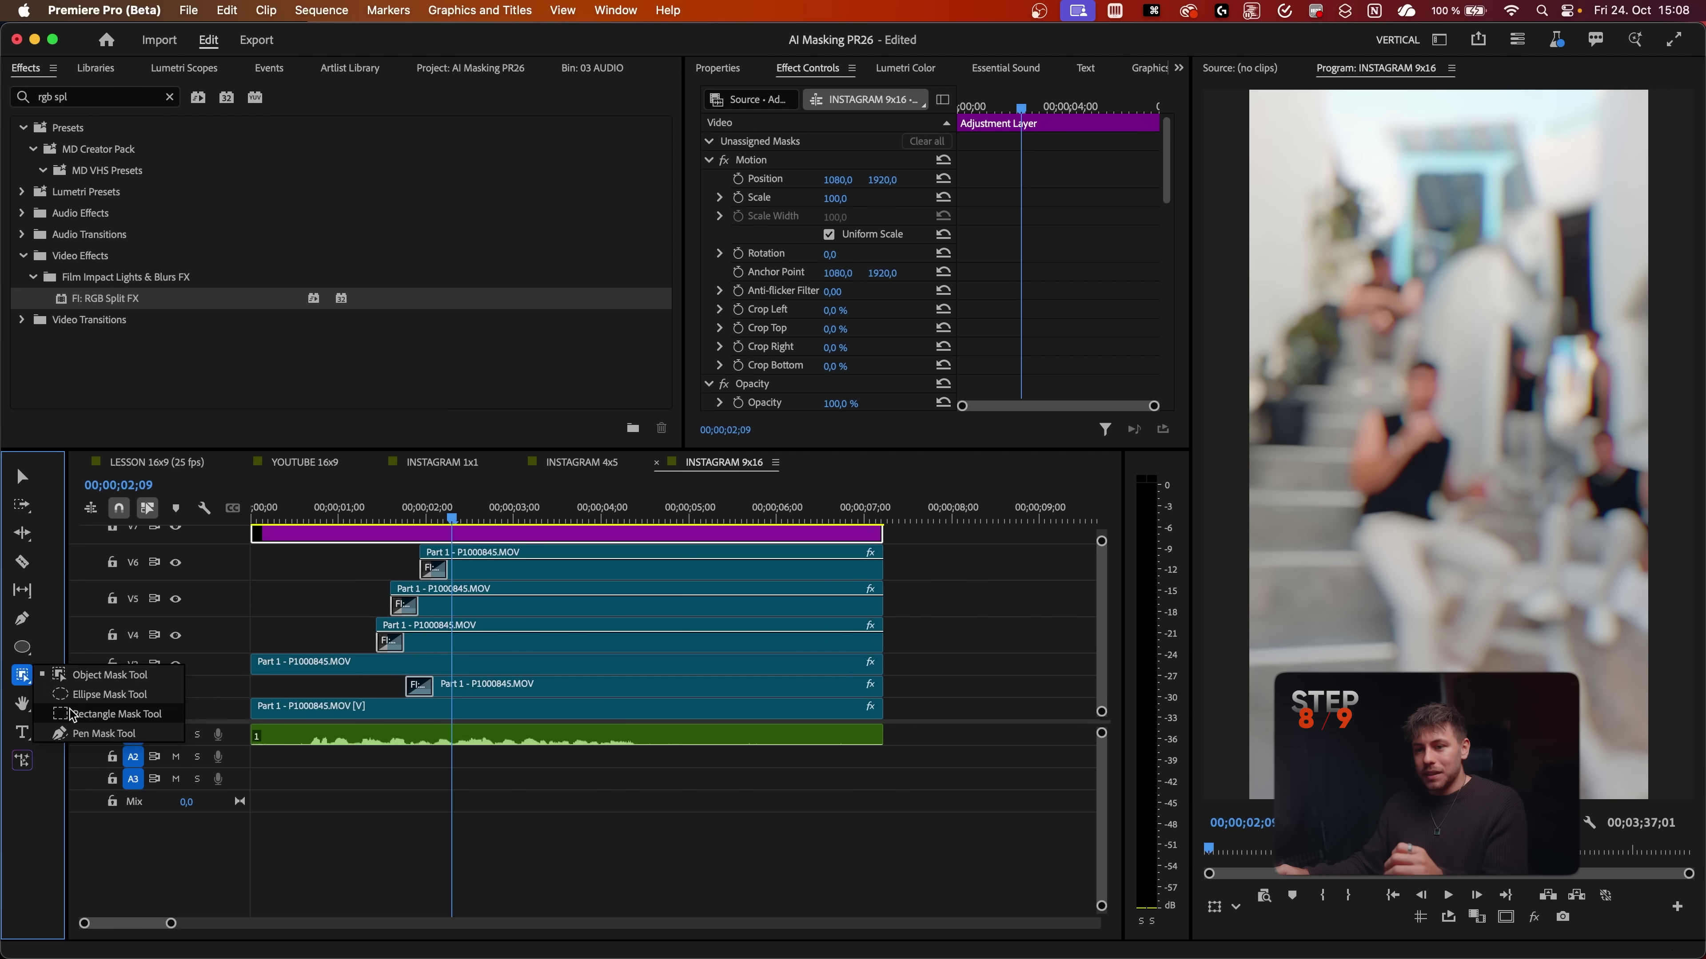
{"action": "left_click", "coordinate": [81, 694]}
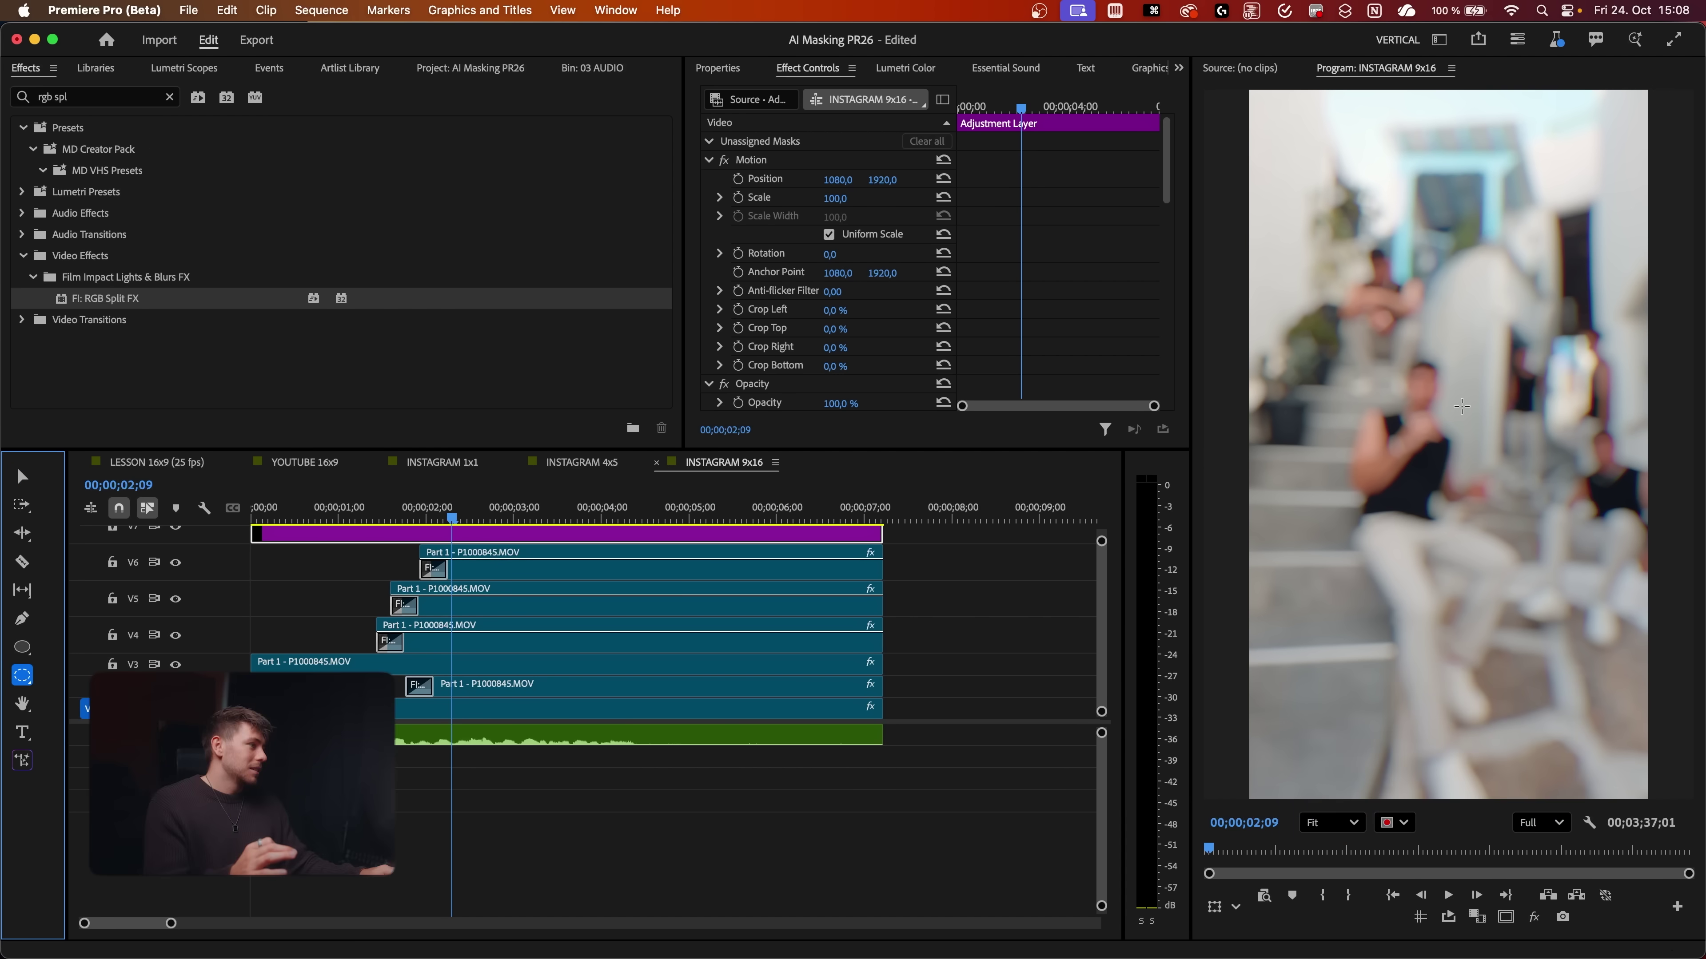
{"action": "left_click_drag", "start_coordinate": [1457, 406], "coordinate": [1607, 648]}
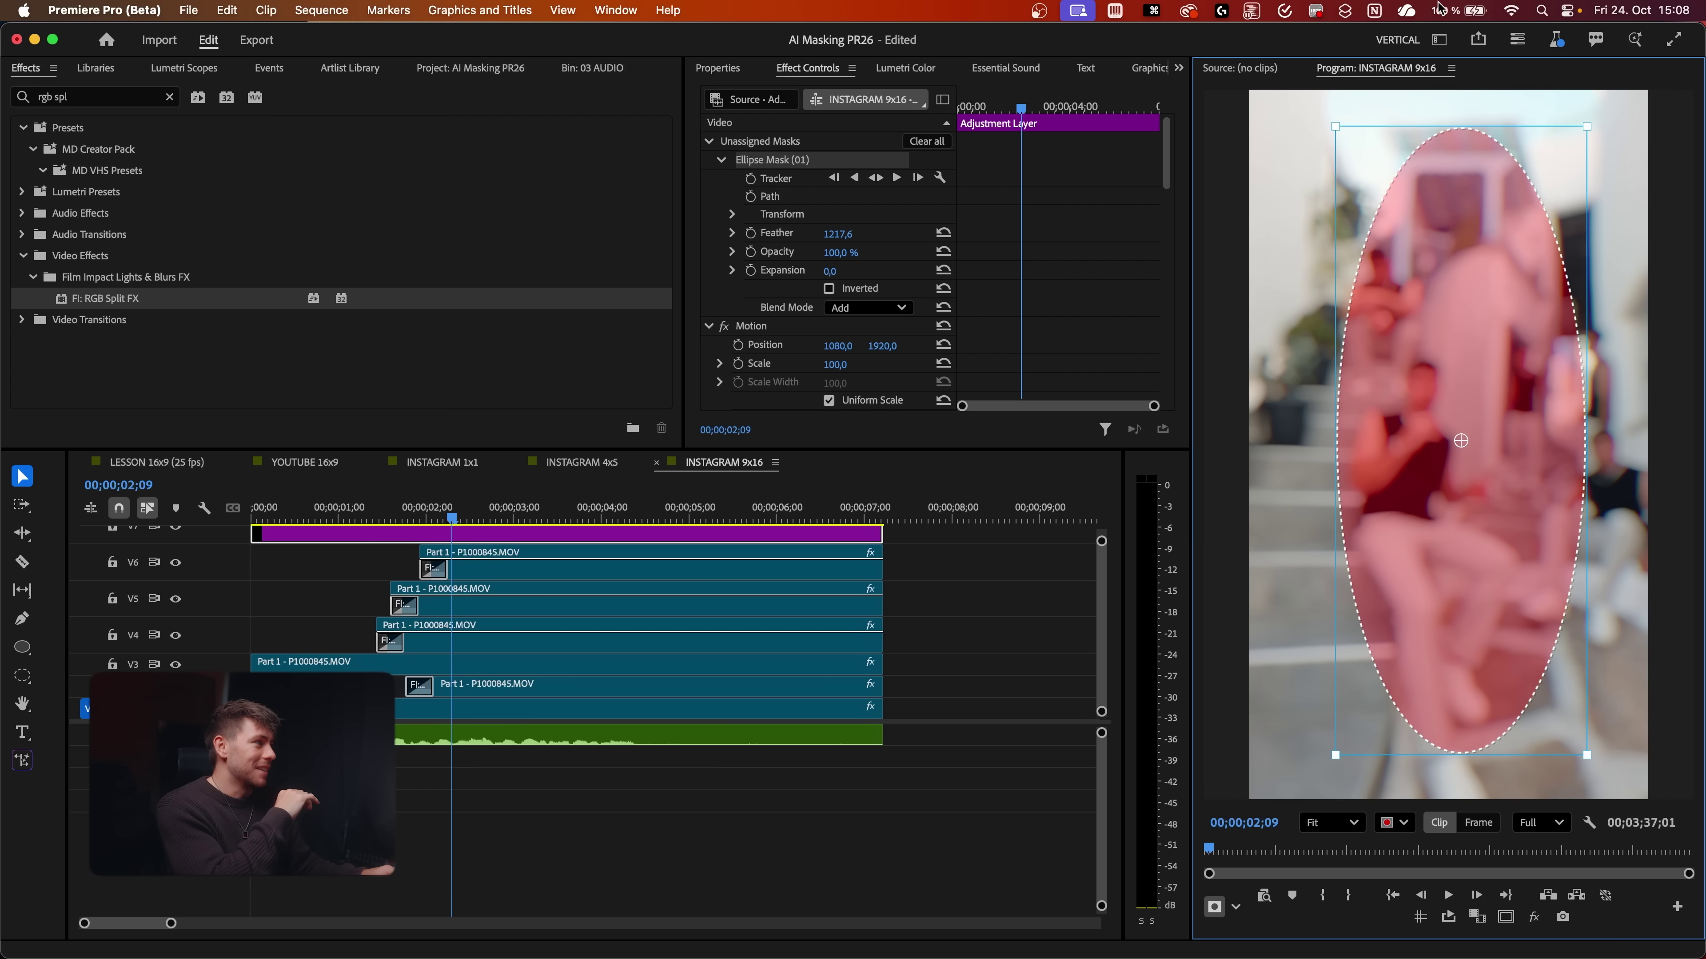
{"action": "left_click_drag", "start_coordinate": [1436, 3], "coordinate": [1442, 80]}
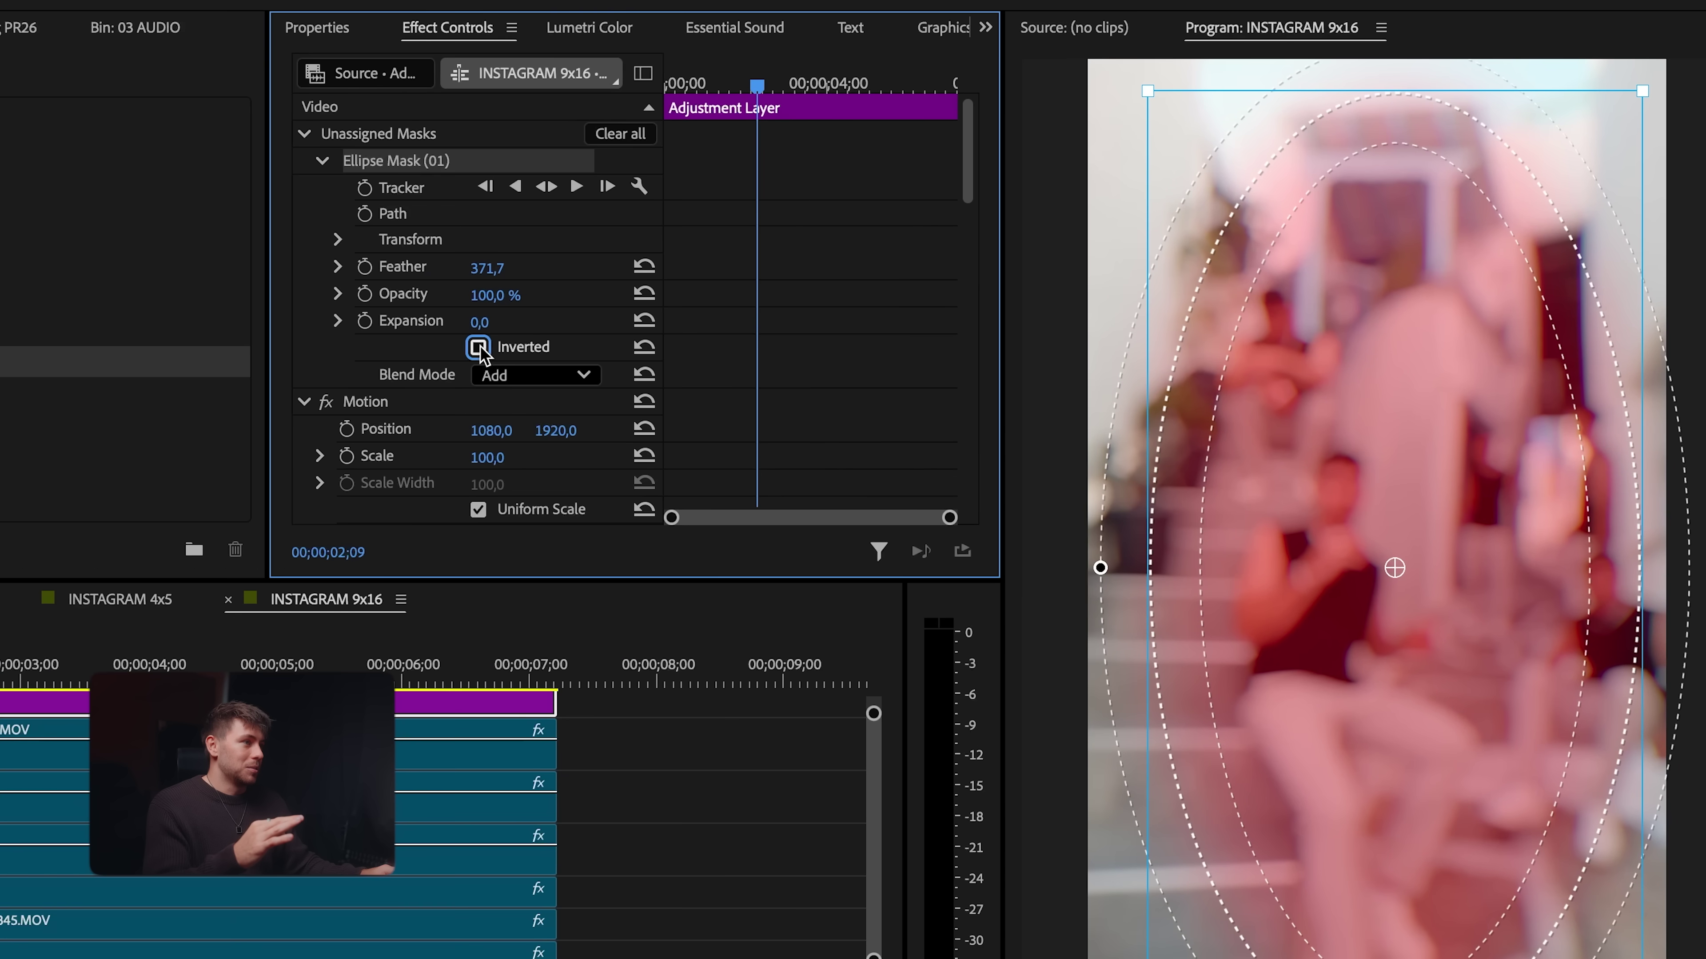
Step: Invert the ellipse mask and assign it to the adjustment layer's Opacity so the effects cover only the frame edges
{"action": "left_click", "coordinate": [829, 288]}
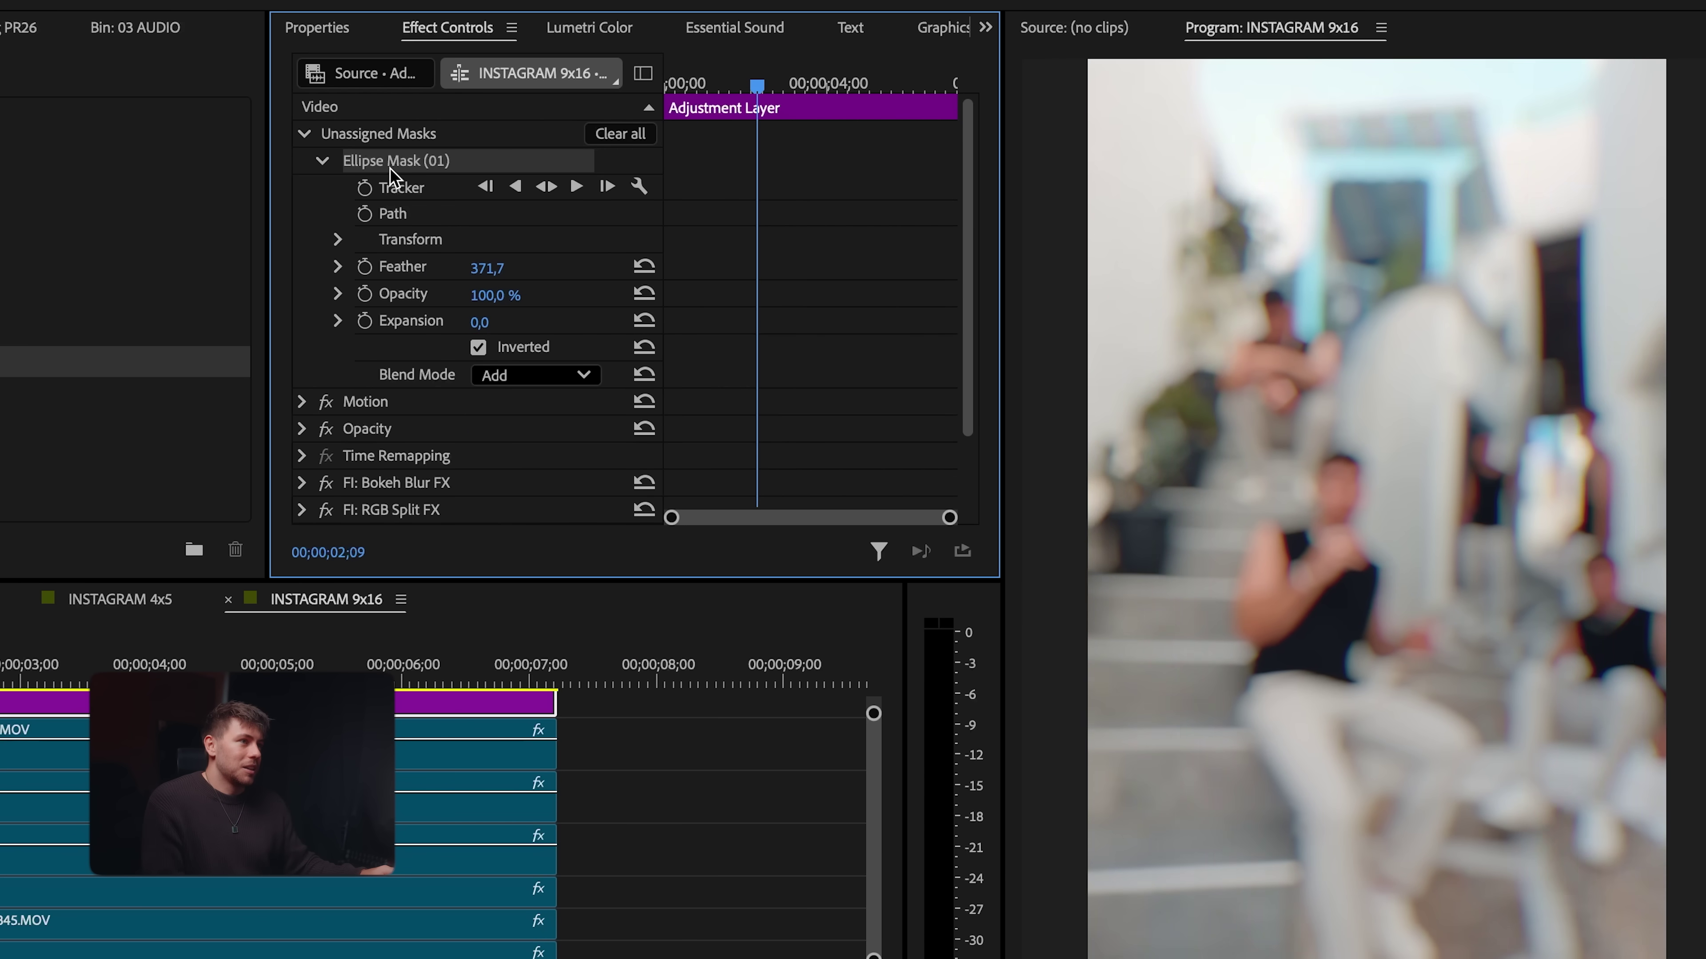
{"action": "left_click", "coordinate": [388, 164]}
{"action": "left_click_drag", "start_coordinate": [424, 403], "coordinate": [385, 430]}
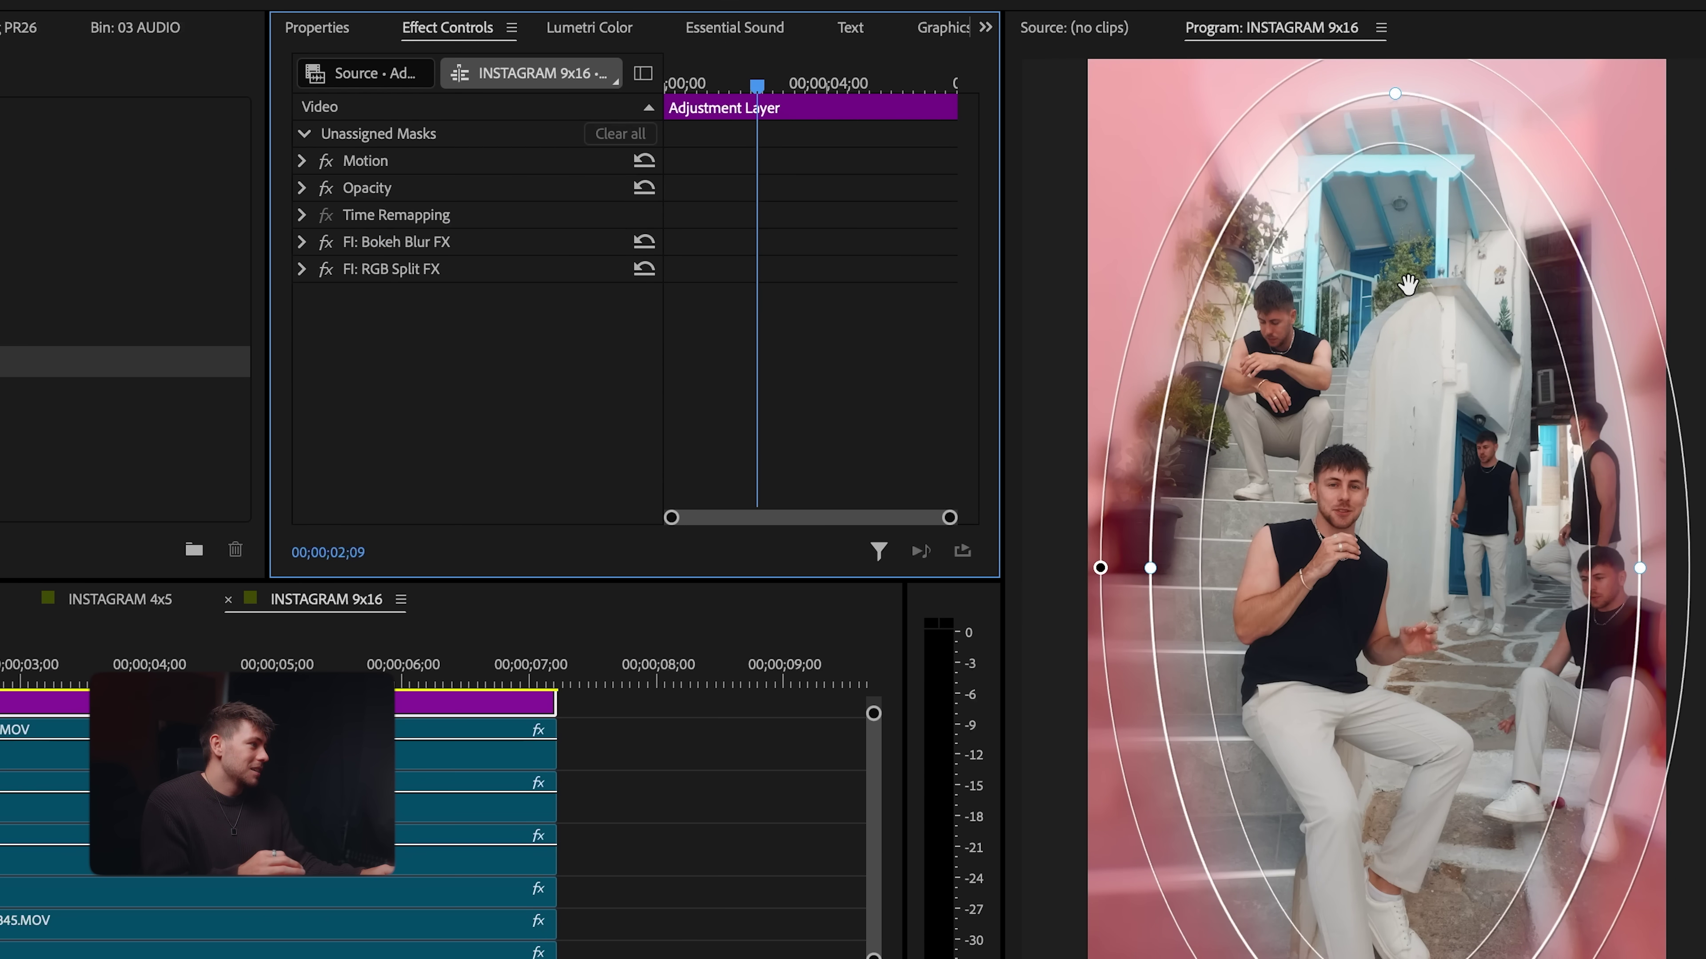
{"action": "left_click", "coordinate": [684, 722]}
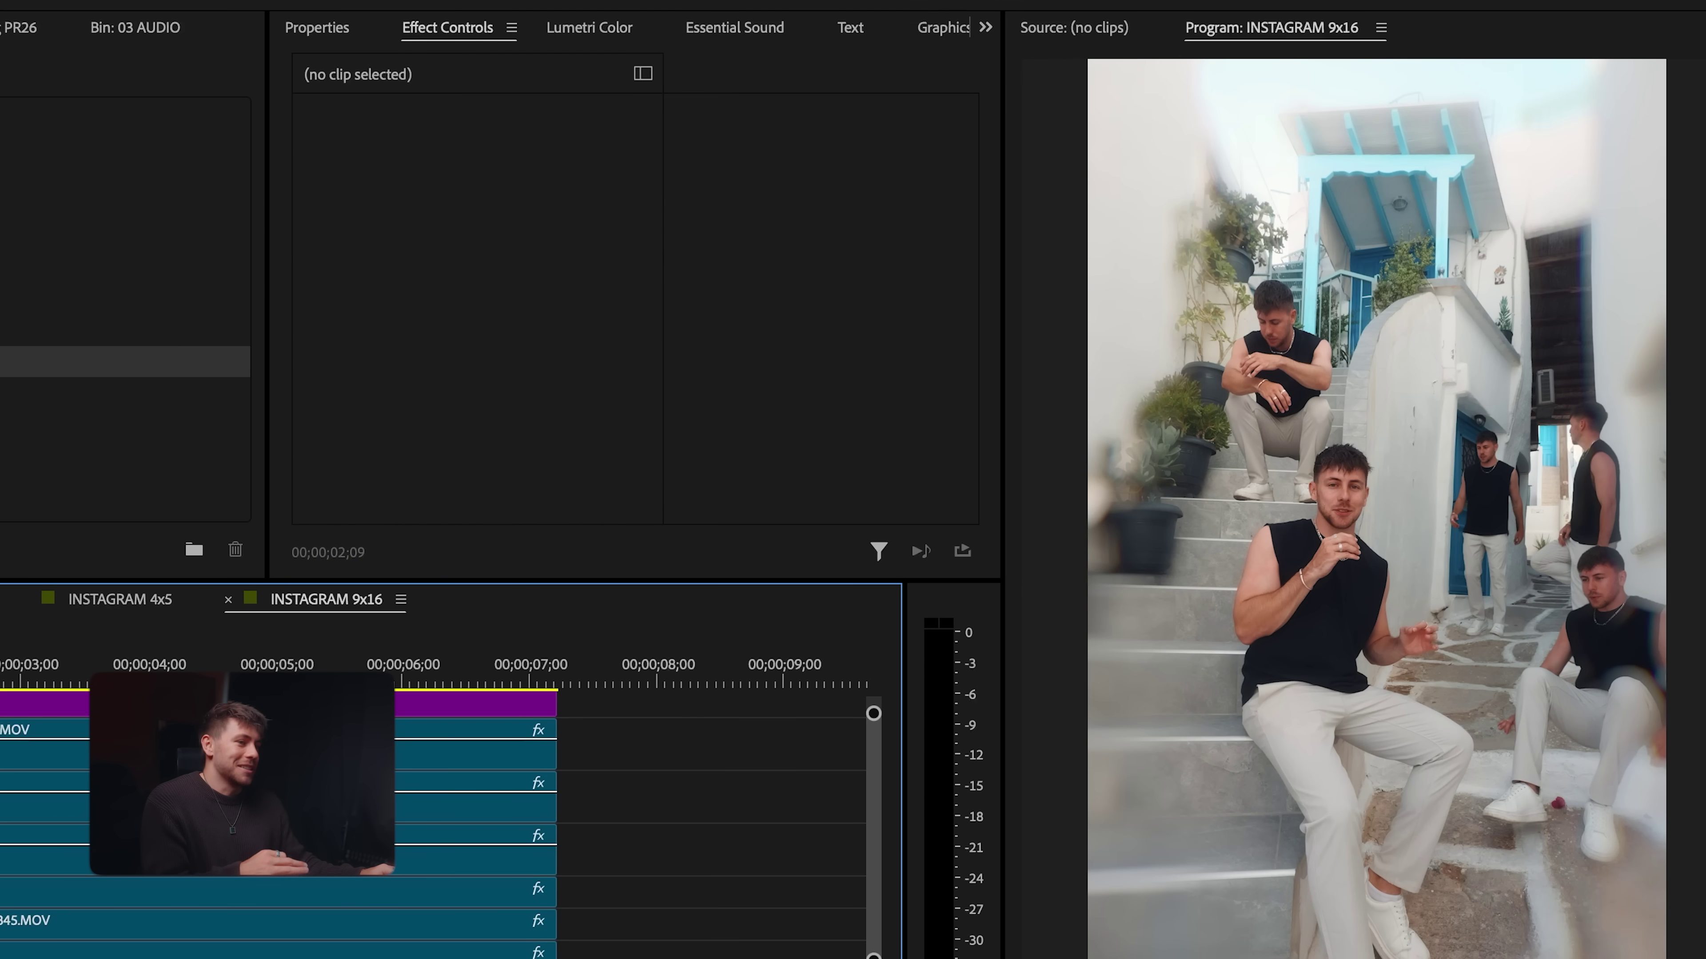
Step: Set the adjustment layer's FI: Bokeh Blur FX Blur Amount to 10 and strengthen its RGB split
{"action": "left_click", "coordinate": [322, 704]}
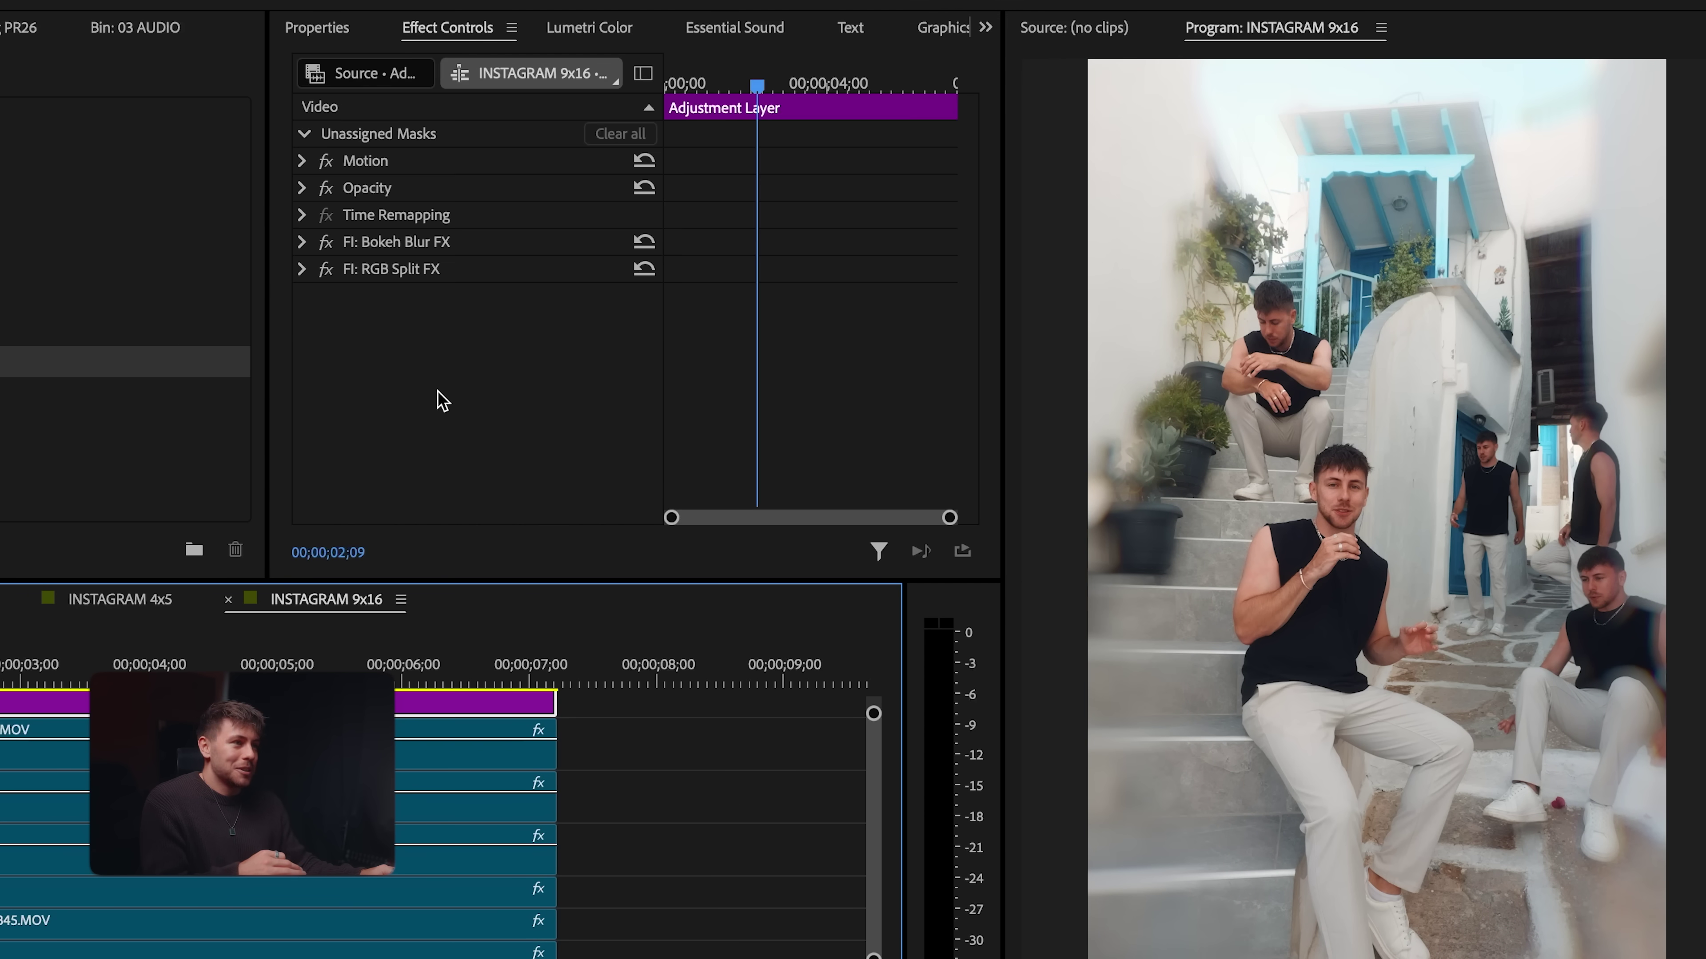
{"action": "left_click", "coordinate": [302, 244]}
{"action": "scroll", "coordinate": [430, 282], "scroll_direction": "down", "scroll_amount": 1}
{"action": "left_click", "coordinate": [484, 311]}
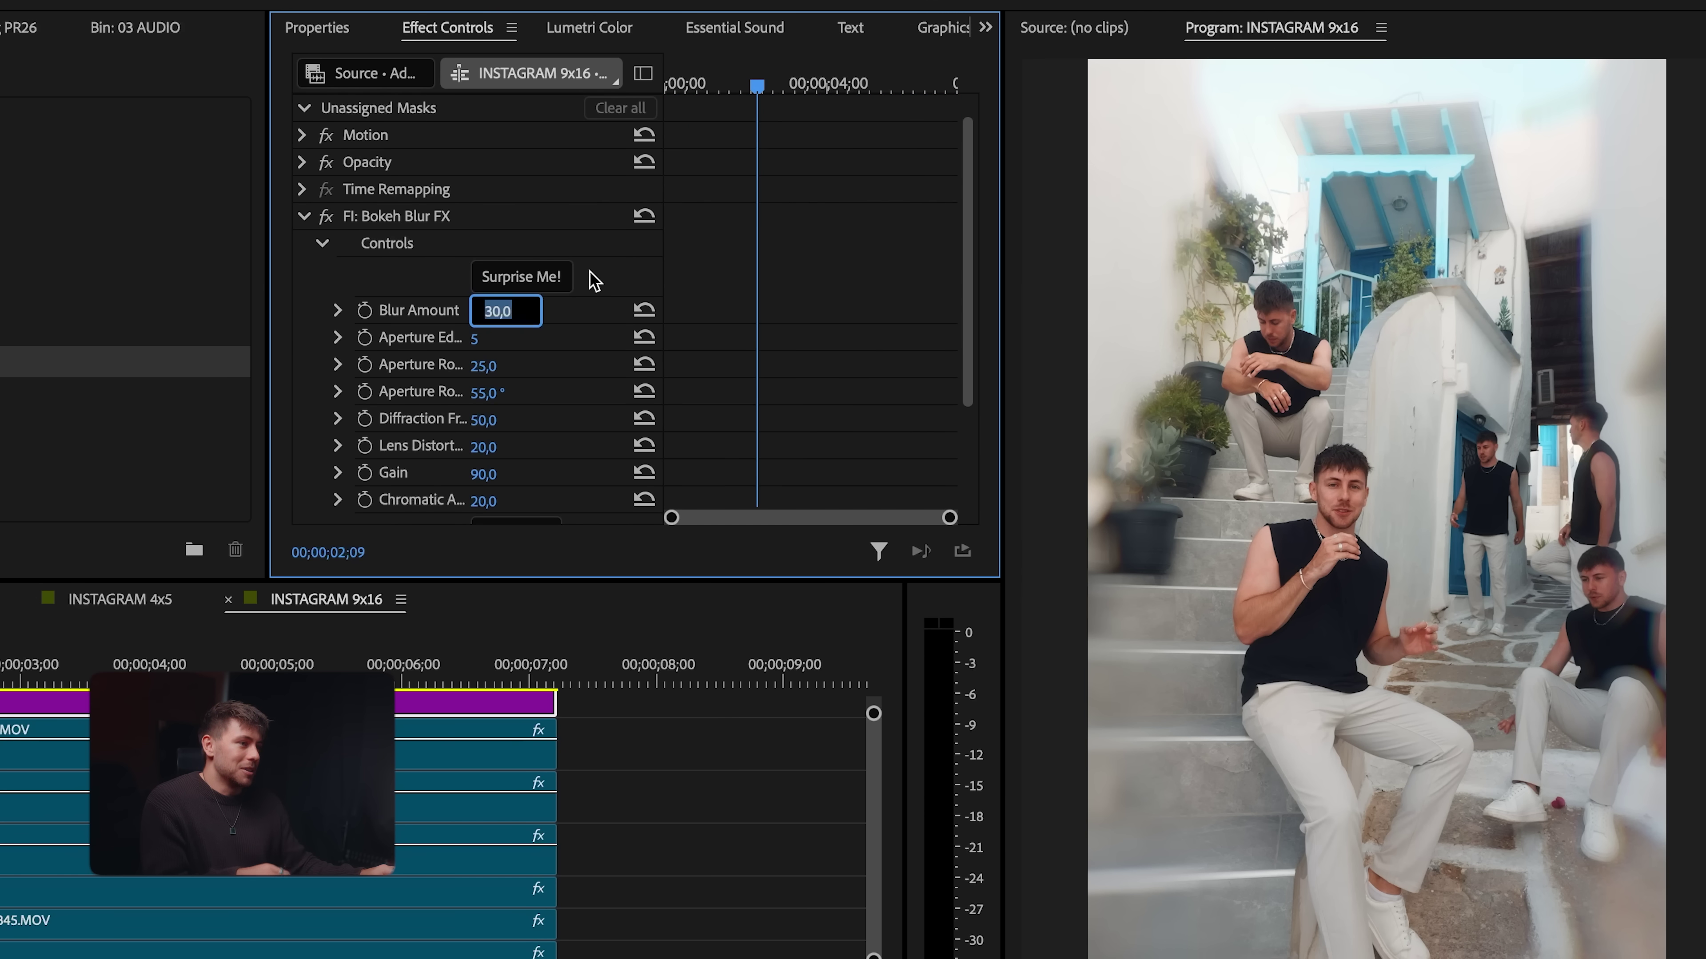
{"action": "key", "text": "Return"}
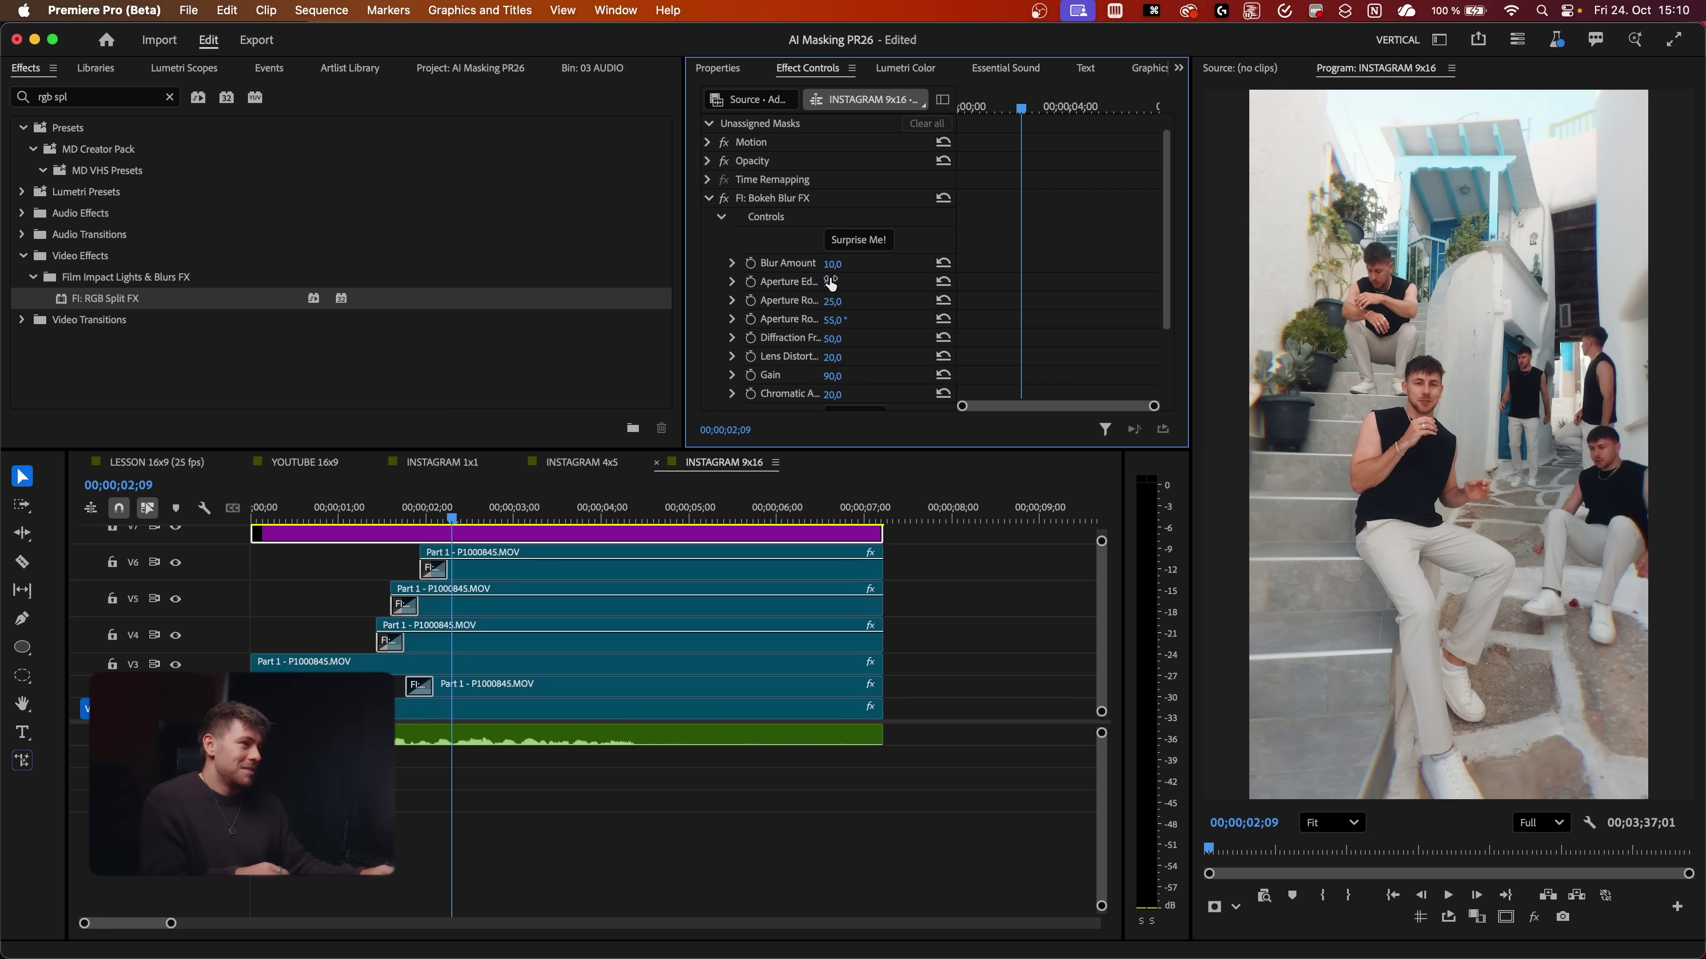
{"action": "type", "text": "15"}
{"action": "key", "text": "Return"}
Step: Play back the INSTAGRAM 9x16 sequence to check the edge blur and RGB split over the cloned clips
{"action": "key", "text": "space"}
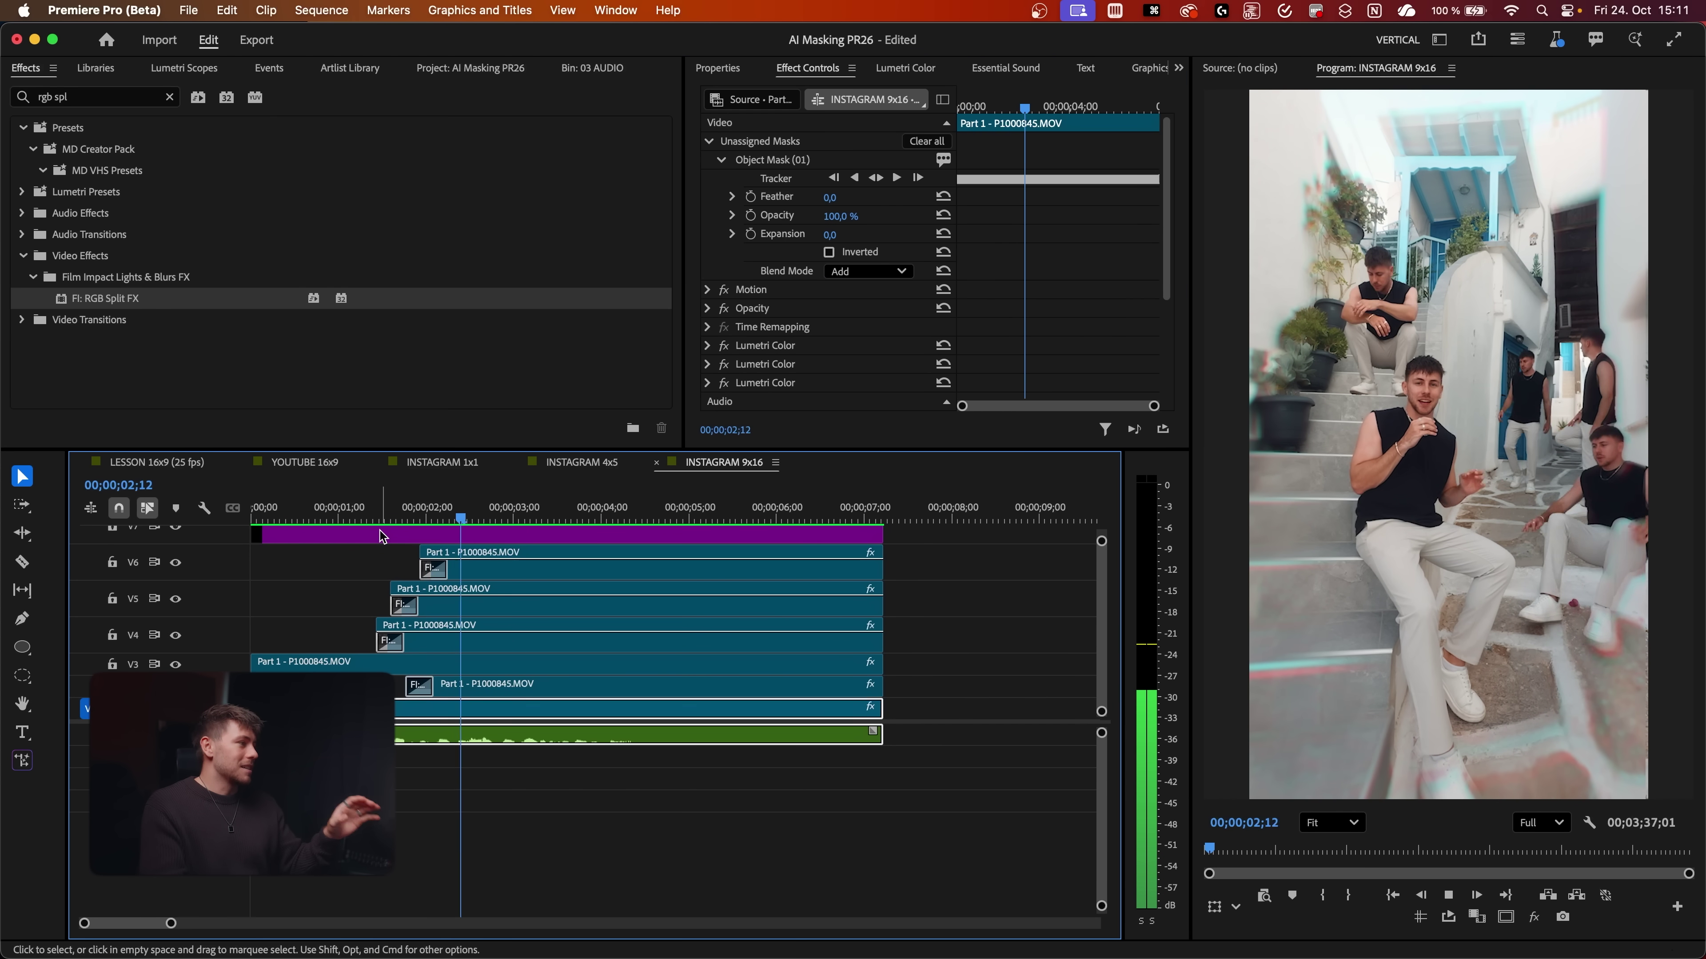
{"action": "key", "text": "space"}
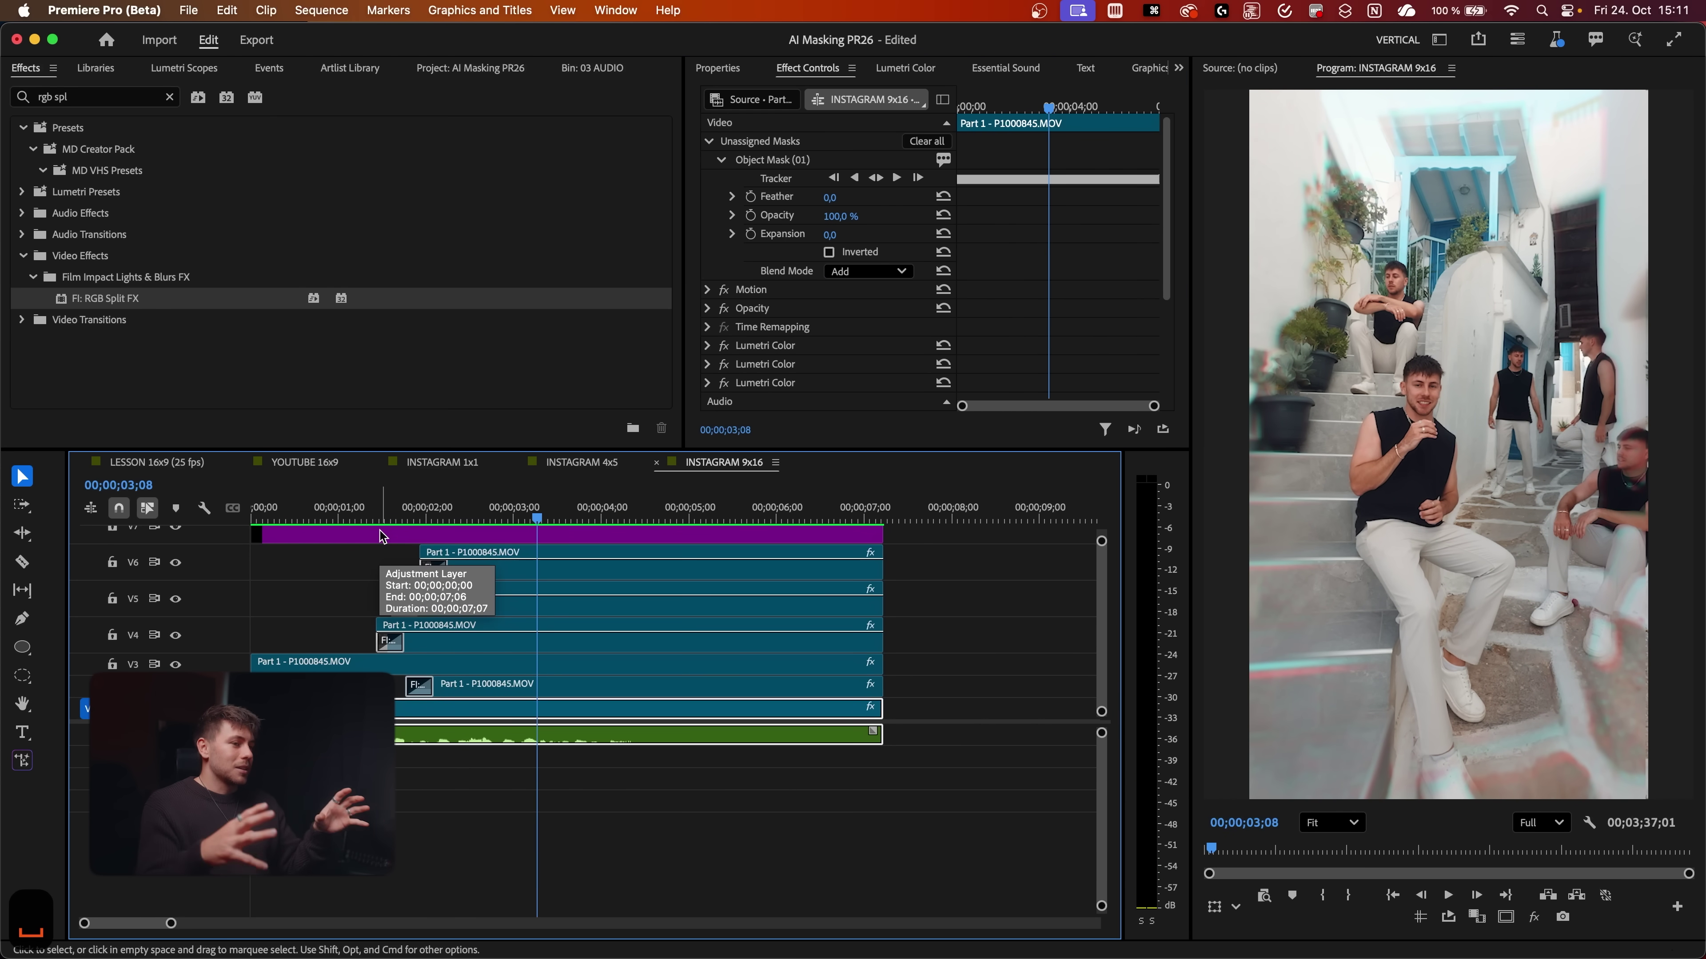
{"action": "left_click_drag", "start_coordinate": [312, 568], "coordinate": [453, 704]}
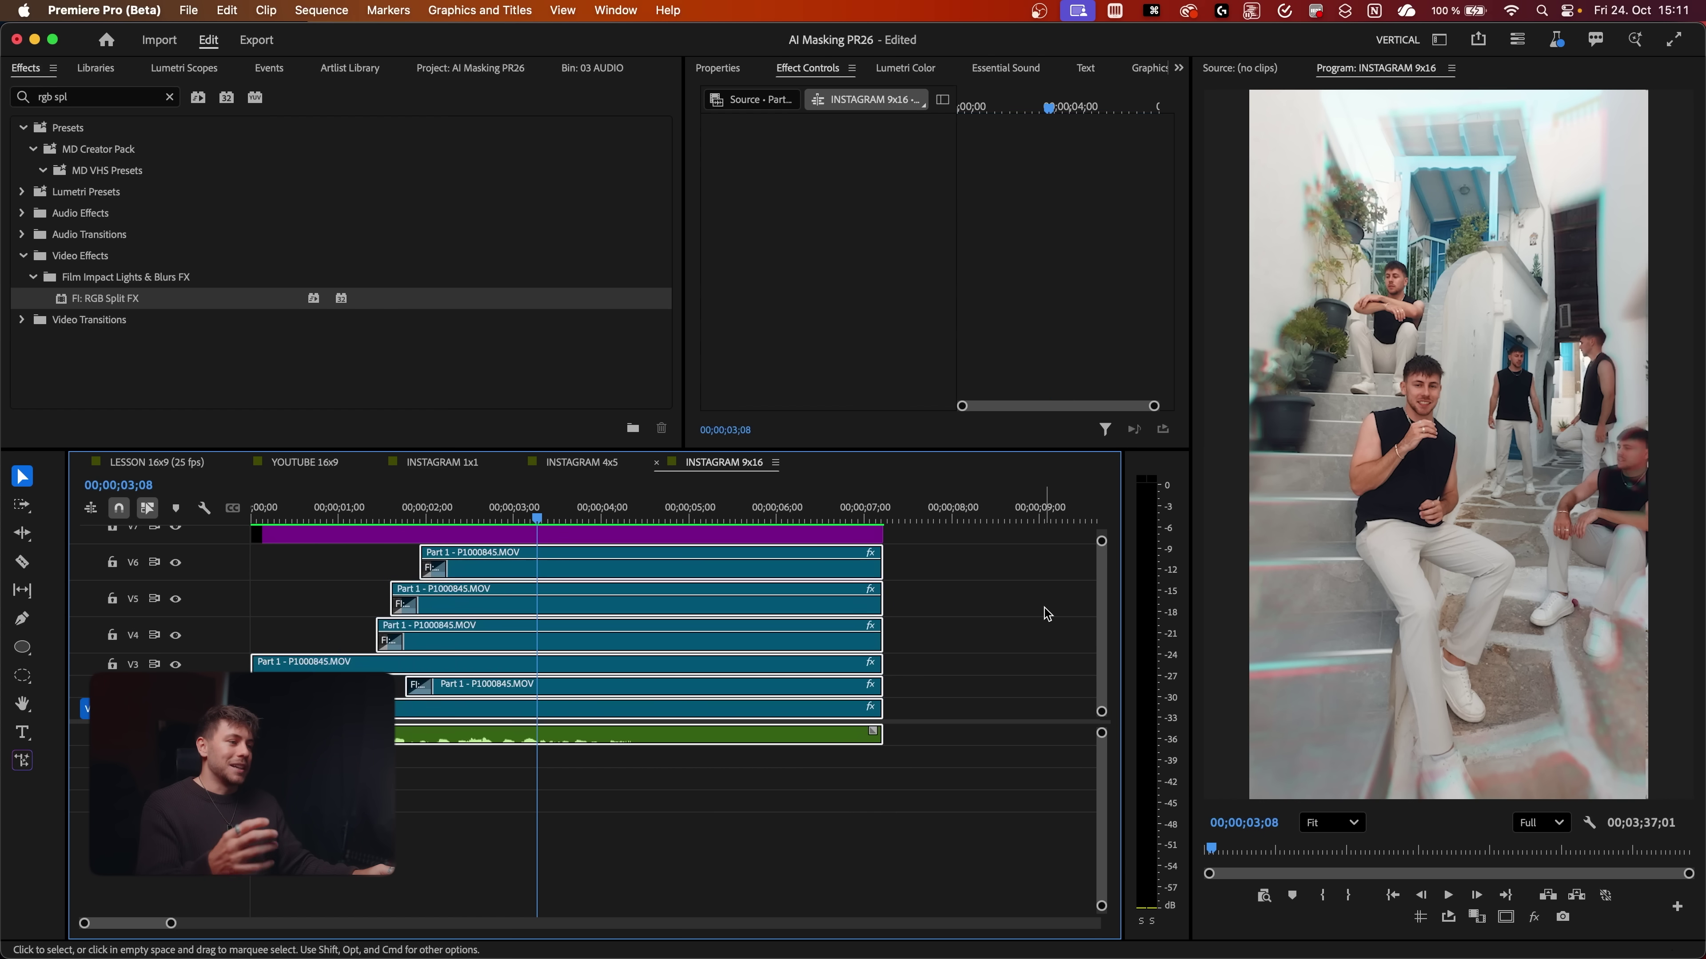
{"action": "left_click", "coordinate": [1044, 607]}
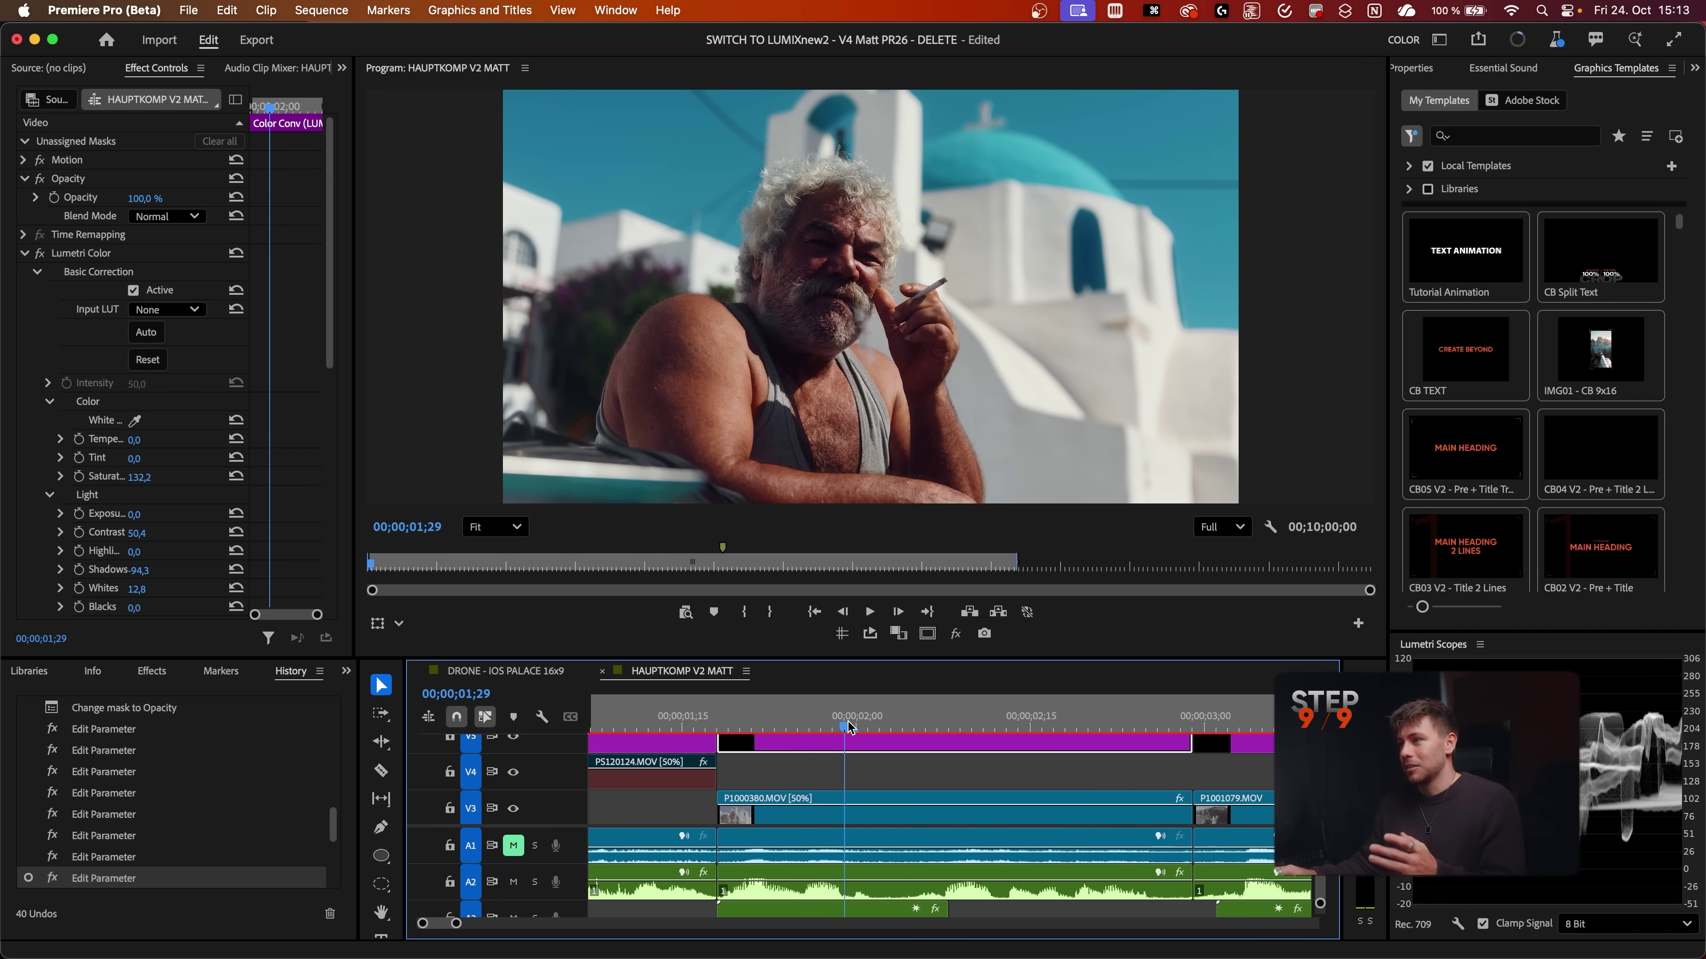
Step: In the HAUPTKOMP V2 MATT sequence, draw an ellipse mask over the man's face on P1000380.MOV with a feather of 261,1
{"action": "key", "text": "super+z"}
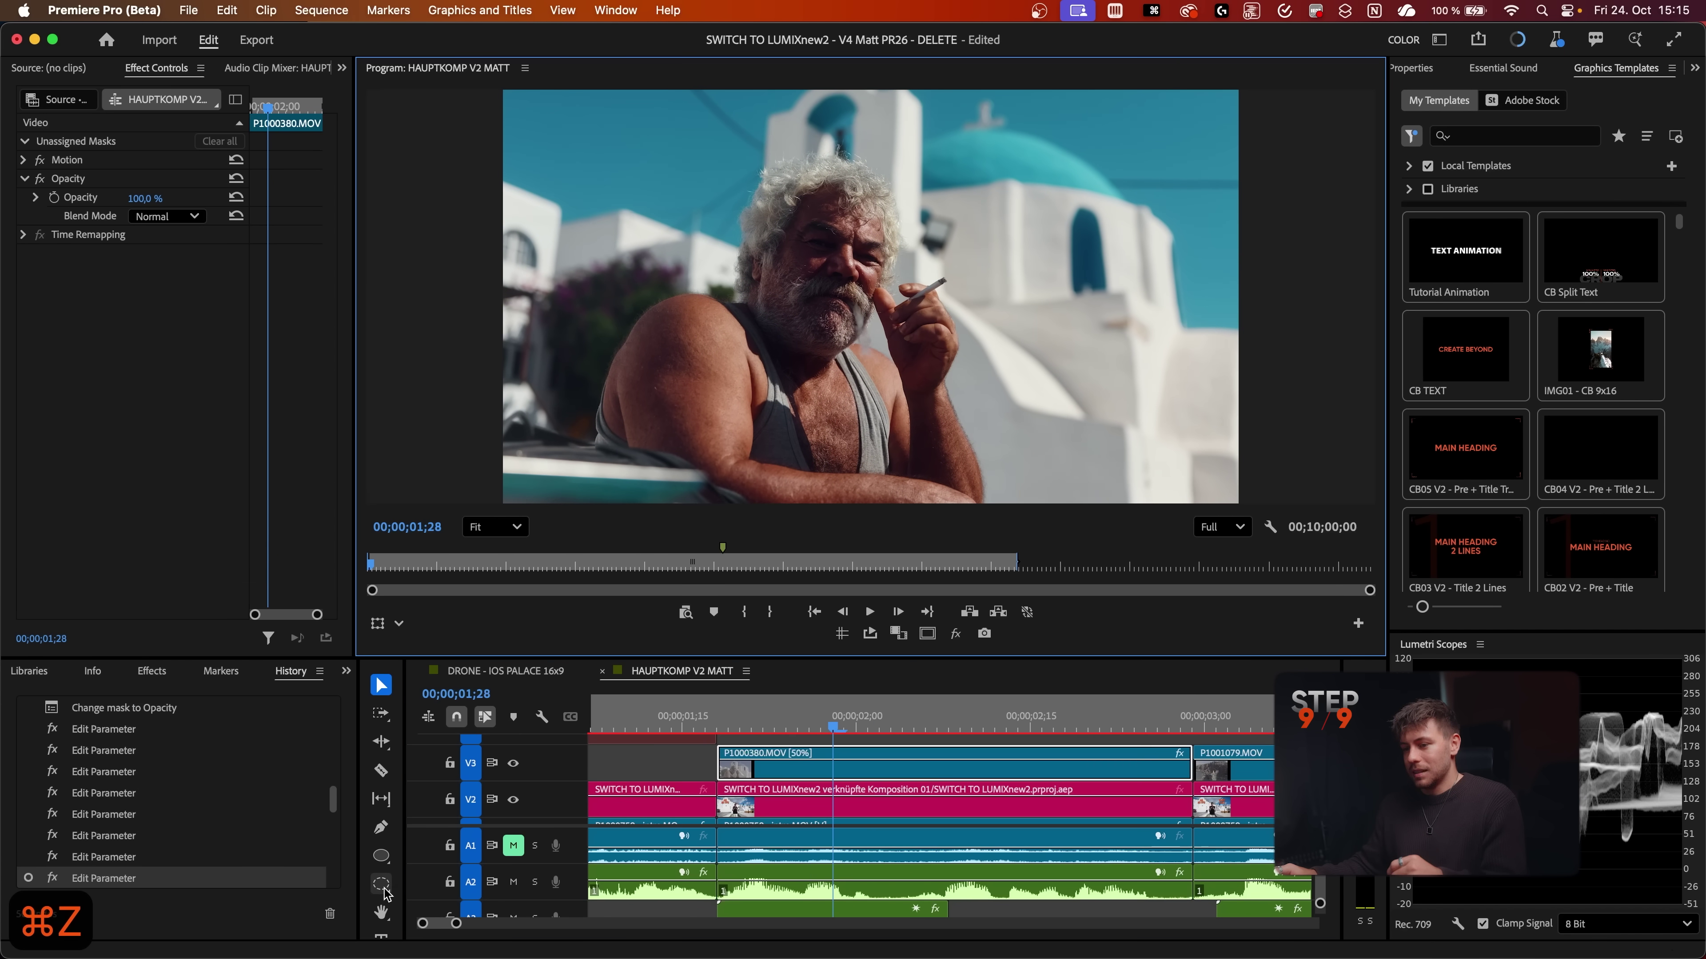
{"action": "left_click", "coordinate": [382, 885]}
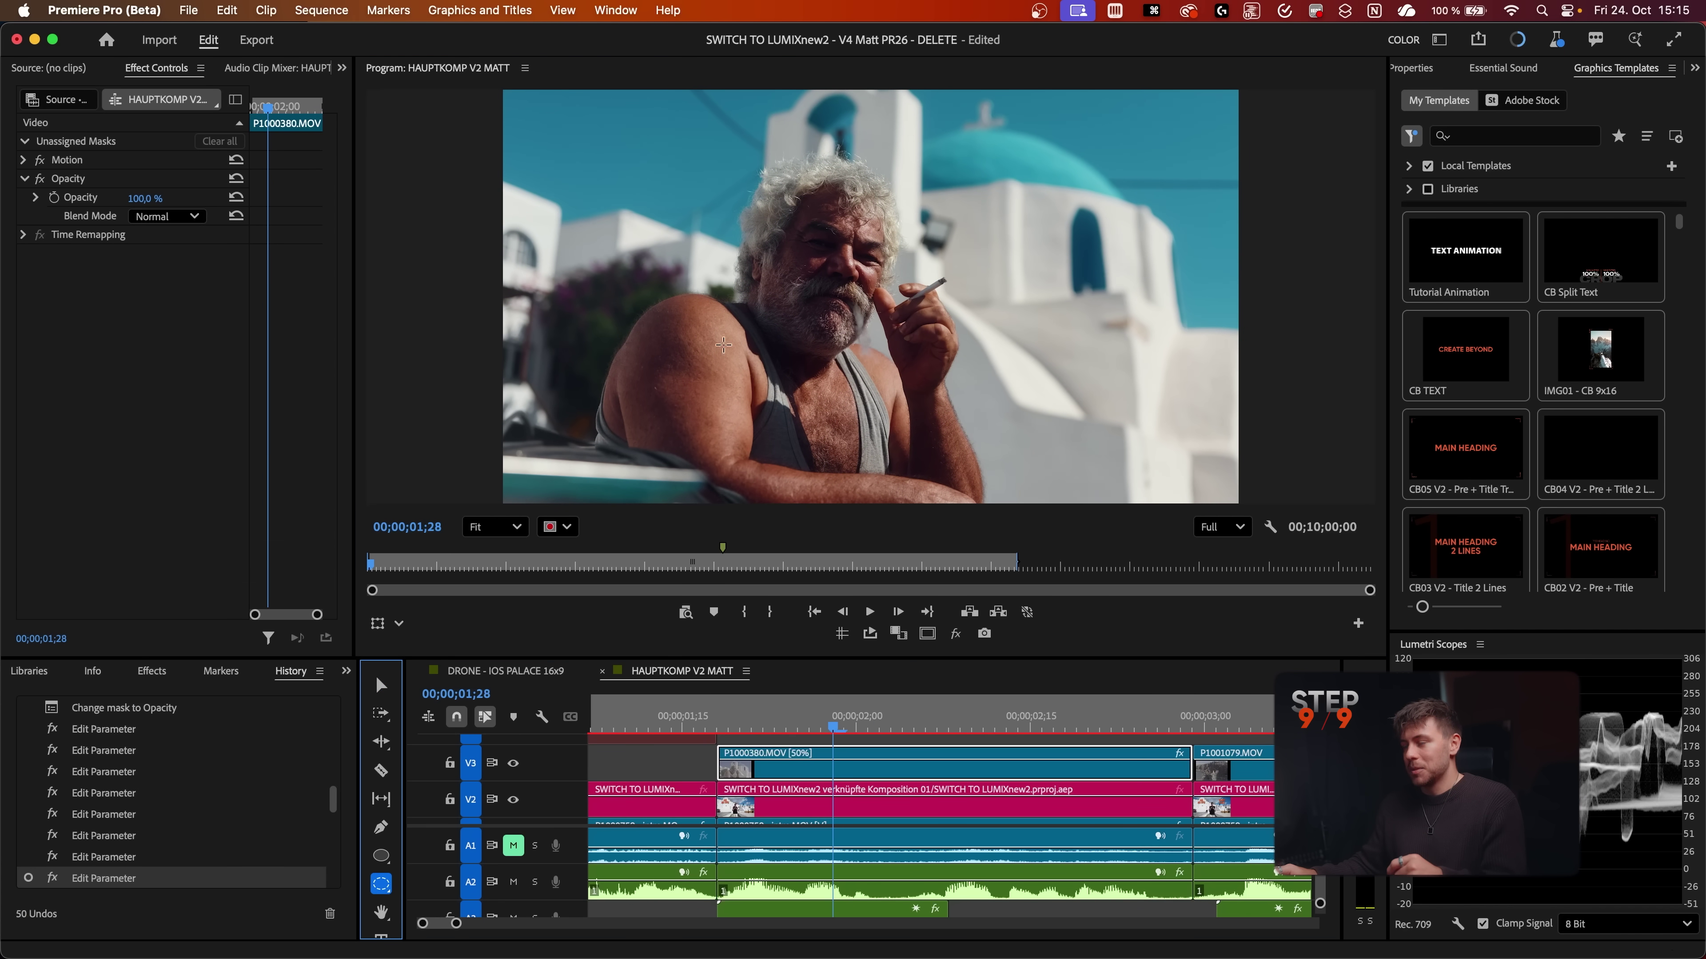
{"action": "left_click_drag", "start_coordinate": [760, 152], "coordinate": [849, 277]}
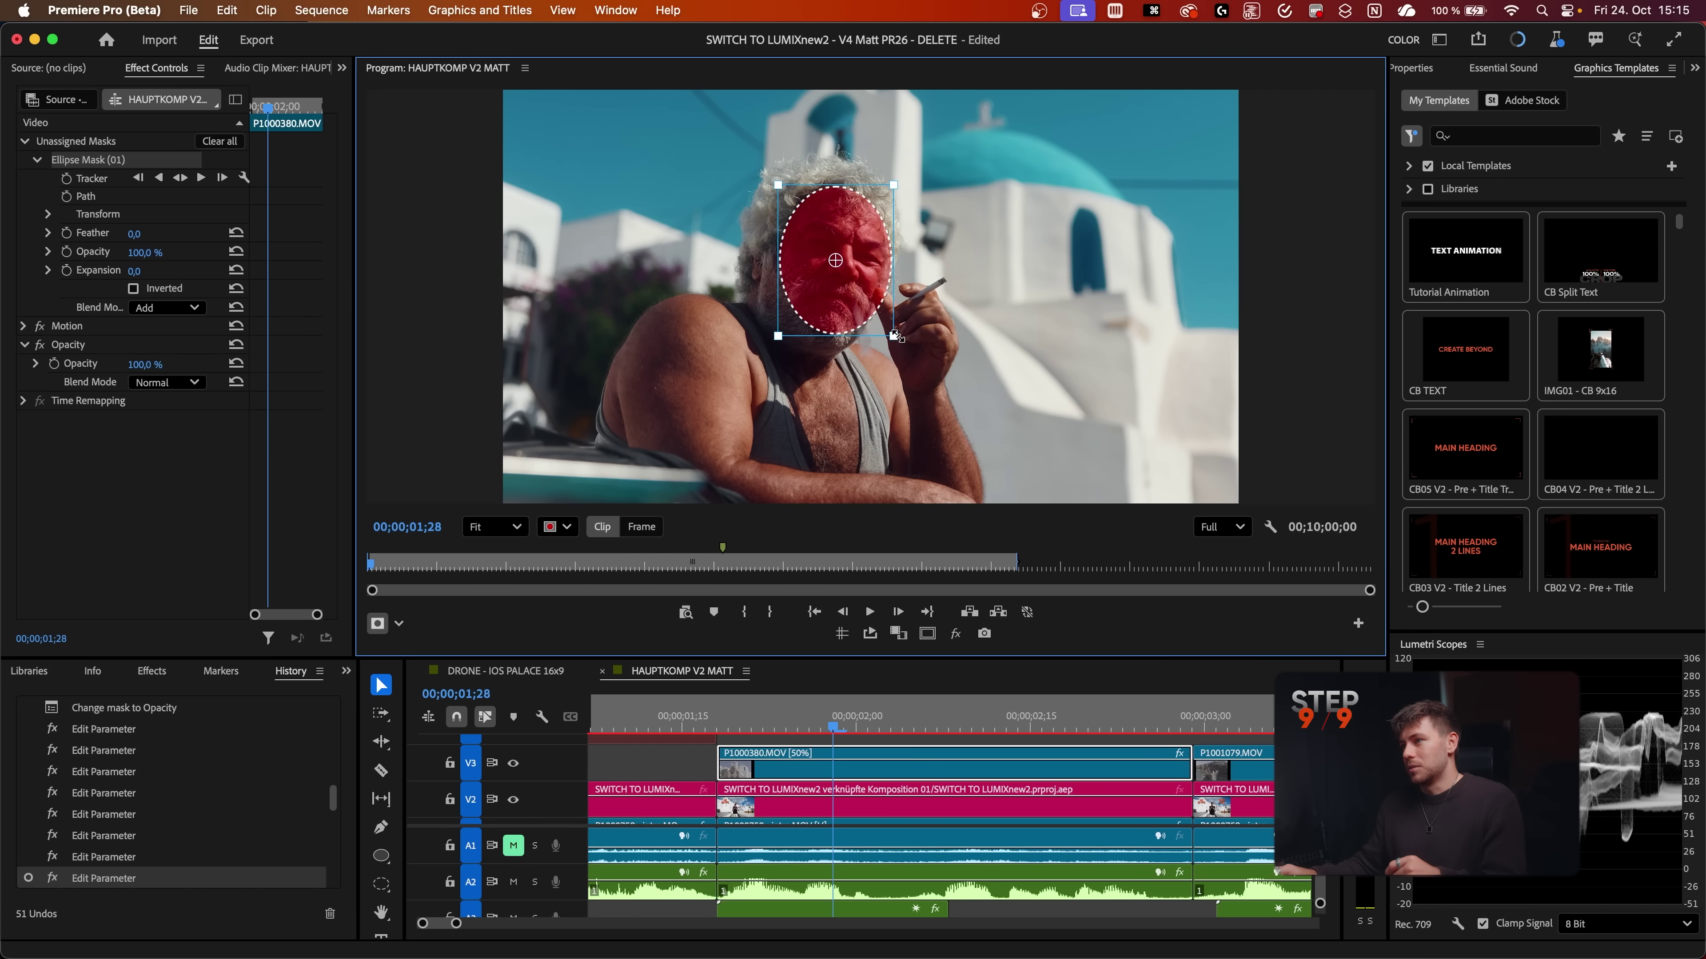
{"action": "left_click_drag", "start_coordinate": [898, 336], "coordinate": [898, 338]}
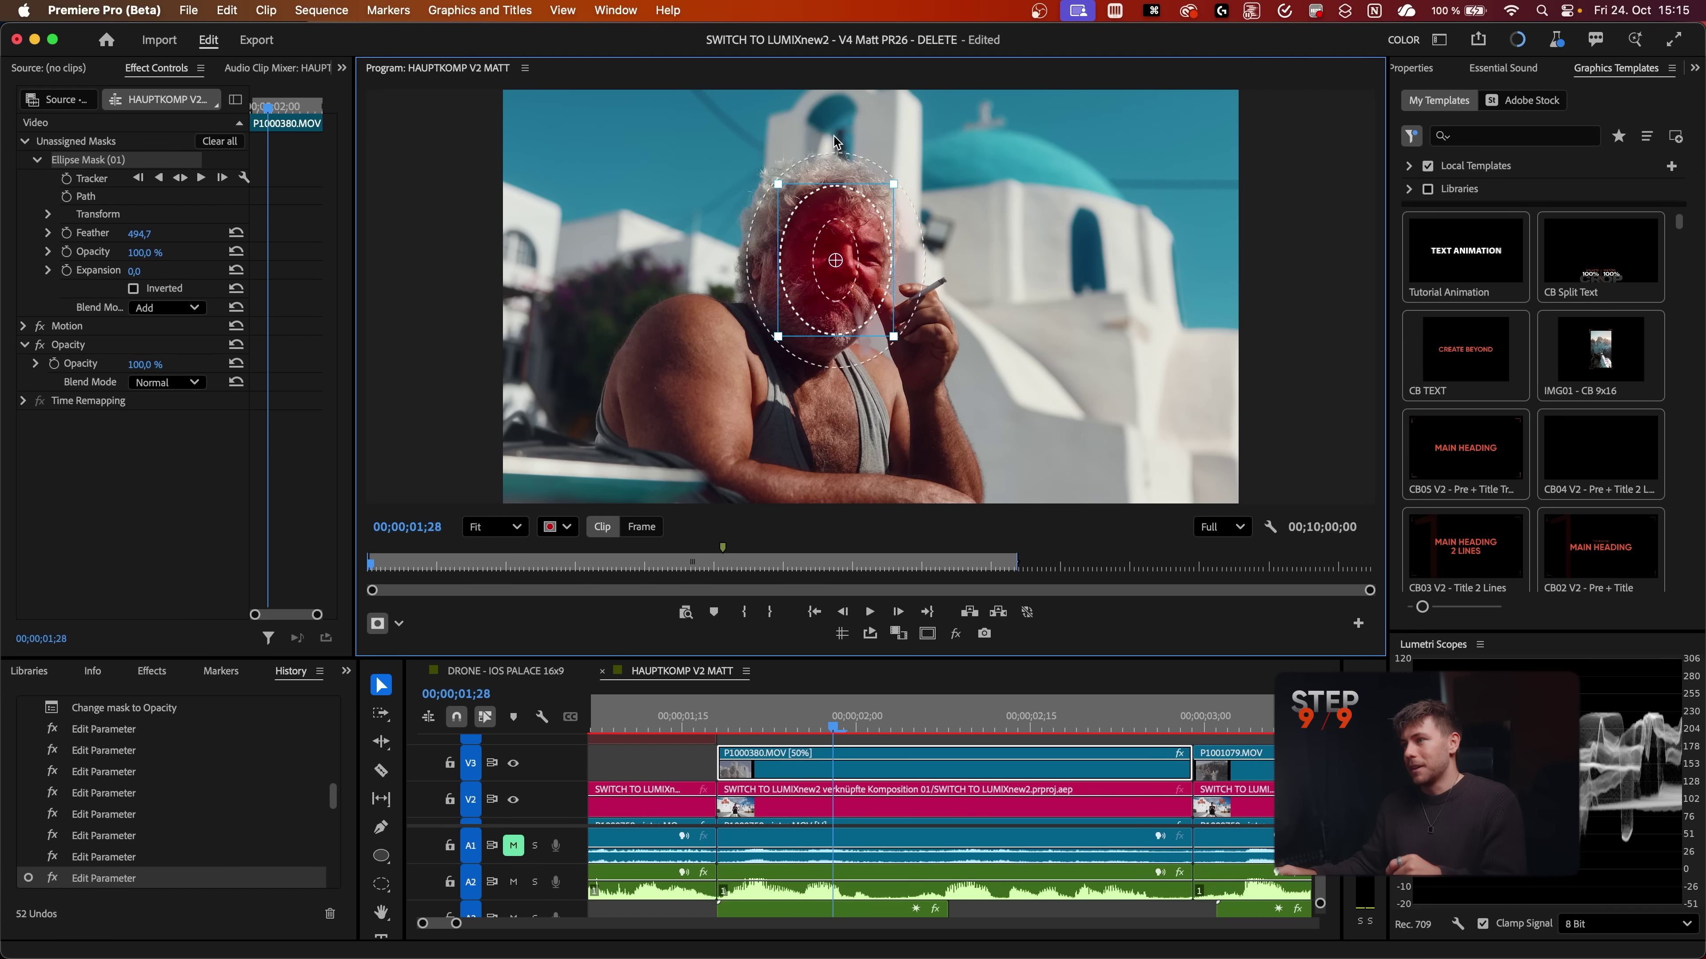
{"action": "left_click_drag", "start_coordinate": [825, 233], "coordinate": [828, 240]}
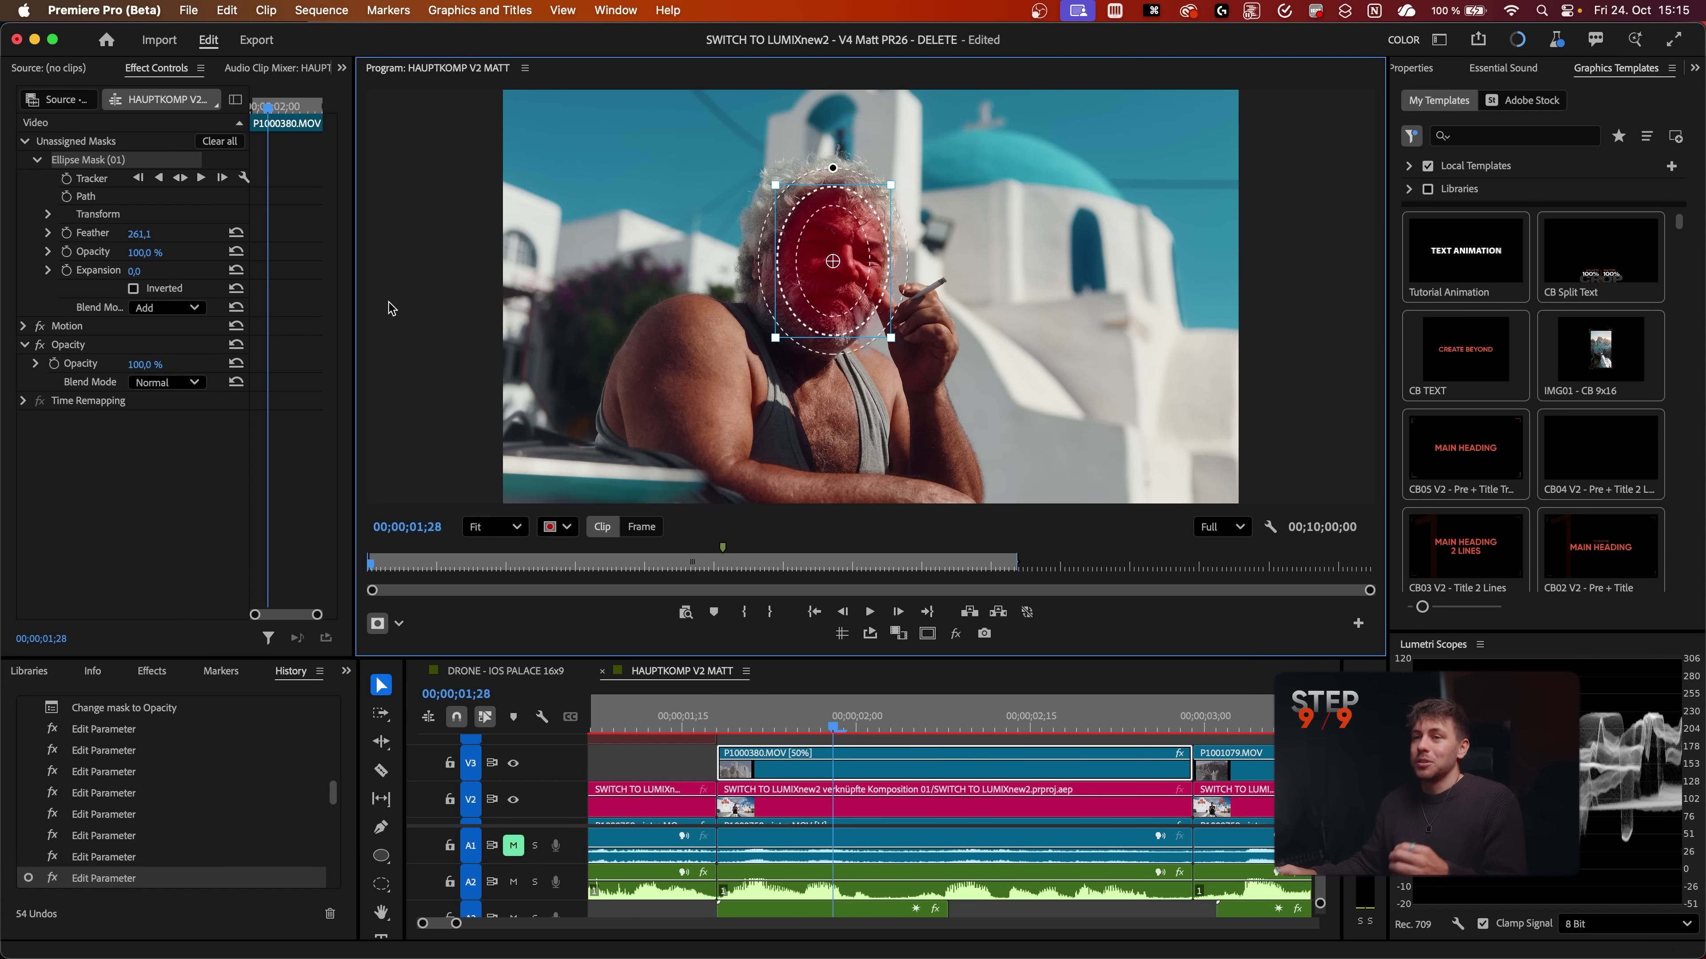
Step: Track the face mask through the whole P1000380.MOV clip and scrub through the timeline to check the tracking
{"action": "left_click", "coordinate": [184, 184]}
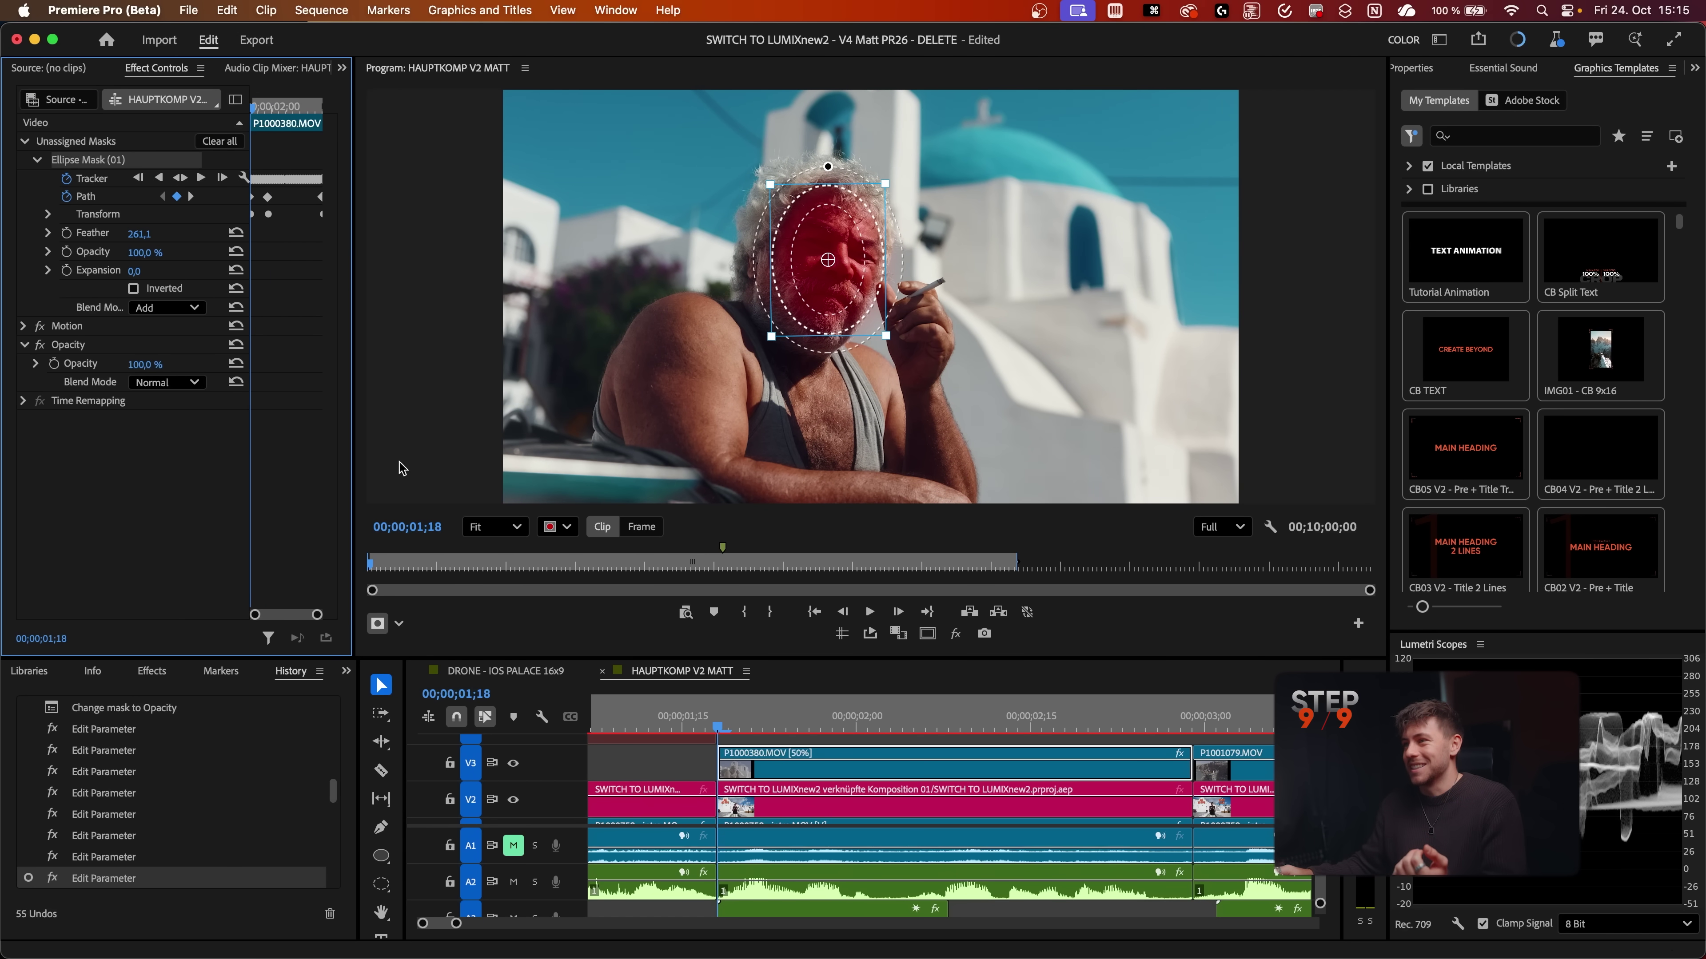
{"action": "left_click_drag", "start_coordinate": [720, 728], "coordinate": [858, 753]}
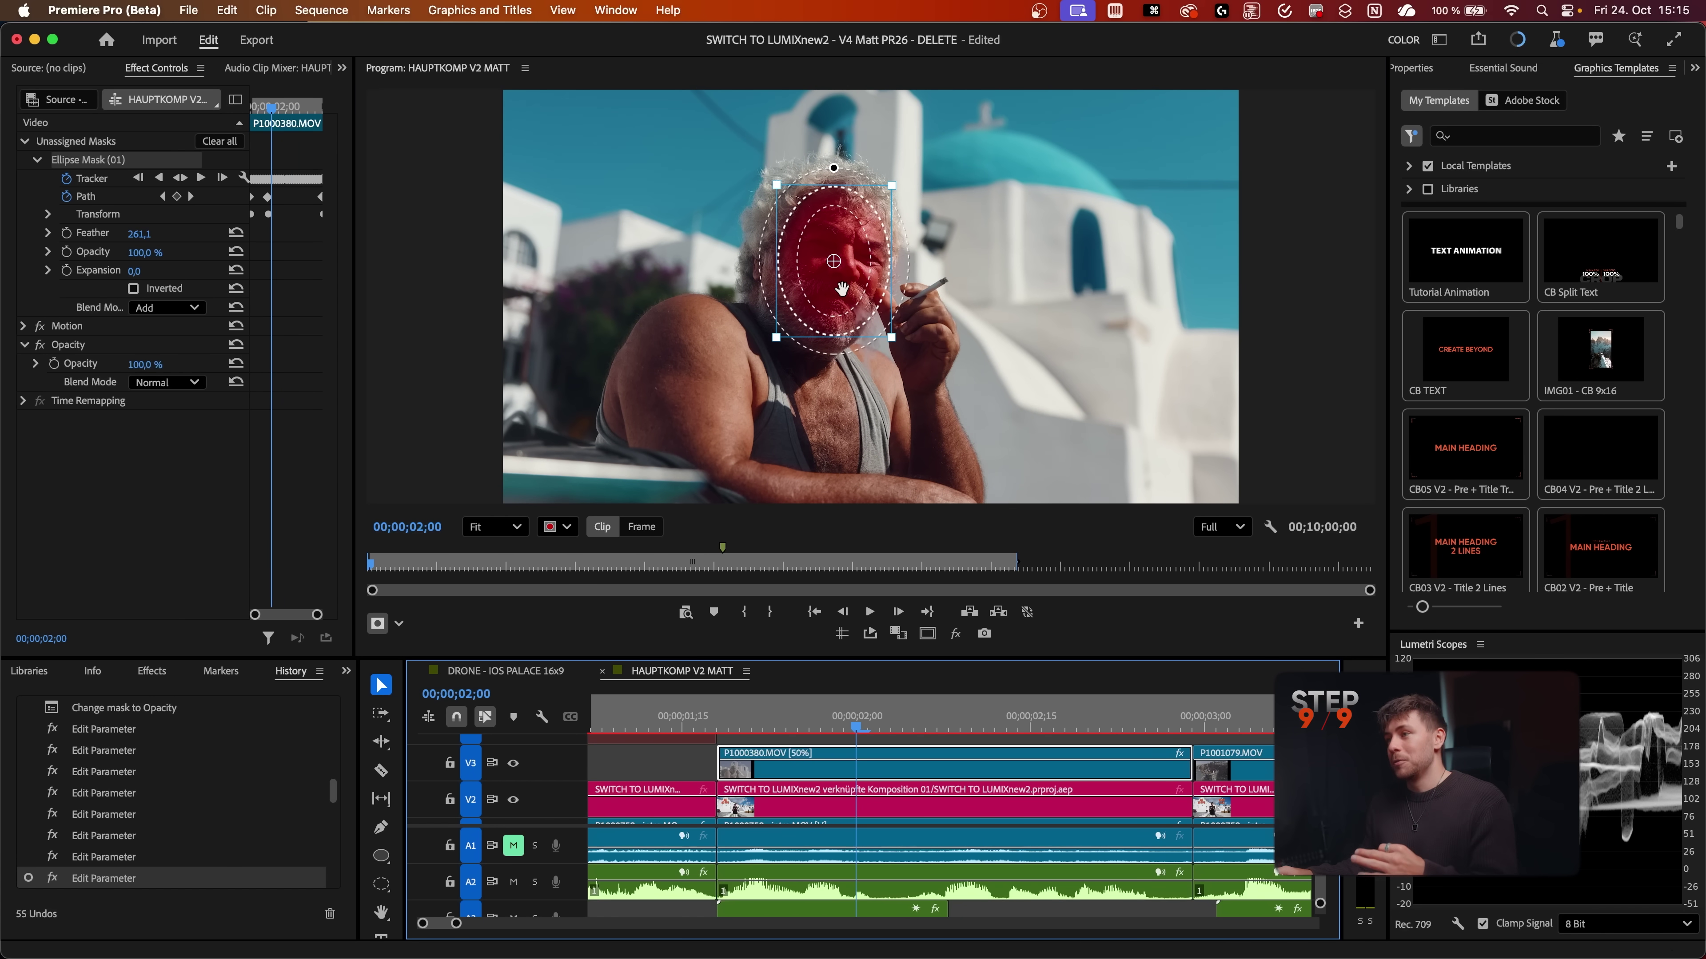
Step: Shift the tracked mask off the face in Clip mode, move it back onto the face and switch to Frame mode
{"action": "left_click_drag", "start_coordinate": [842, 288], "coordinate": [896, 297]}
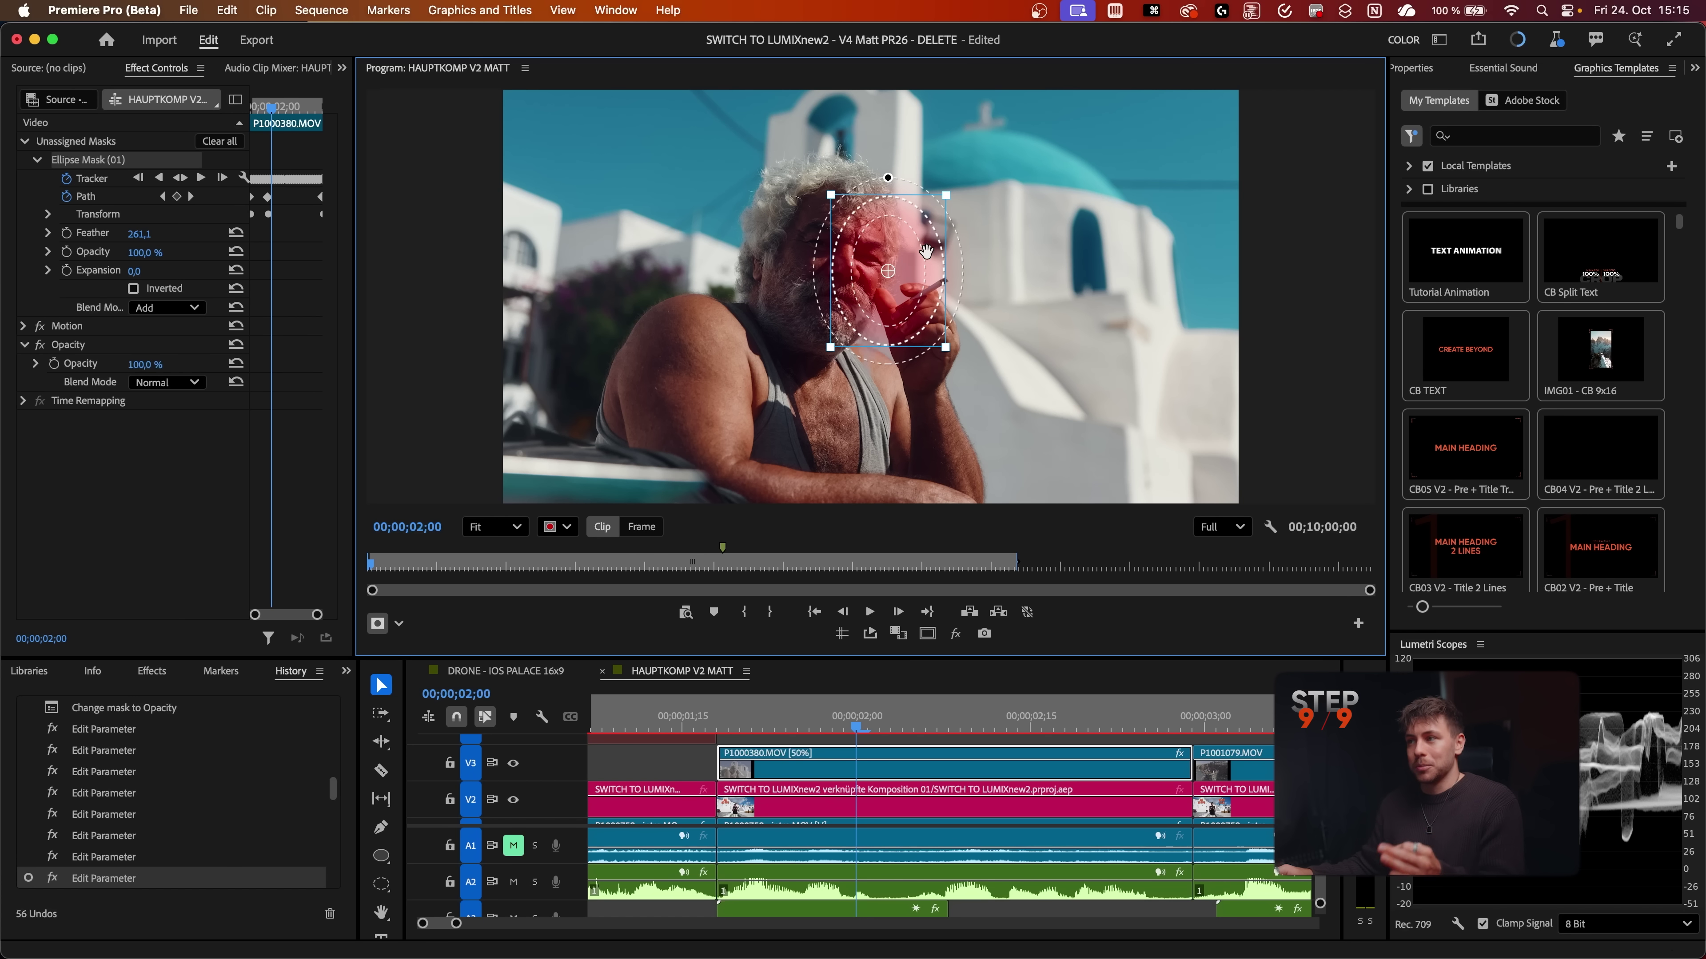
{"action": "left_click_drag", "start_coordinate": [926, 251], "coordinate": [966, 263]}
{"action": "left_click_drag", "start_coordinate": [854, 719], "coordinate": [926, 709]}
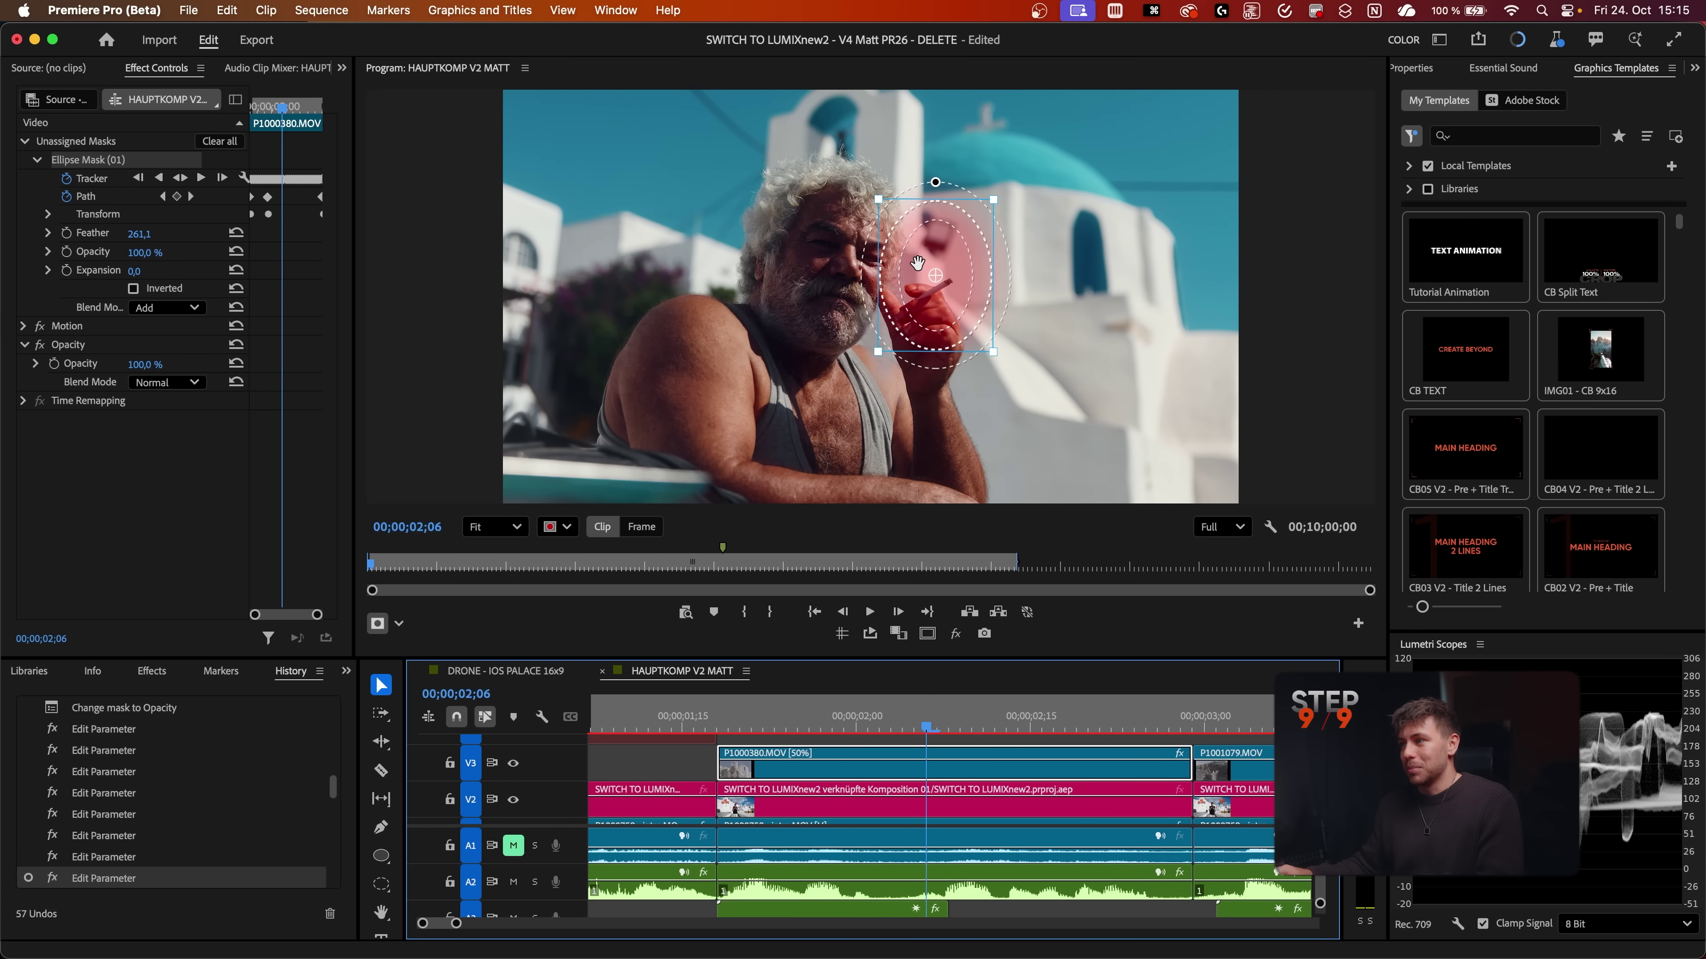
{"action": "left_click_drag", "start_coordinate": [934, 254], "coordinate": [823, 233]}
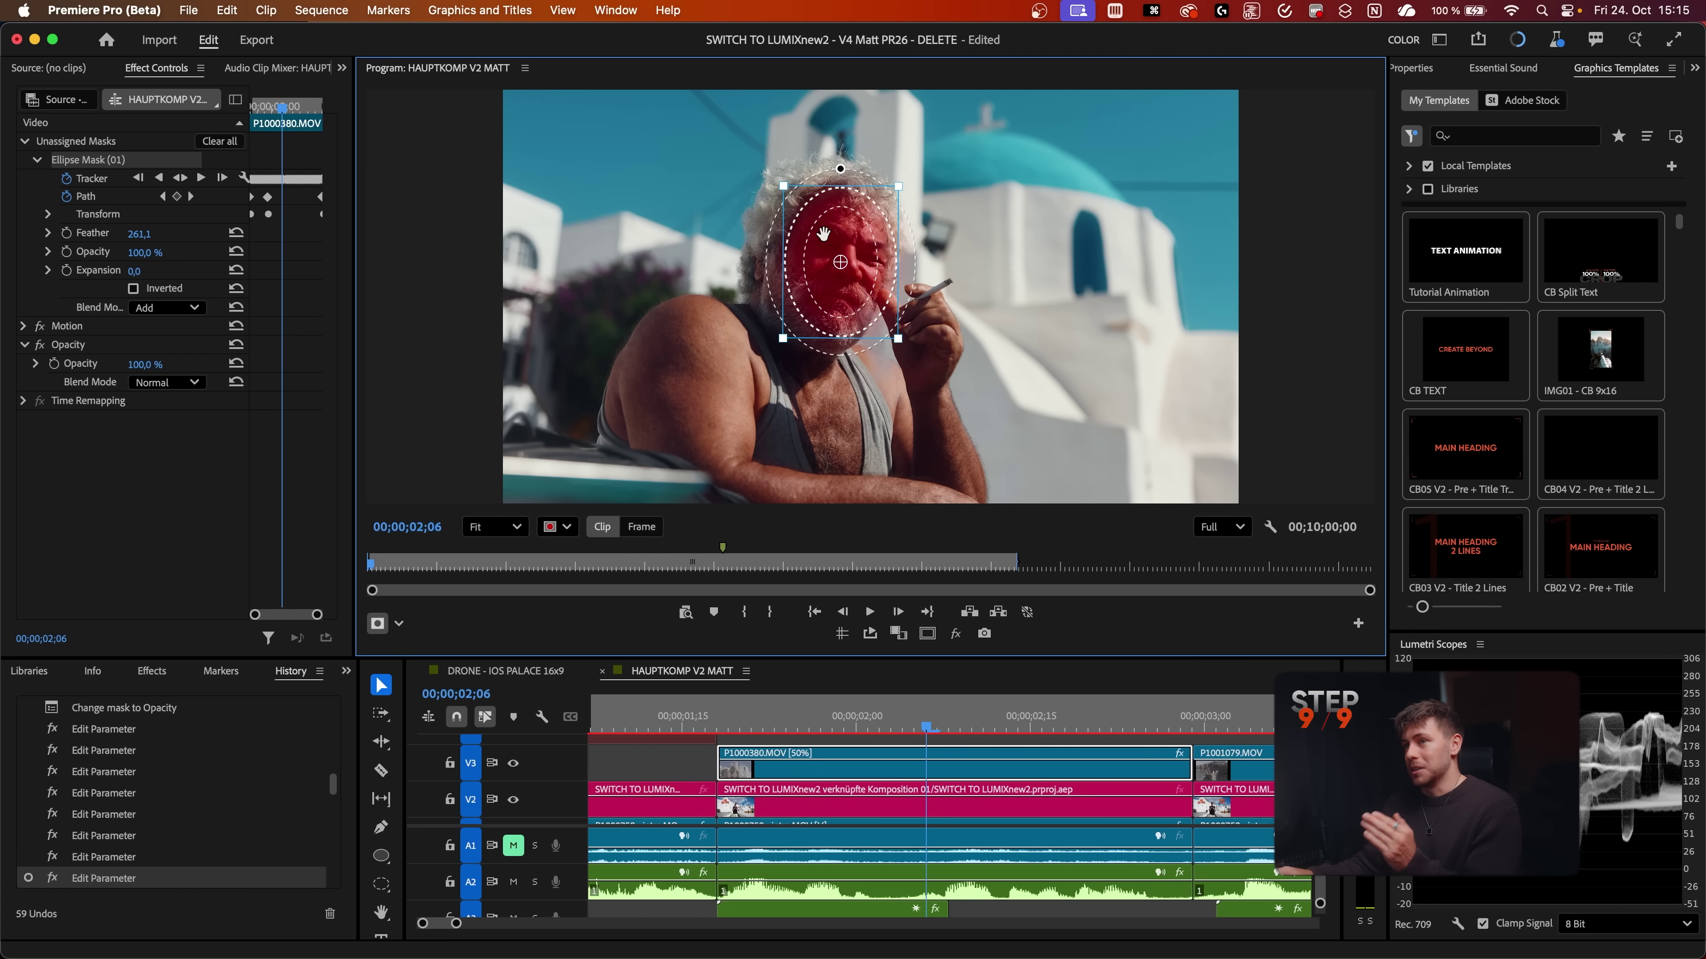
{"action": "left_click", "coordinate": [644, 536]}
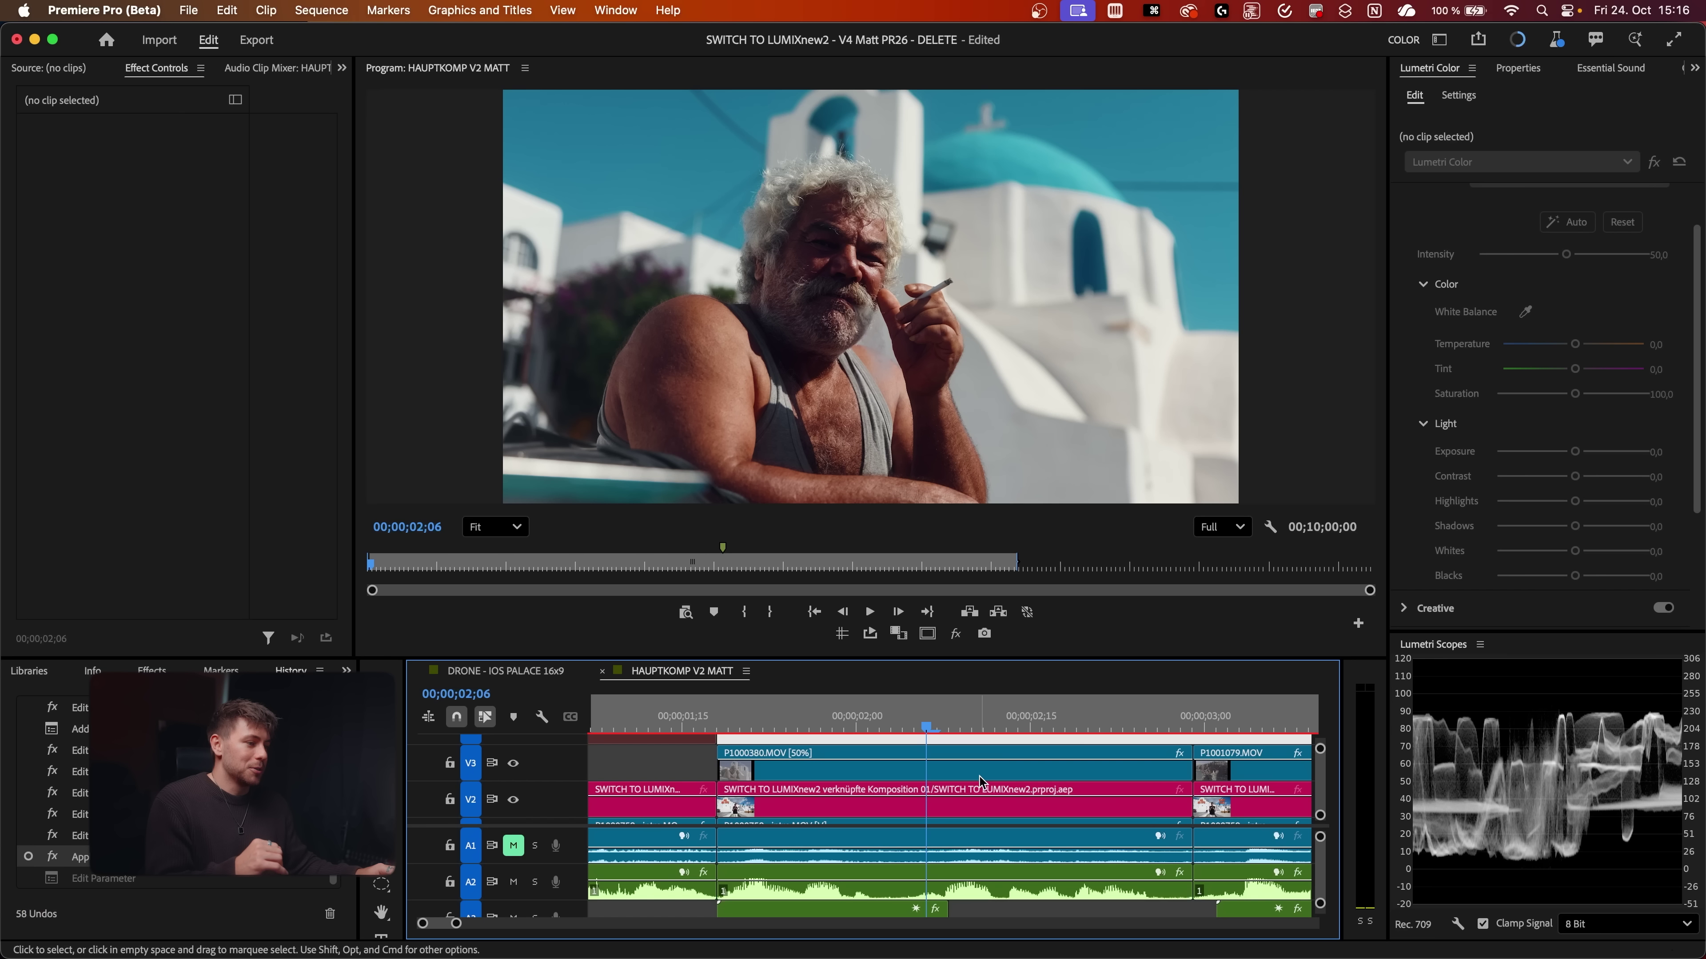
Step: Assign the tracked face mask to a Lumetri Color effect on P1000380.MOV and set its Whites to 35,0
{"action": "left_click", "coordinate": [979, 778]}
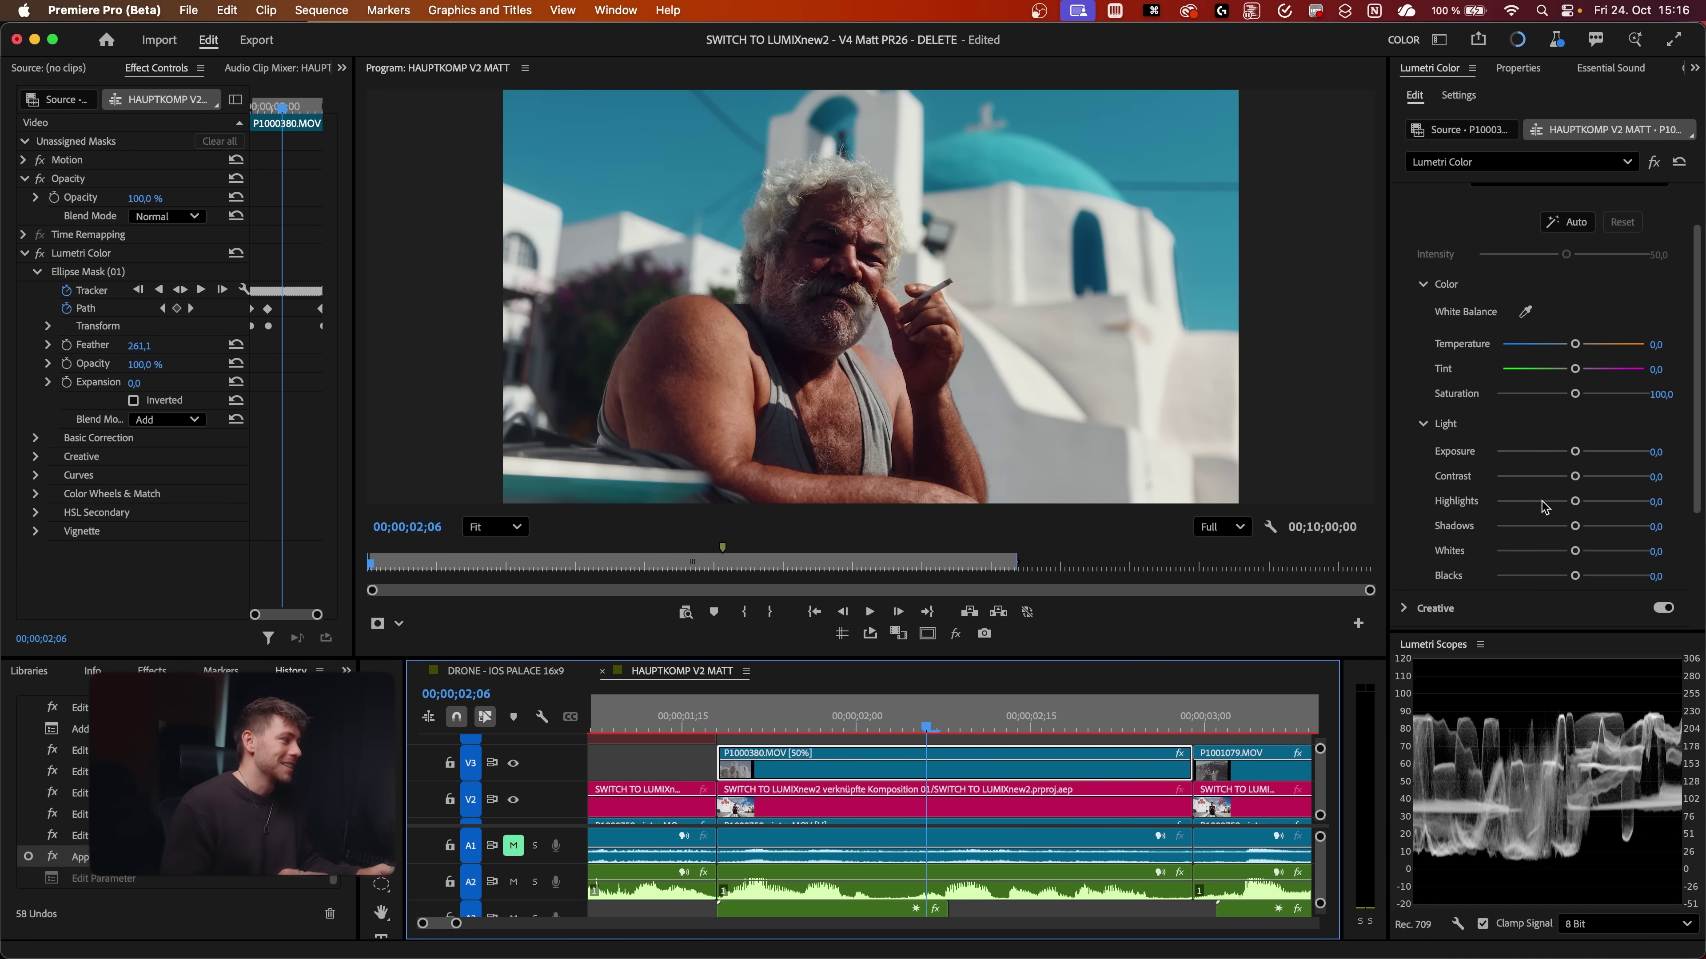
{"action": "left_click_drag", "start_coordinate": [1576, 552], "coordinate": [1598, 552]}
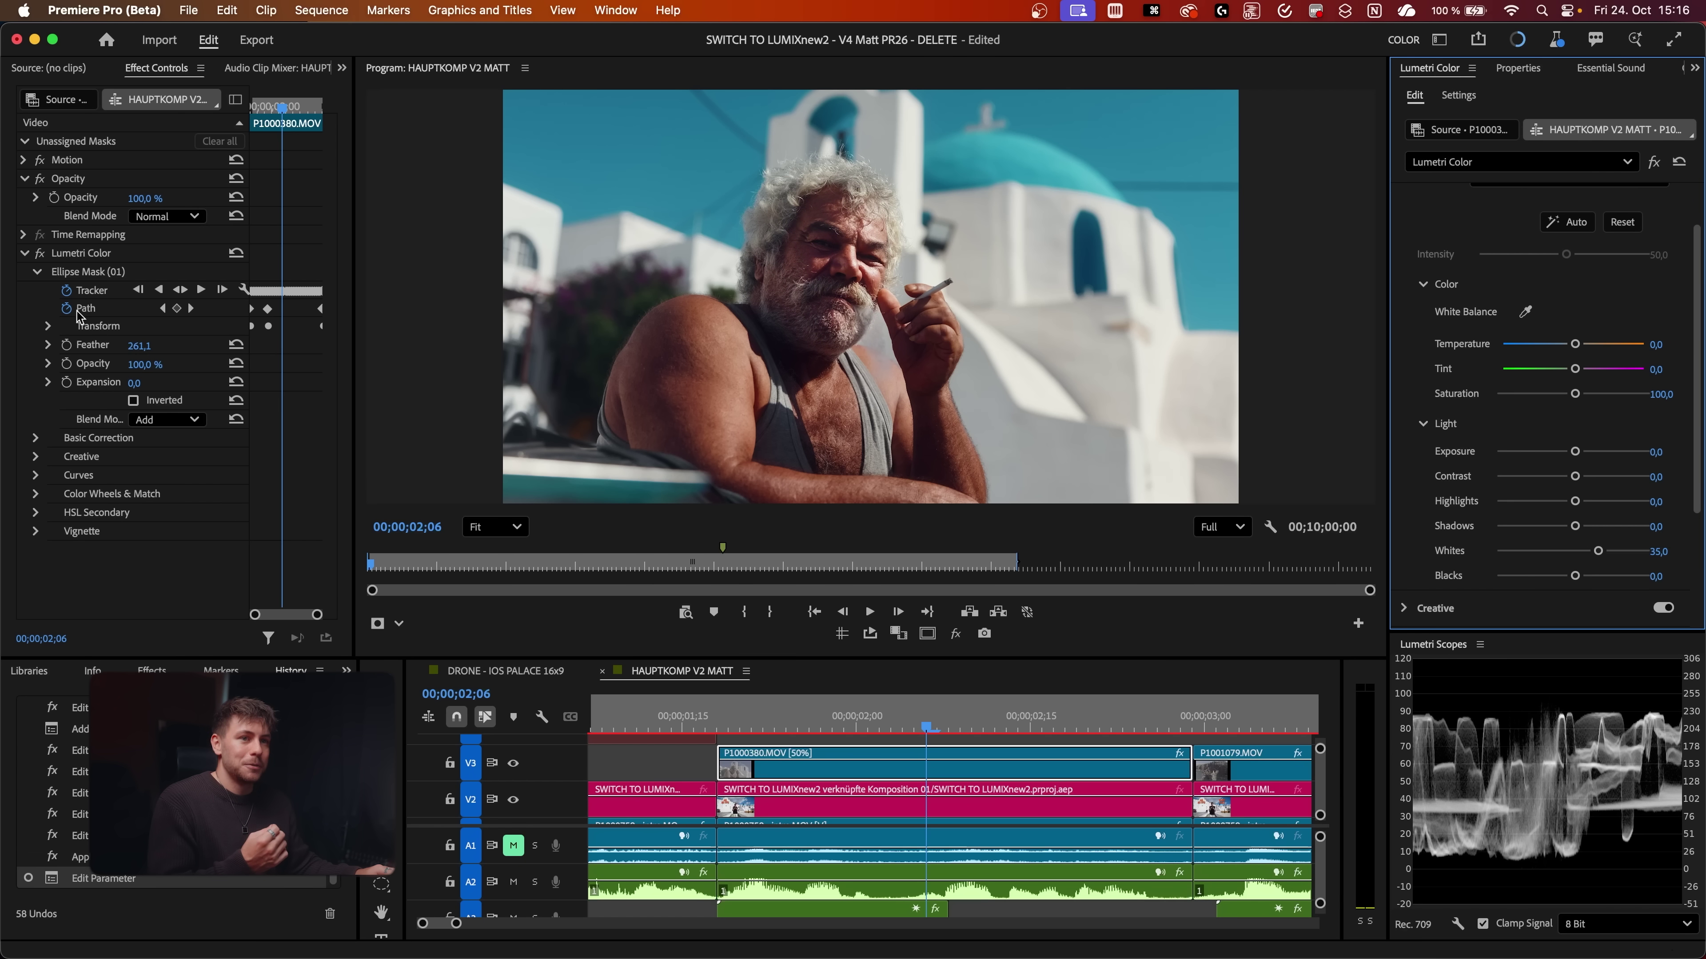
Step: Select the ellipse mask under Lumetri Color to inspect its overlay on the face, and reselect the clip to hide it
{"action": "left_click", "coordinate": [74, 271]}
{"action": "left_click", "coordinate": [84, 253]}
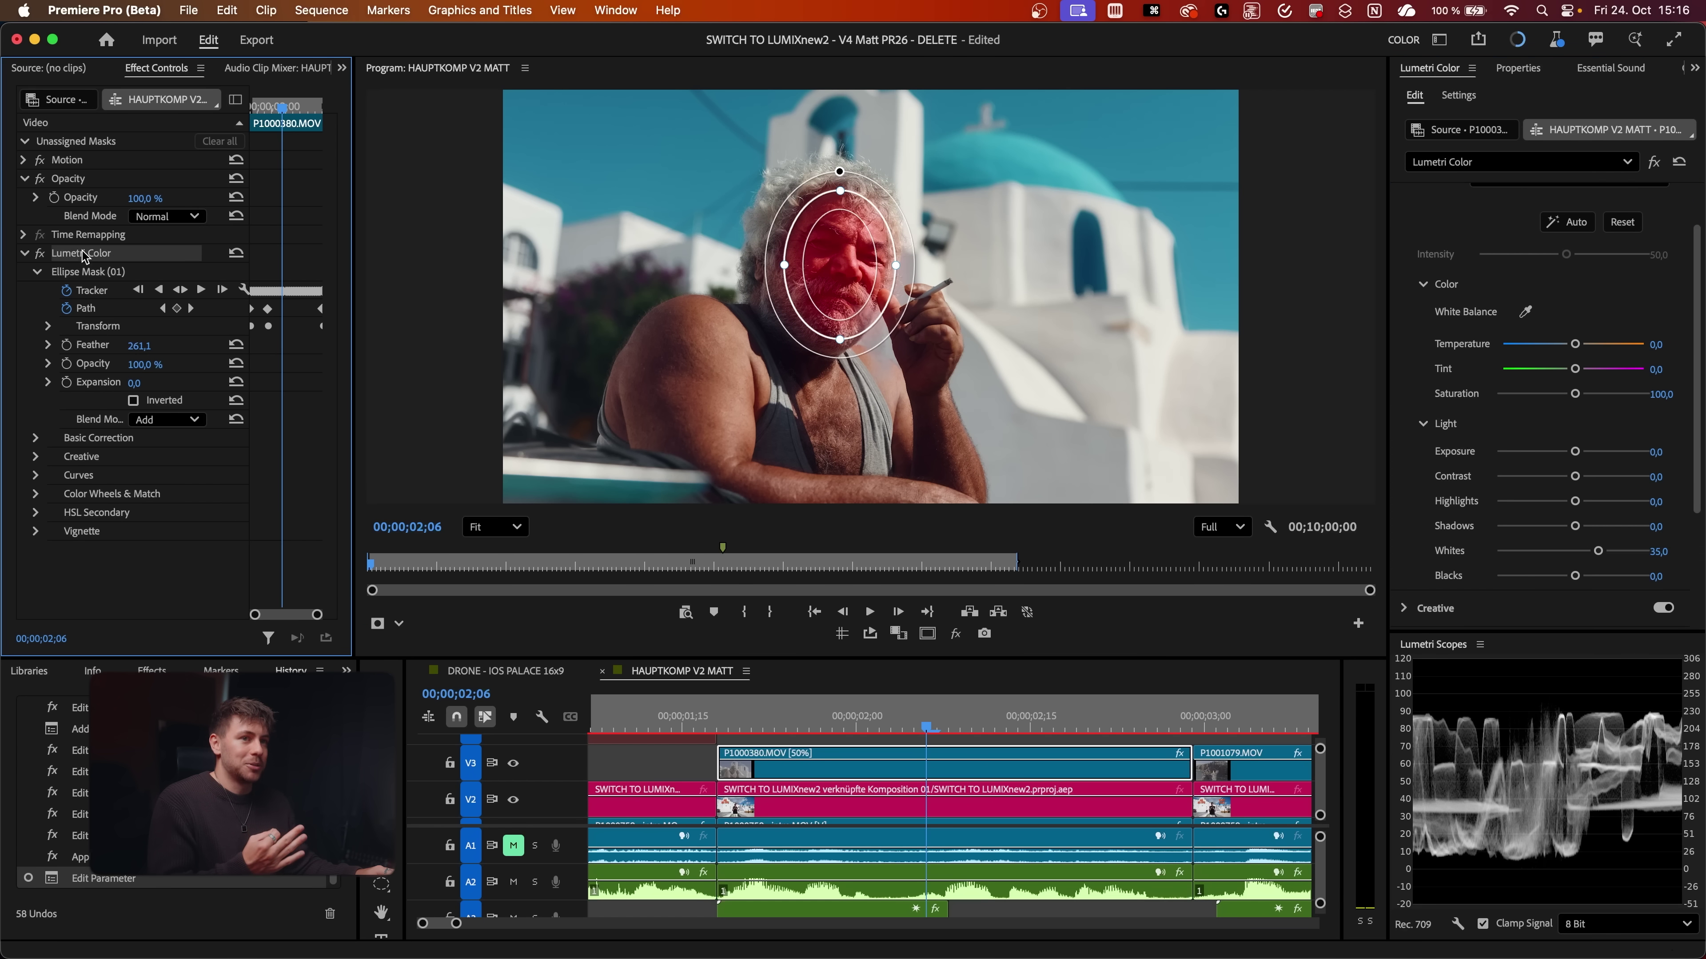
{"action": "left_click", "coordinate": [88, 272]}
{"action": "left_click", "coordinate": [994, 773]}
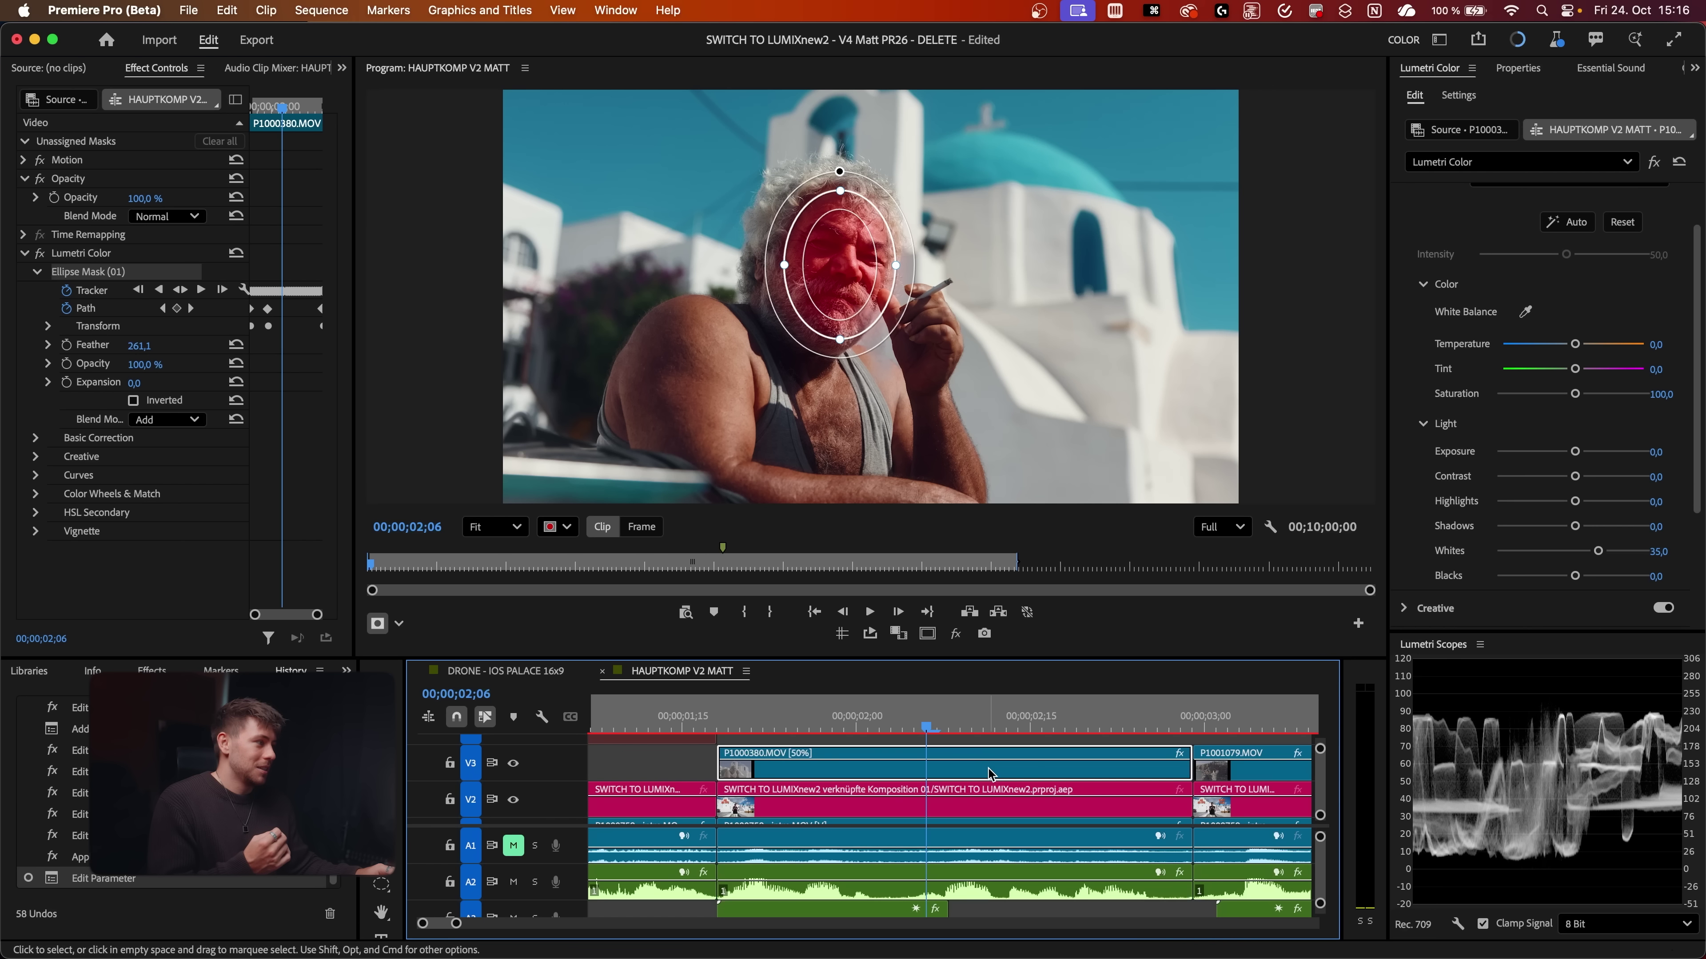
{"action": "left_click_drag", "start_coordinate": [1593, 554], "coordinate": [1599, 553]}
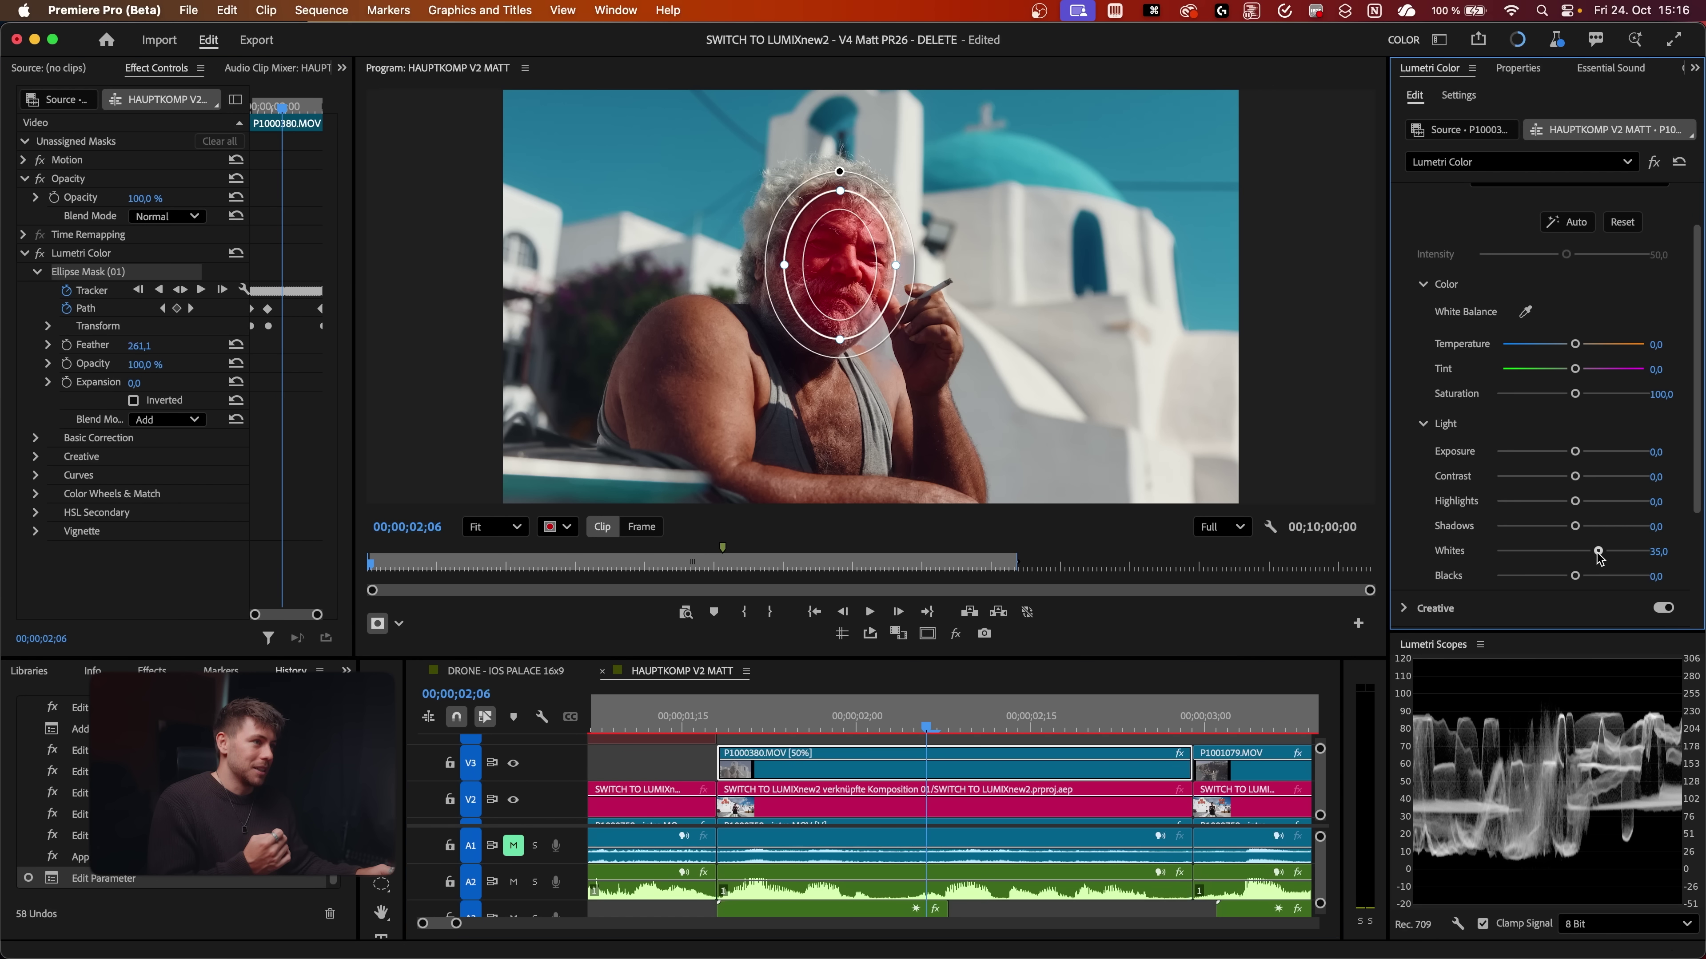
{"action": "left_click", "coordinate": [1151, 739]}
{"action": "left_click", "coordinate": [1147, 753]}
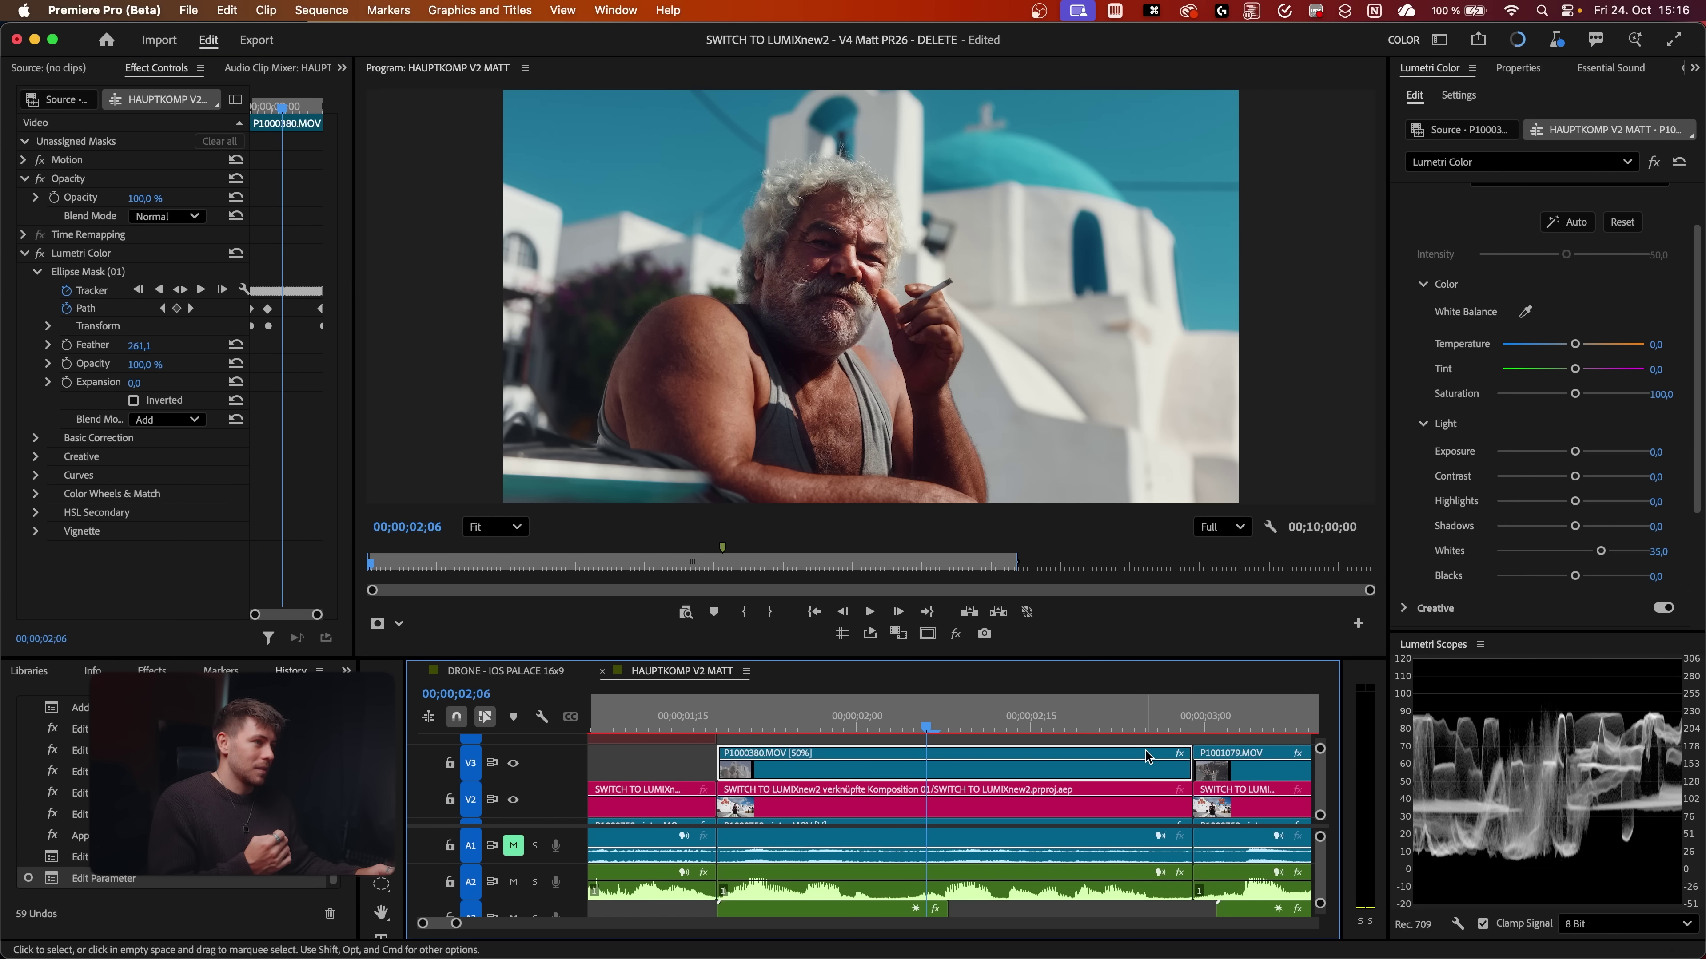
Step: Set the masked Lumetri Color Whites to 42,5 and Shadows to 10,0, and compare the face with the effect bypassed
{"action": "left_click_drag", "start_coordinate": [1596, 557], "coordinate": [1614, 558]}
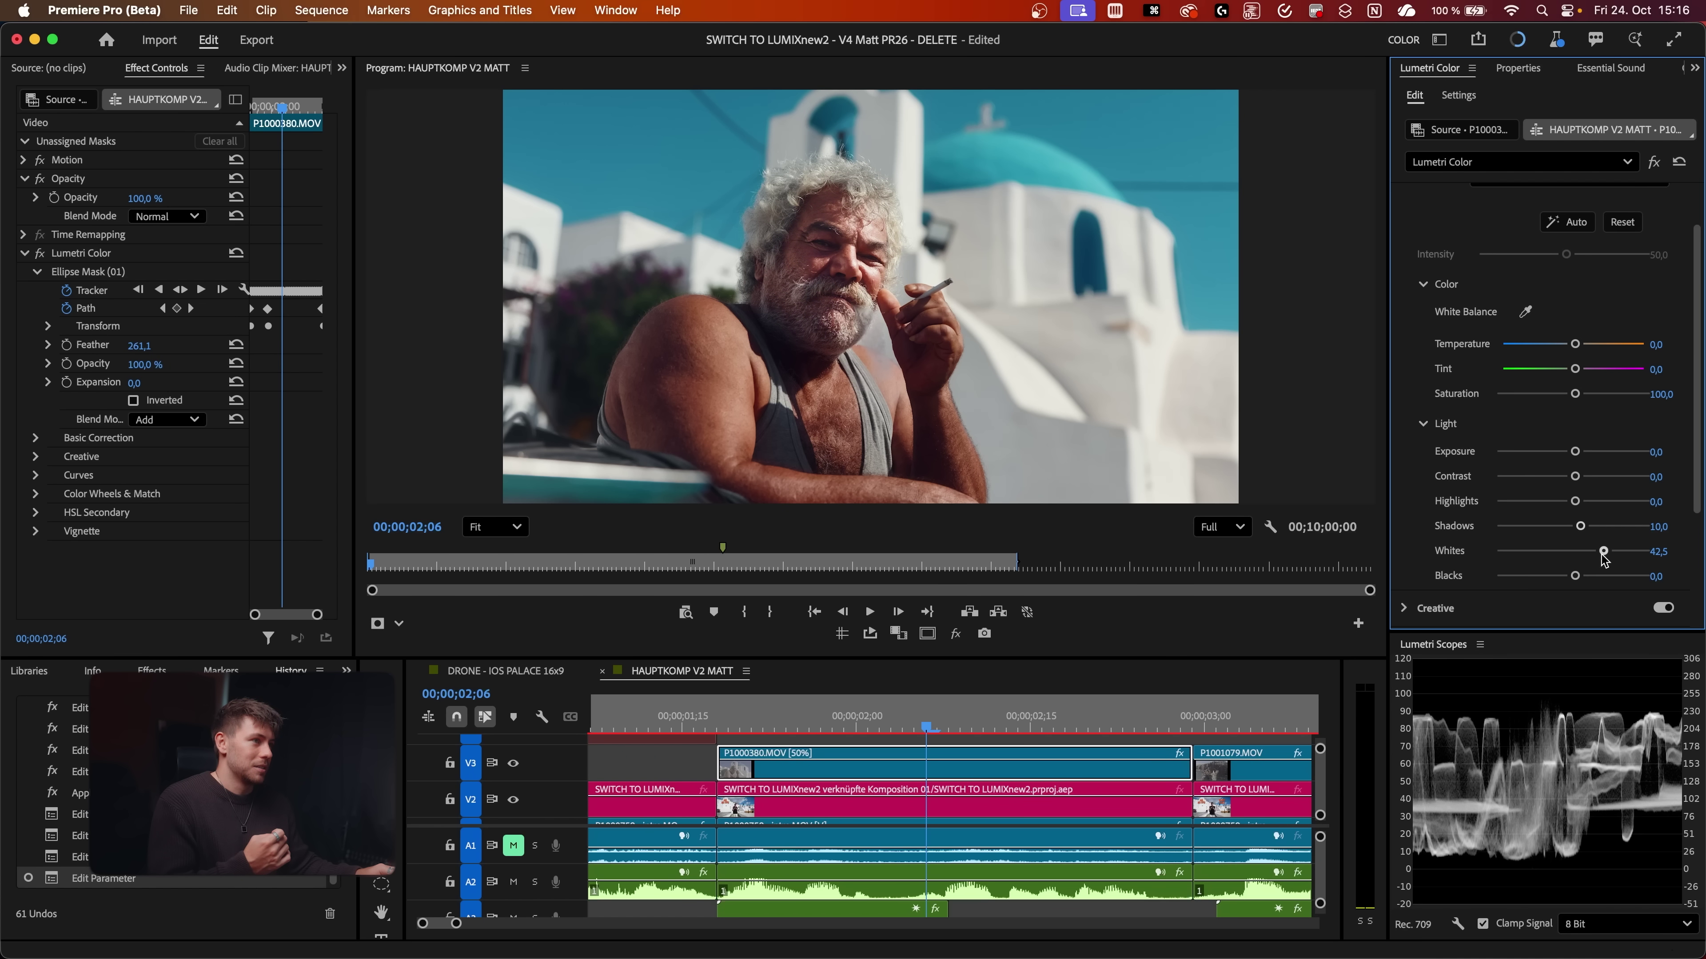
{"action": "left_click", "coordinate": [1656, 162]}
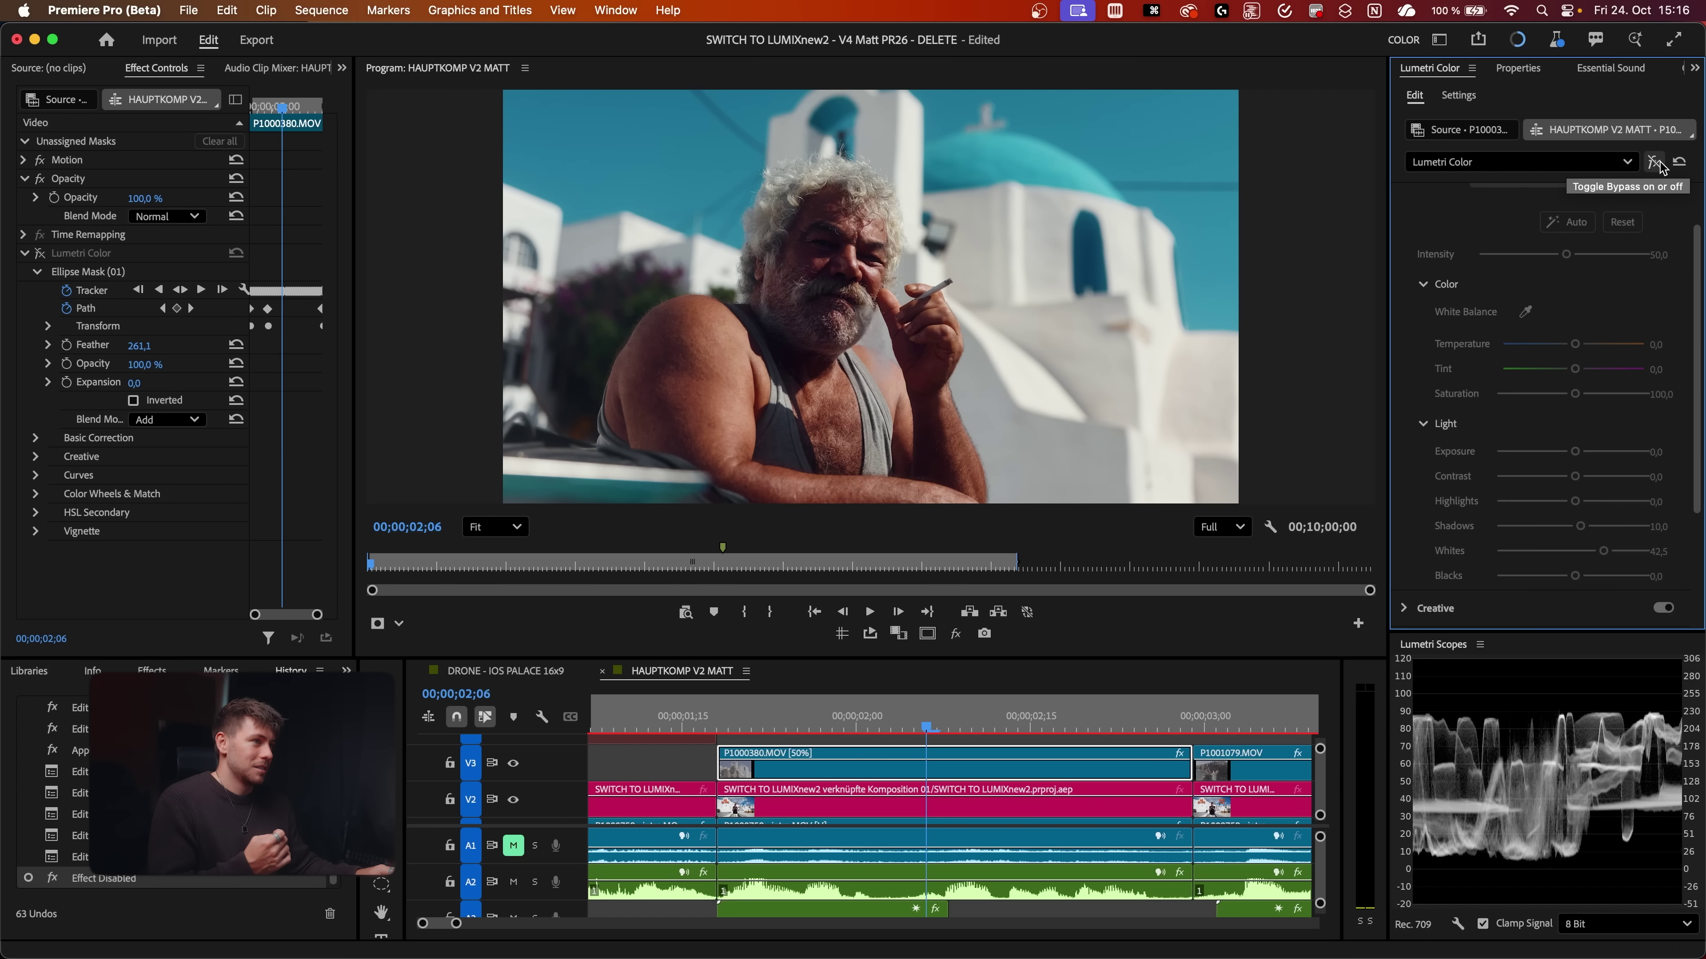
{"action": "left_click", "coordinate": [1656, 164]}
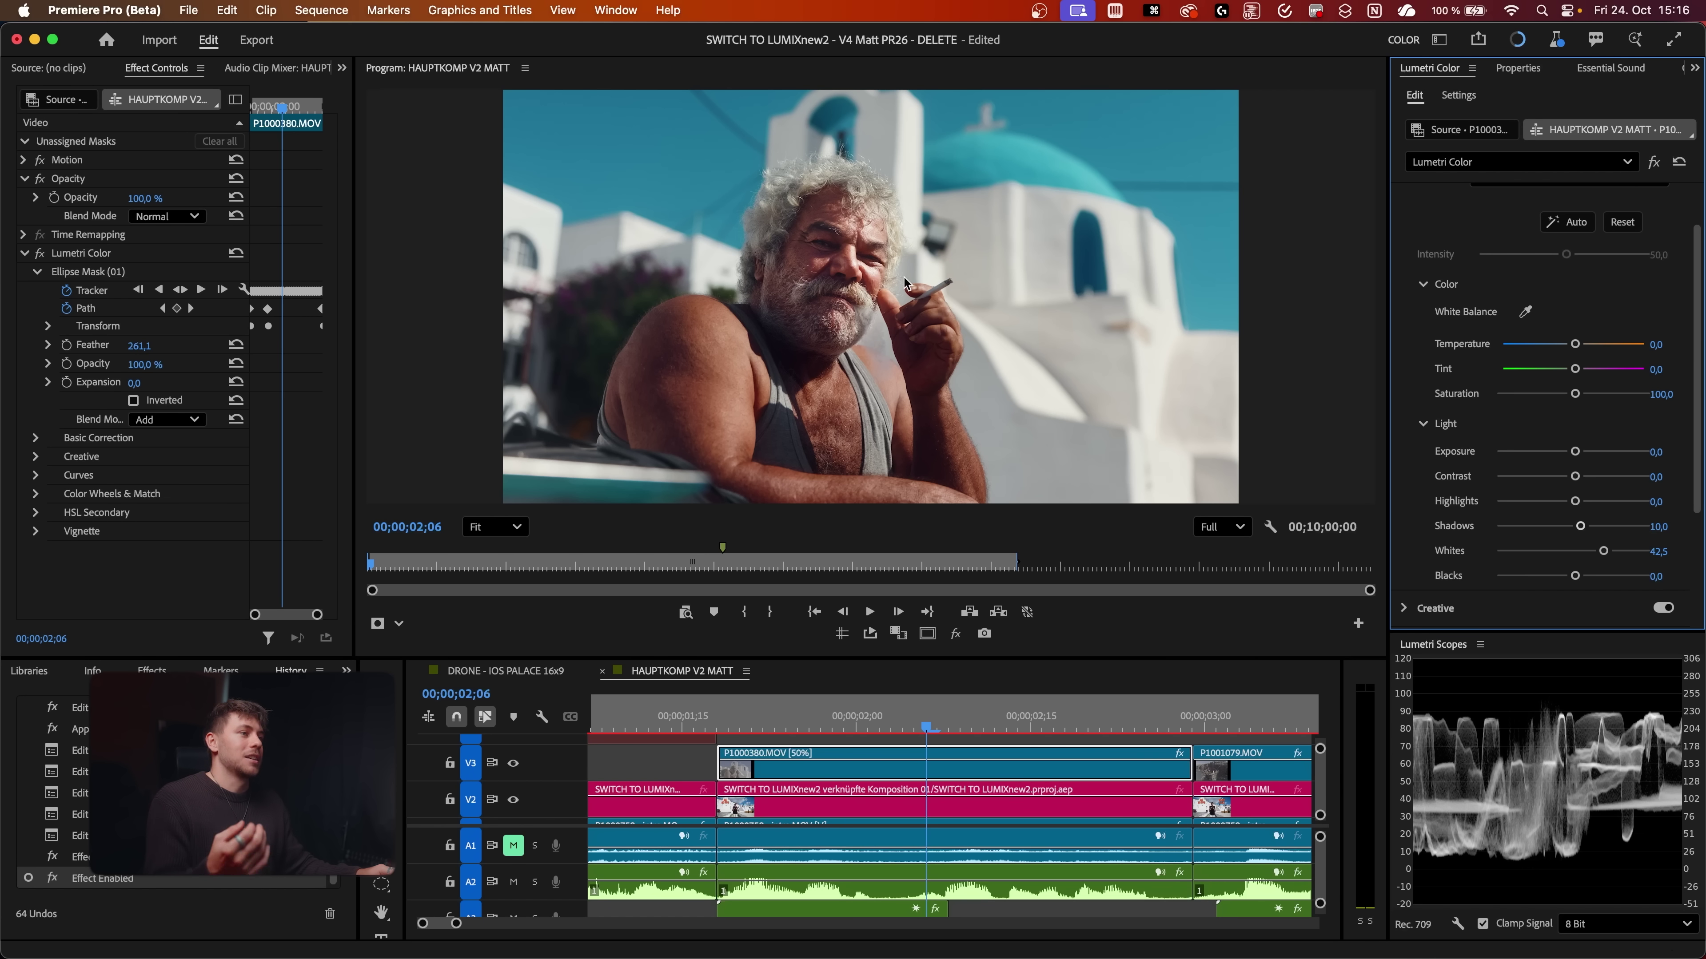
{"action": "left_click", "coordinate": [908, 724]}
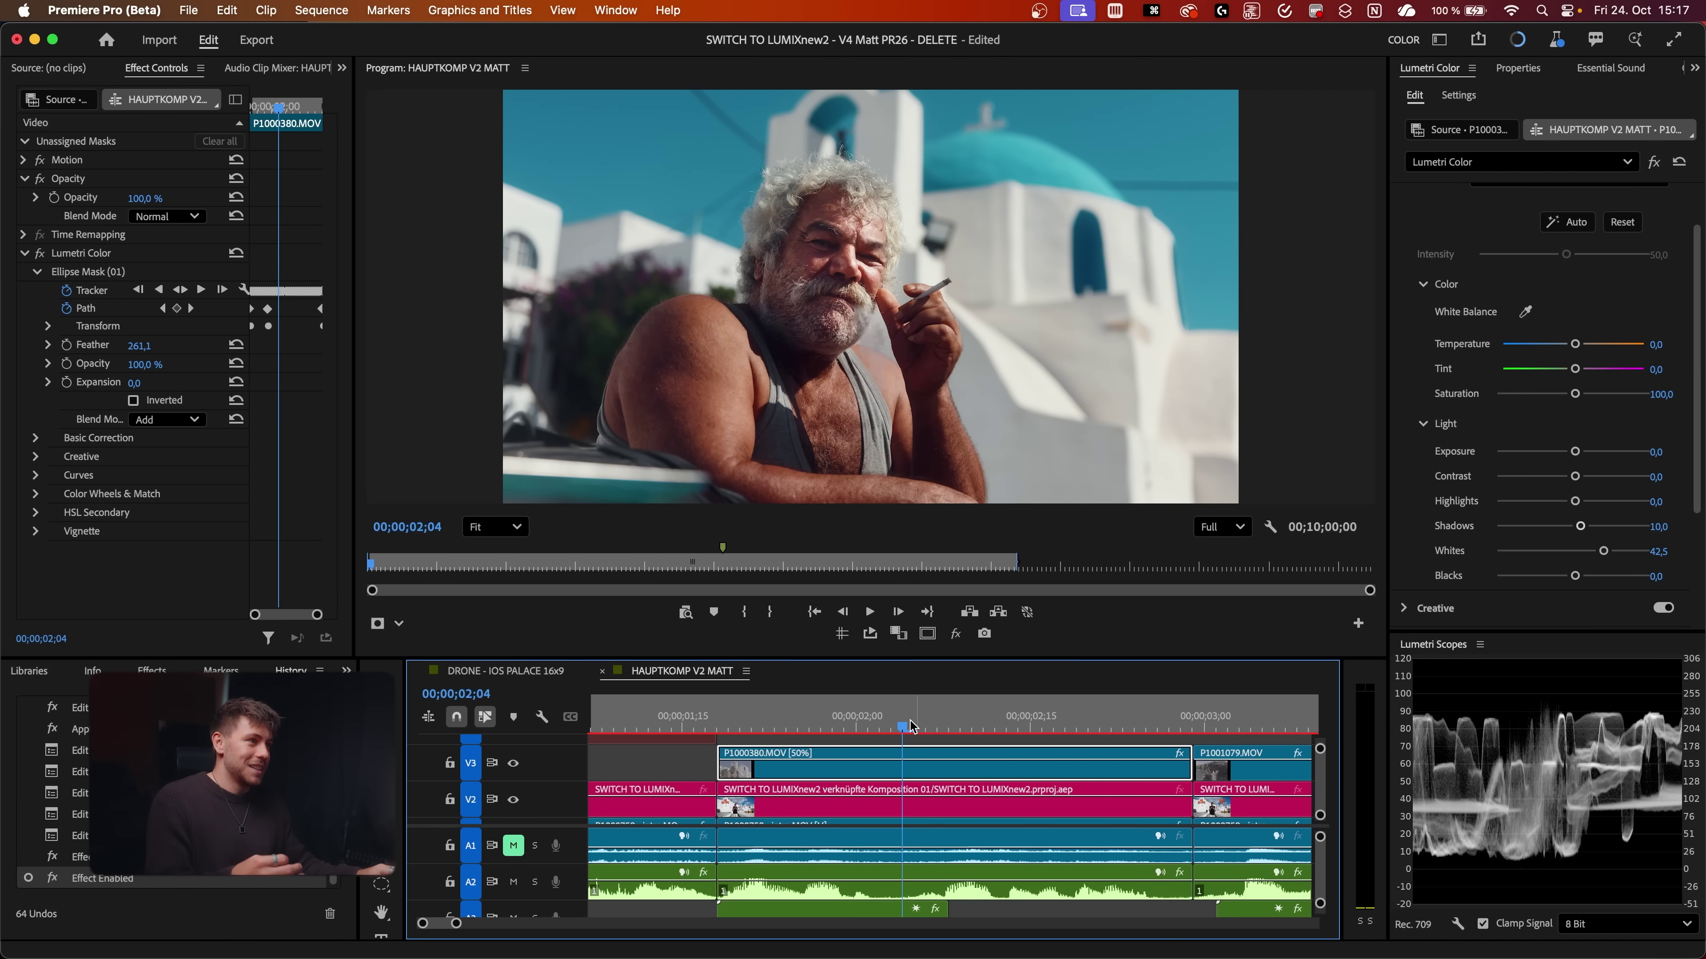